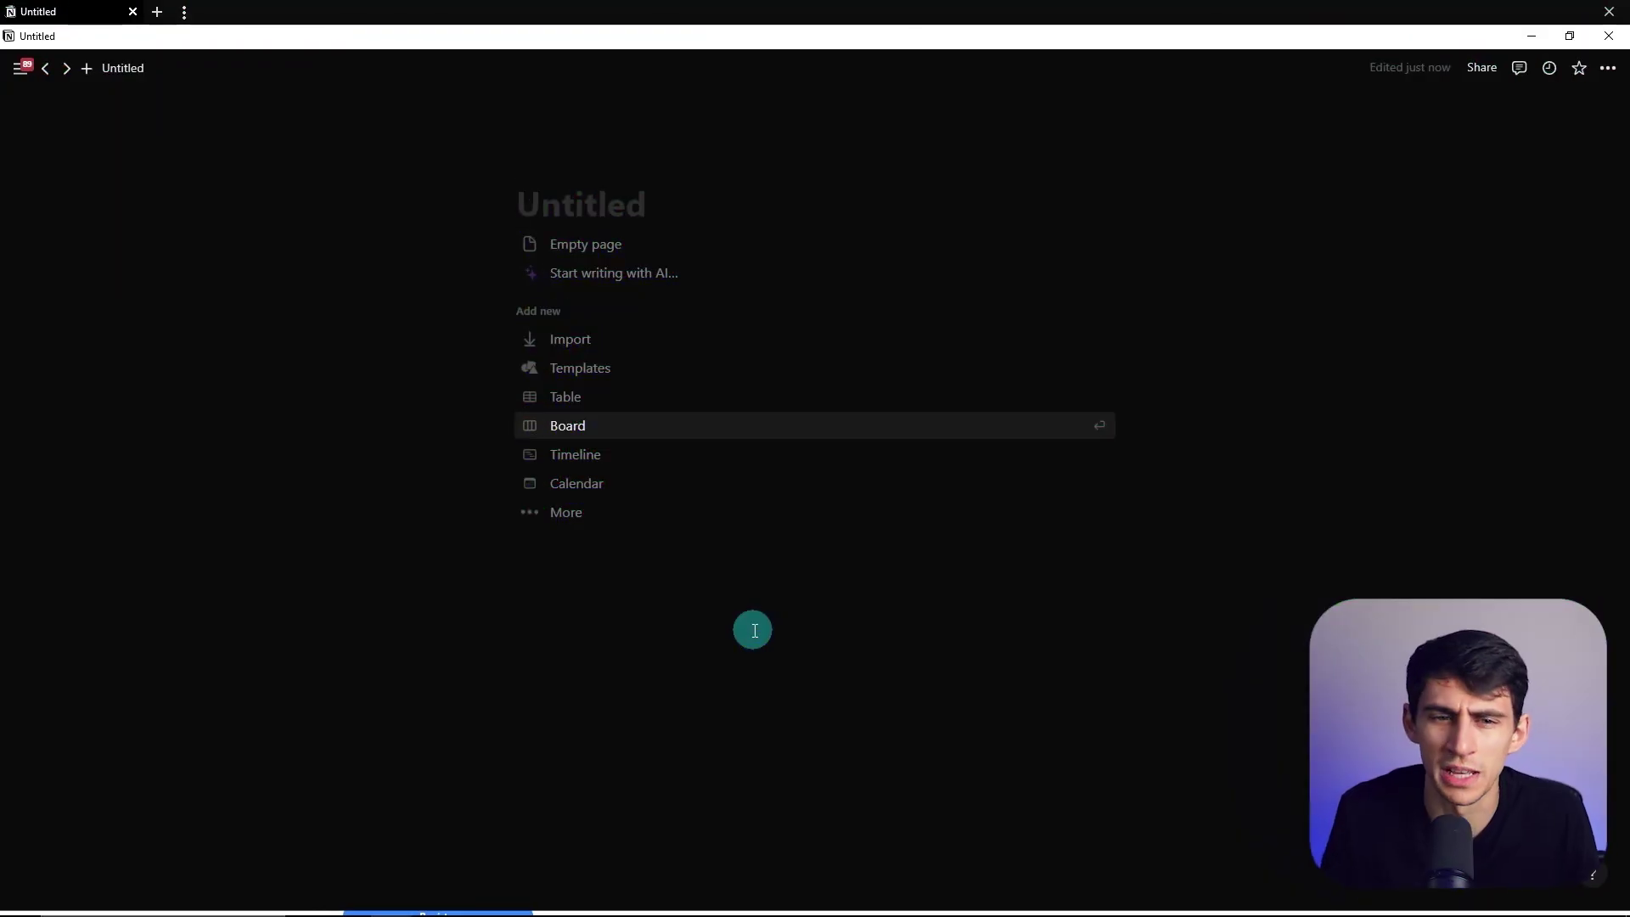
Step: Remove the stray 'd' from the Notion page title and move into the page body
text(d)
key(Return)
key(BackSpace)
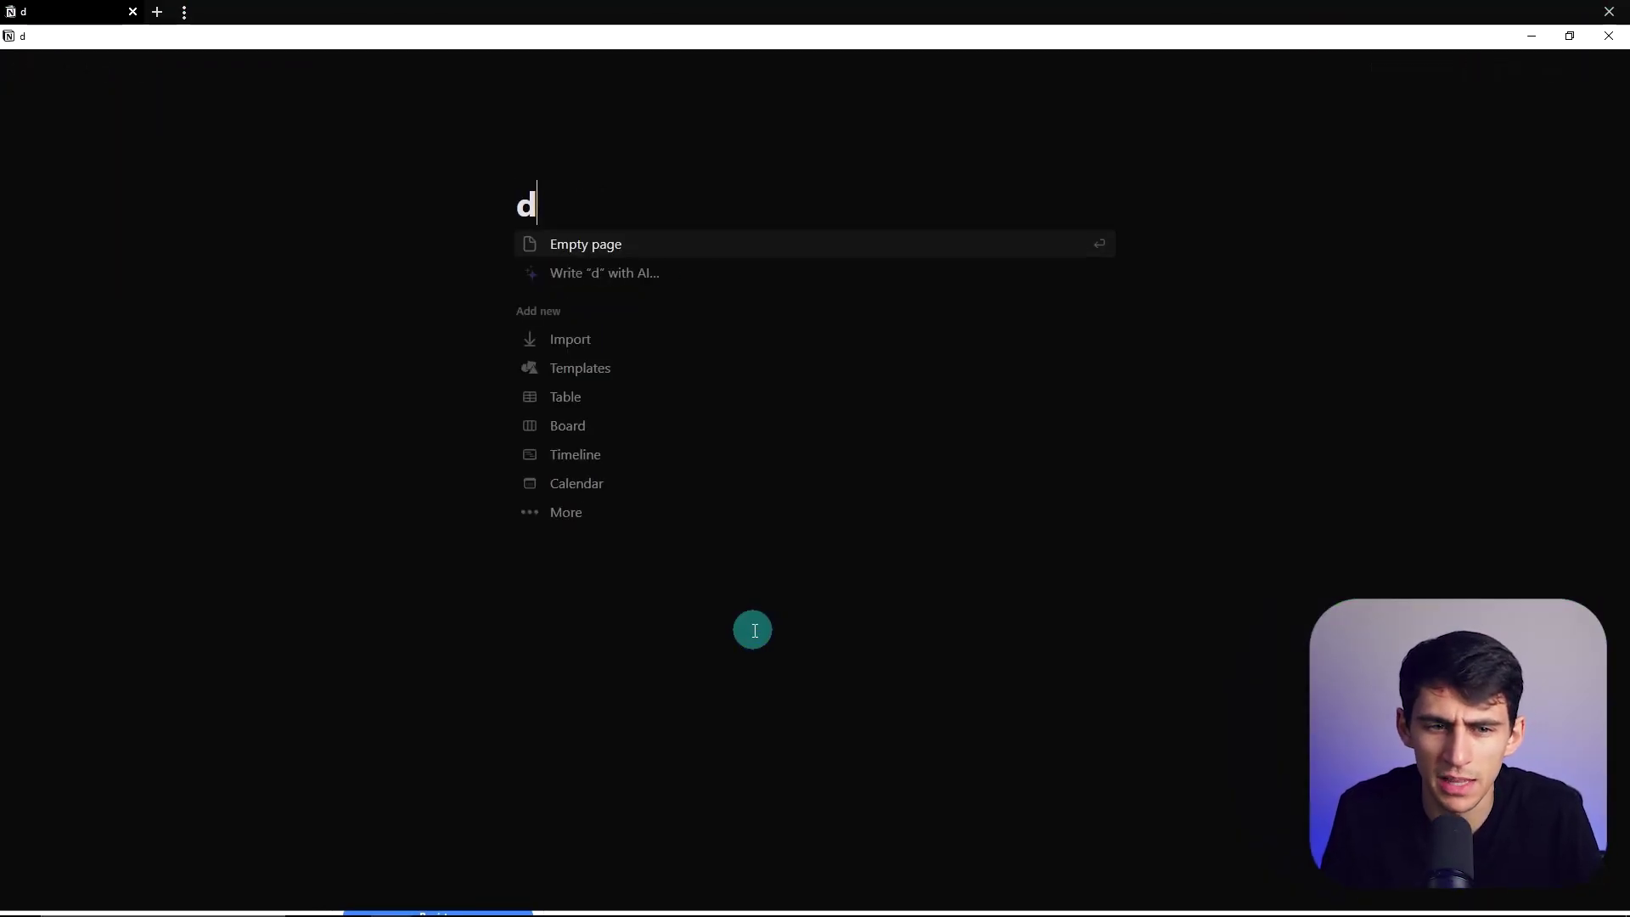
key(BackSpace)
key(Return)
Step: Add text blocks 'dasffaf' and 'sfadff' and drag them into two side-by-side columns
text(dasffaf)
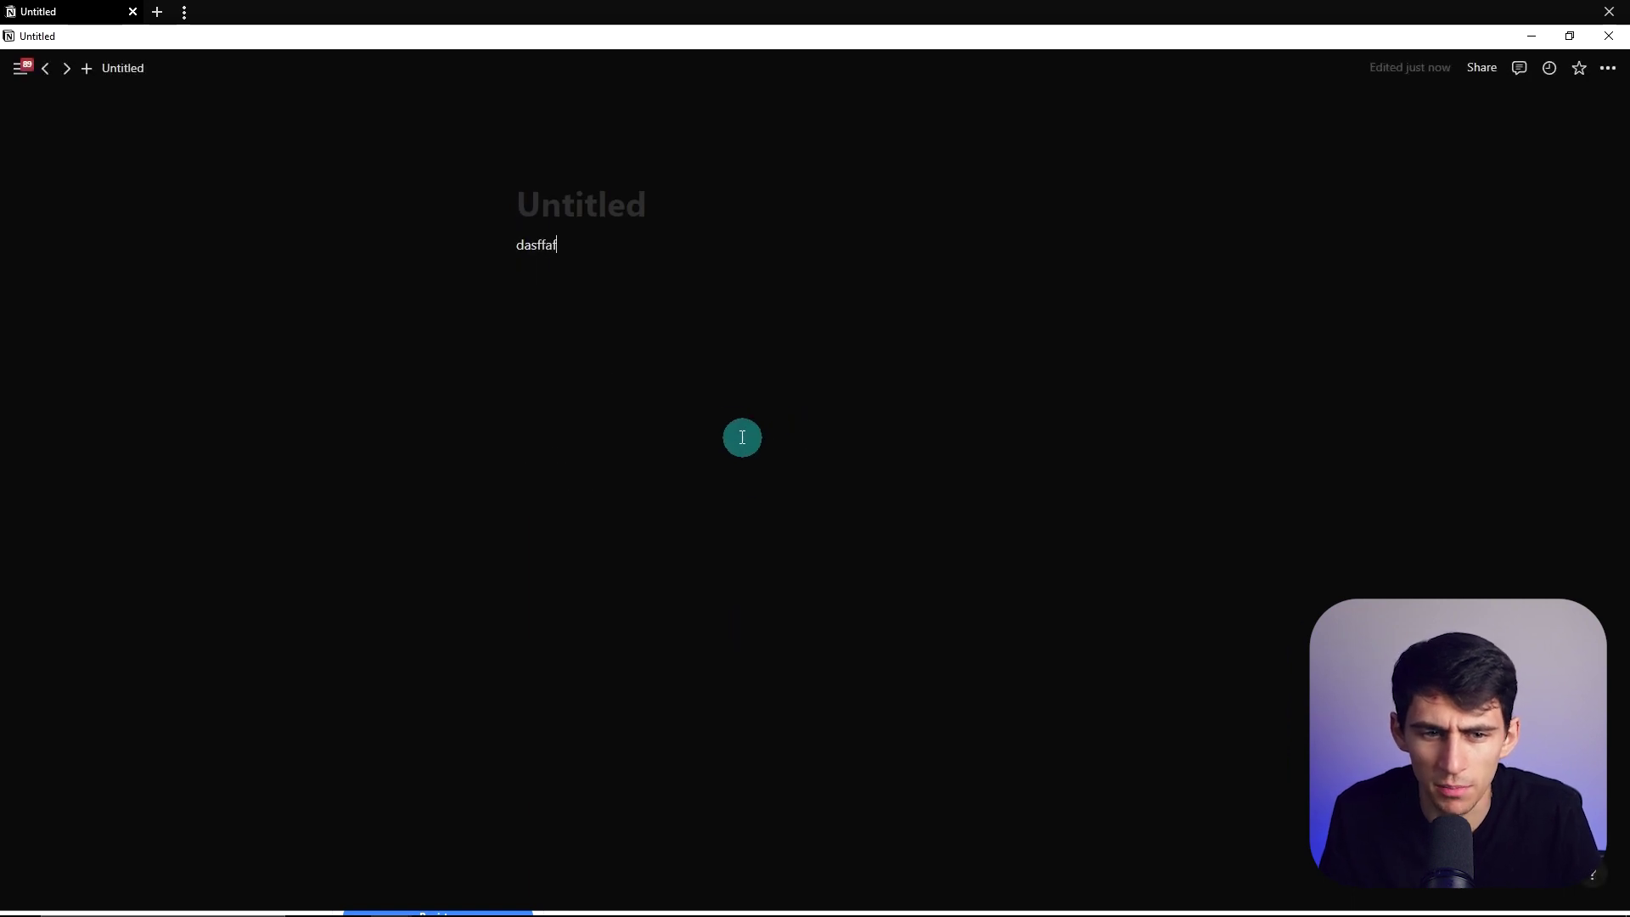
key(Return)
text(sfadff)
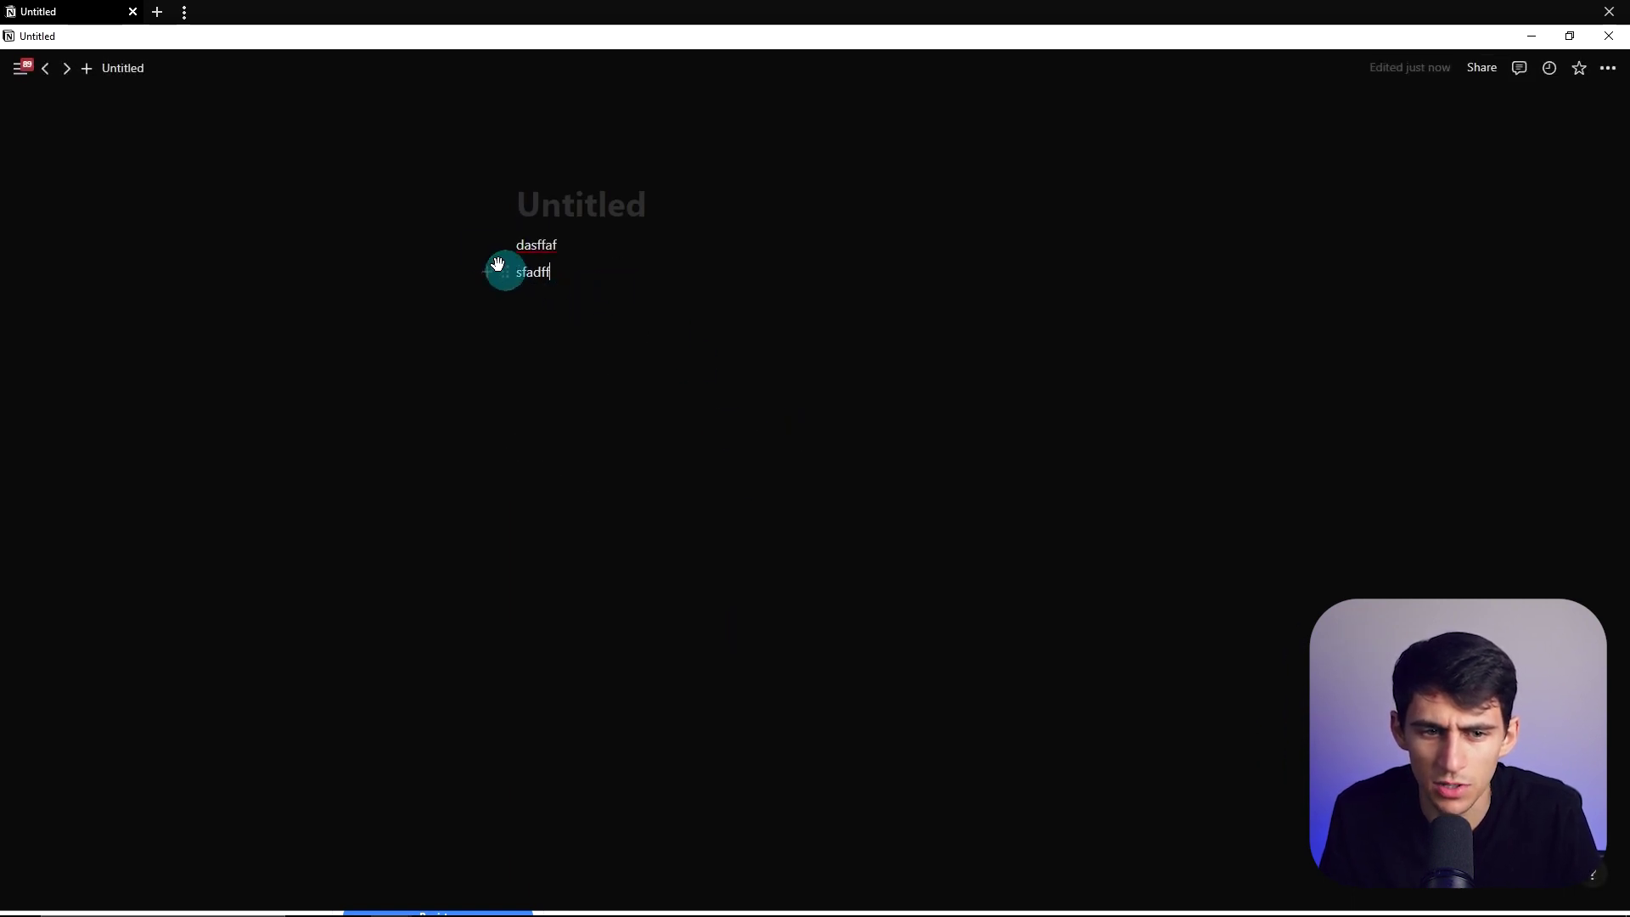
drag(503, 268, 469, 242)
click(671, 302)
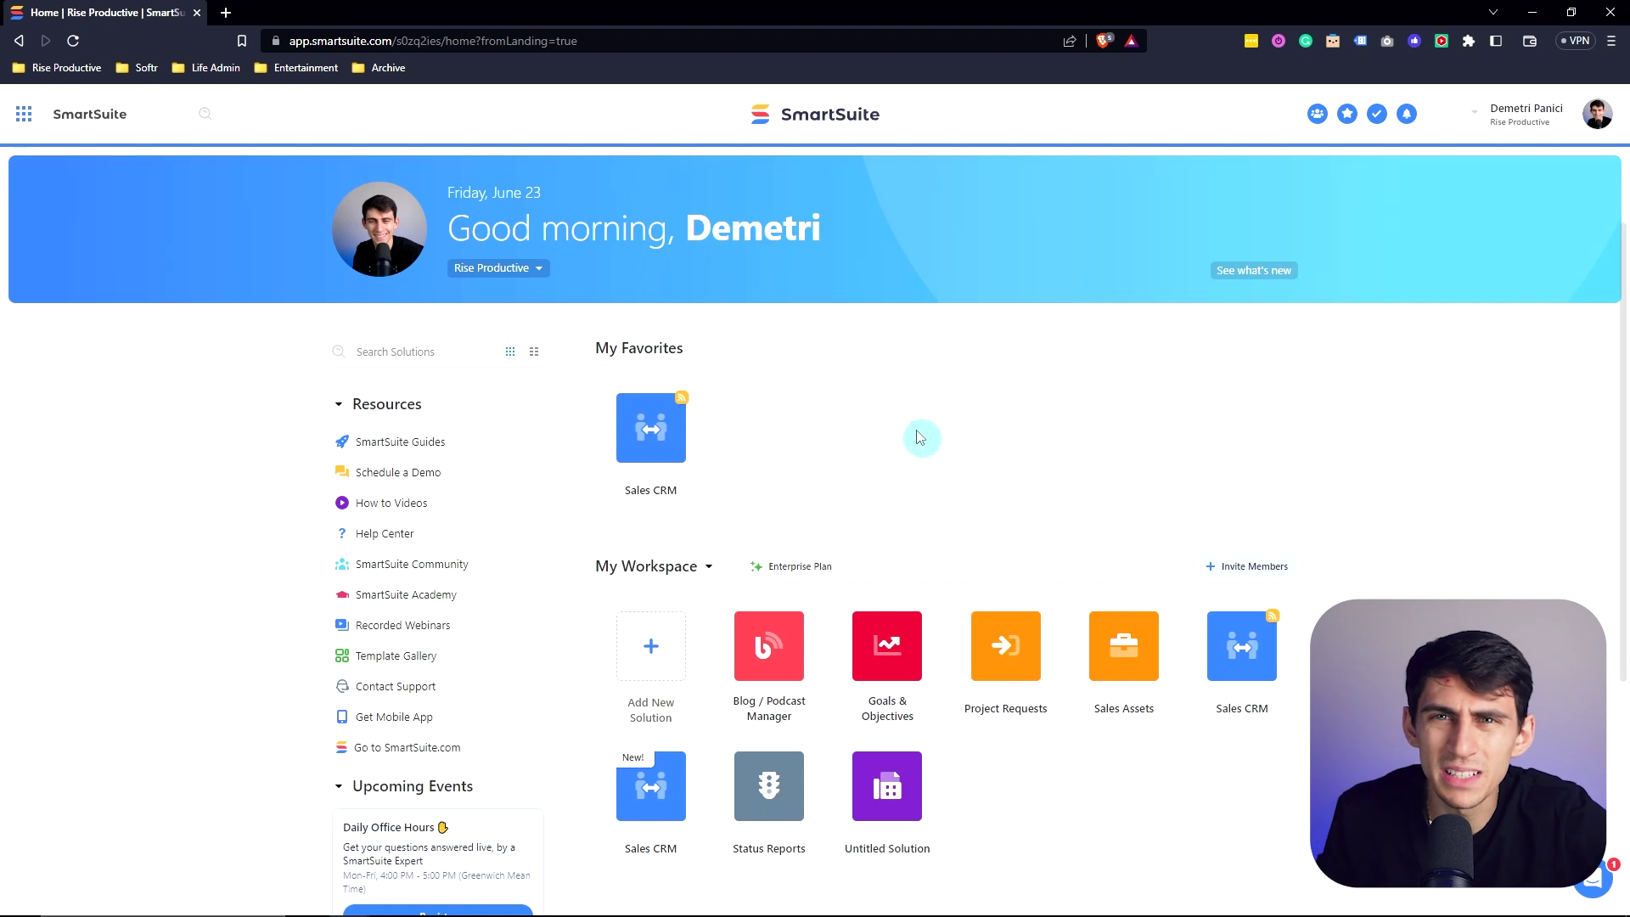
Step: Open Blog / Podcast Manager and switch Affiliate Blogs to the Authors by Outreach Status view
scroll(916, 437, down, 1)
click(769, 560)
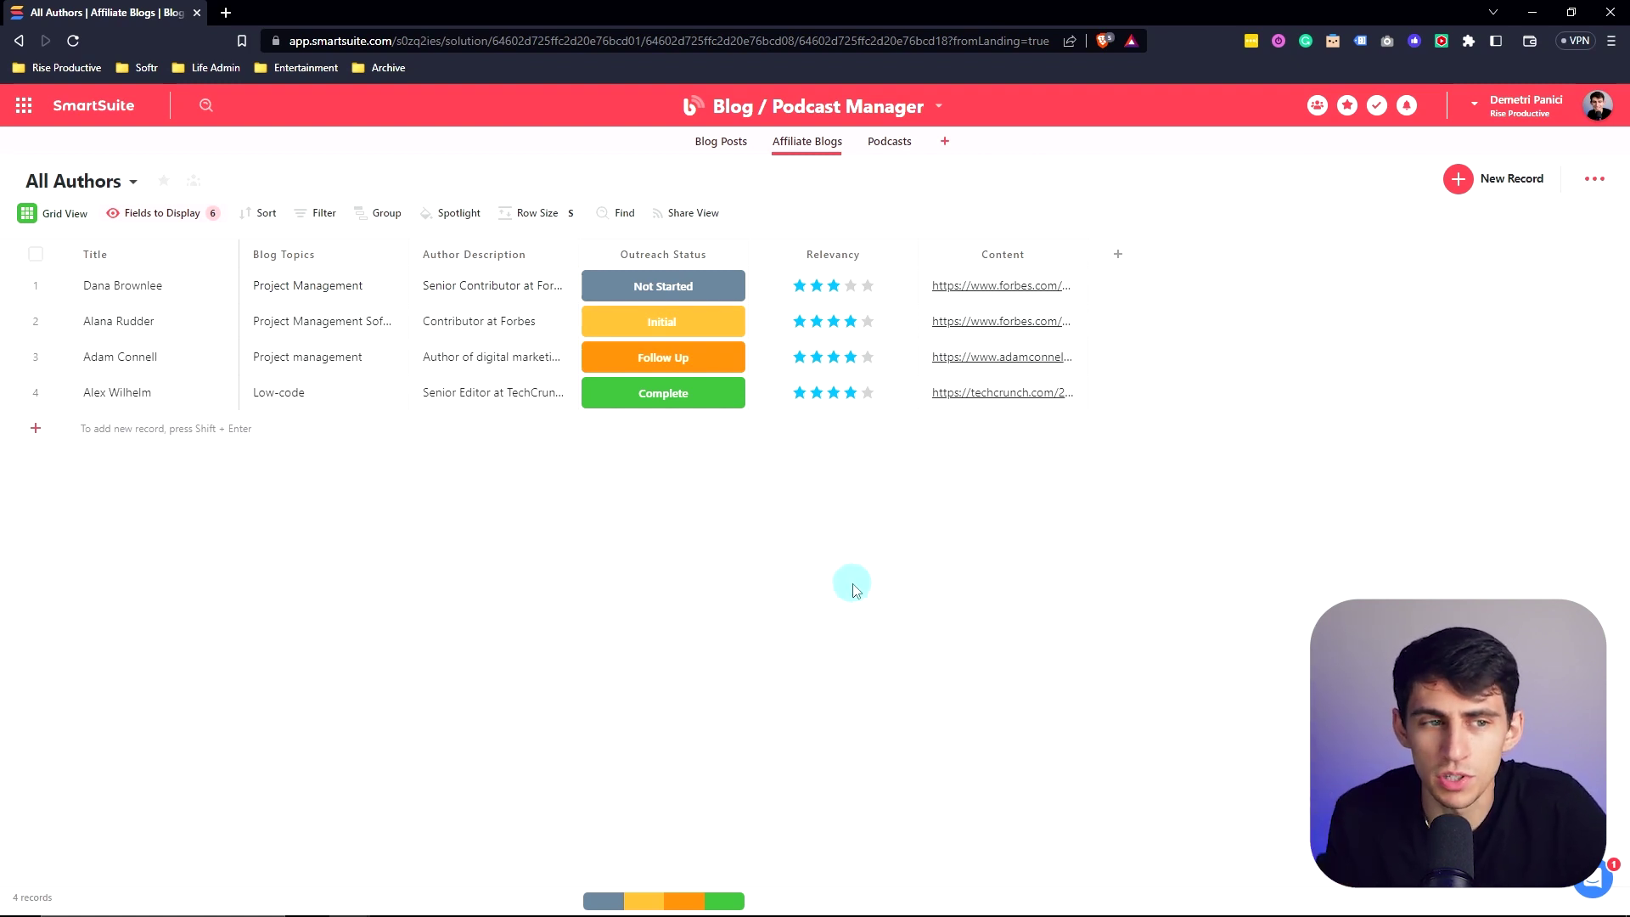
click(225, 370)
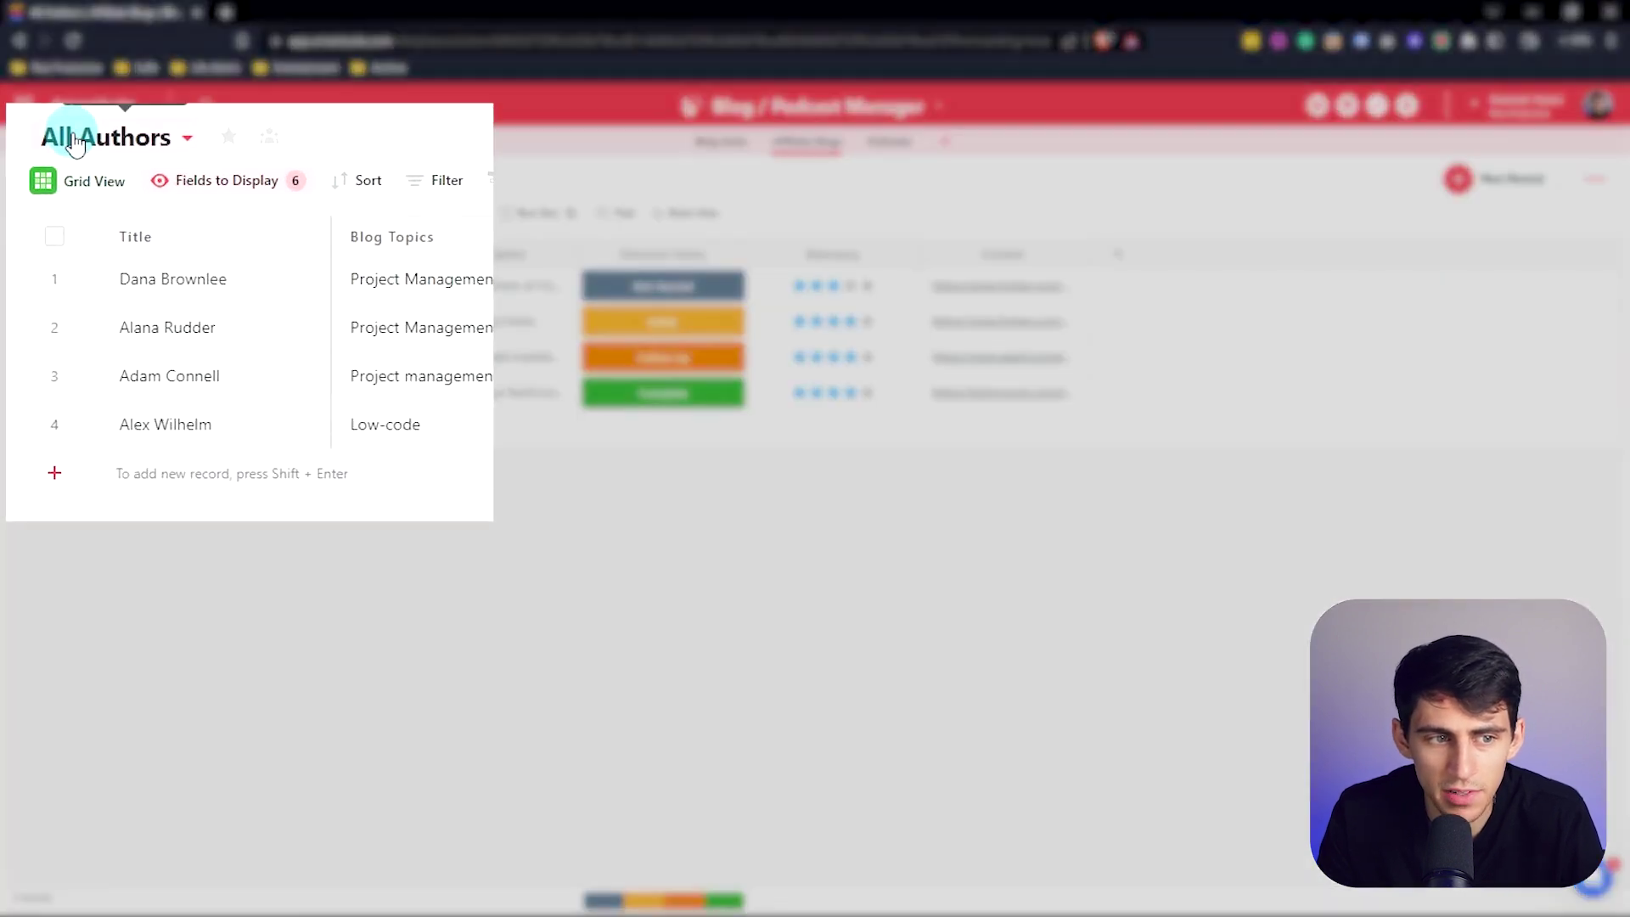
click(44, 182)
click(81, 315)
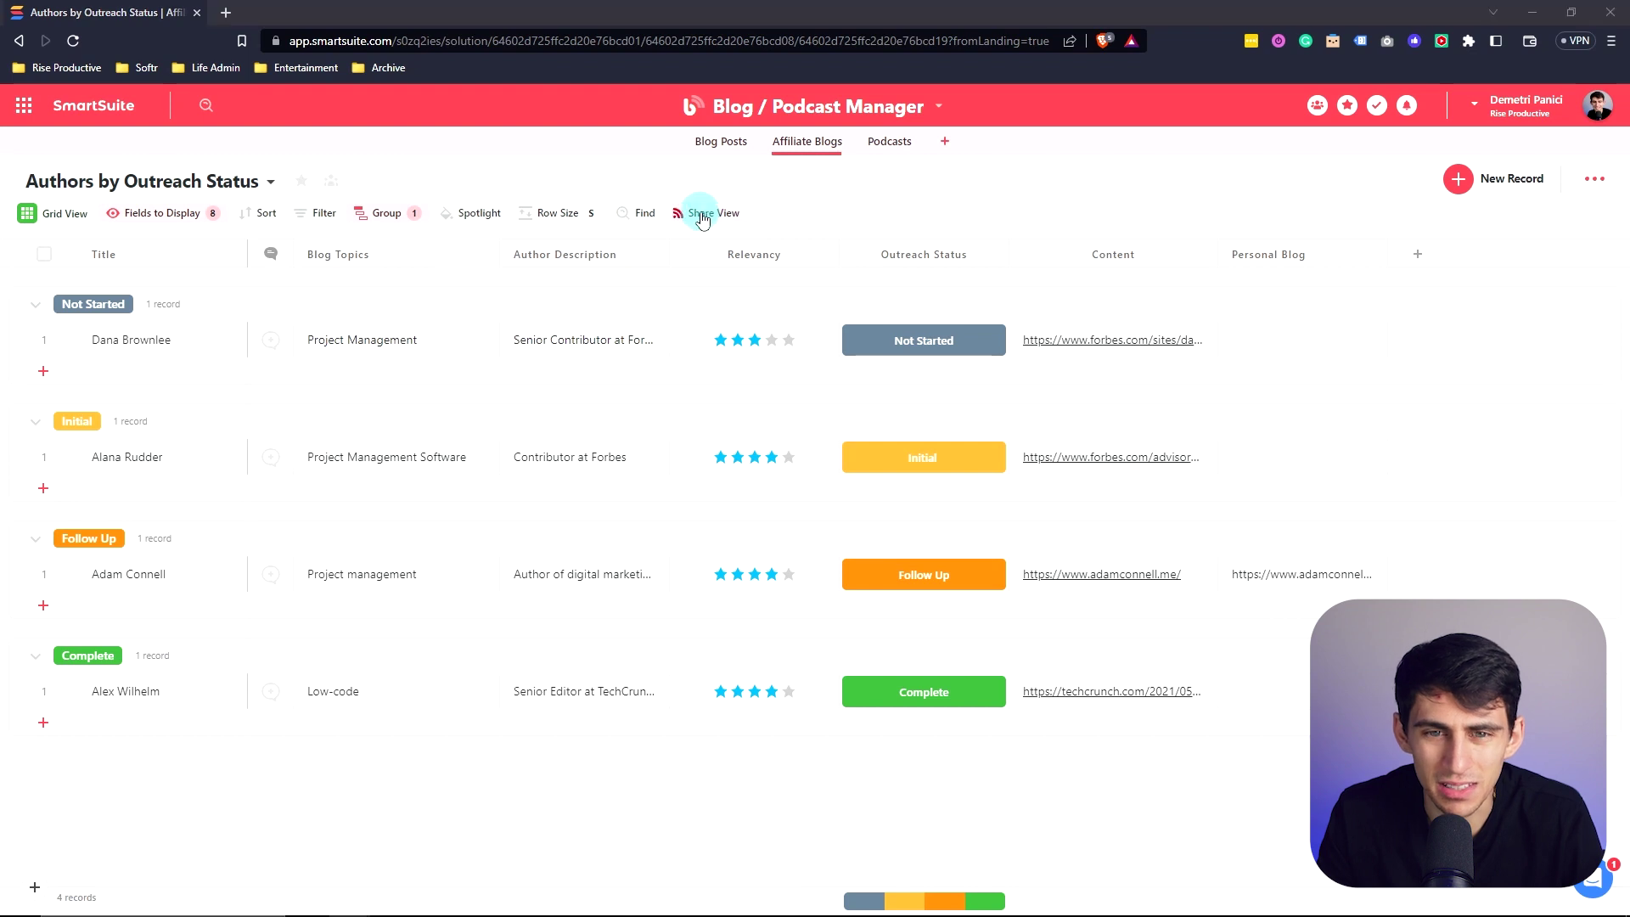
Step: Switch to Notion and open the second Actions dashboard page from Favorites
mouse_move(392, 900)
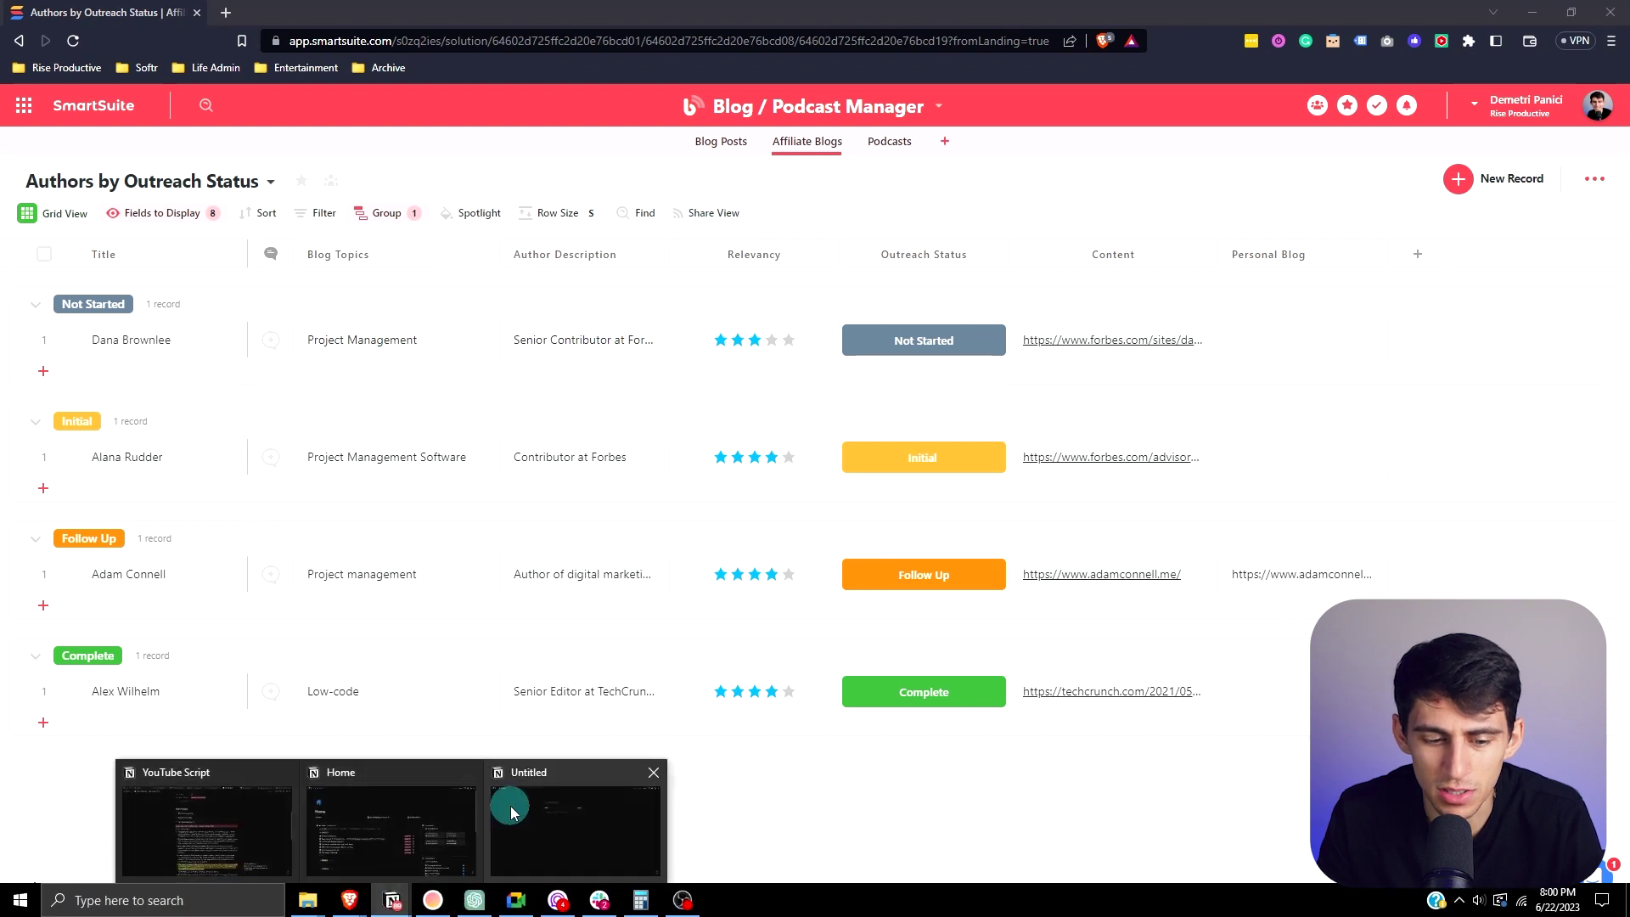
click(532, 802)
mouse_move(51, 170)
scroll(81, 386, up, 10)
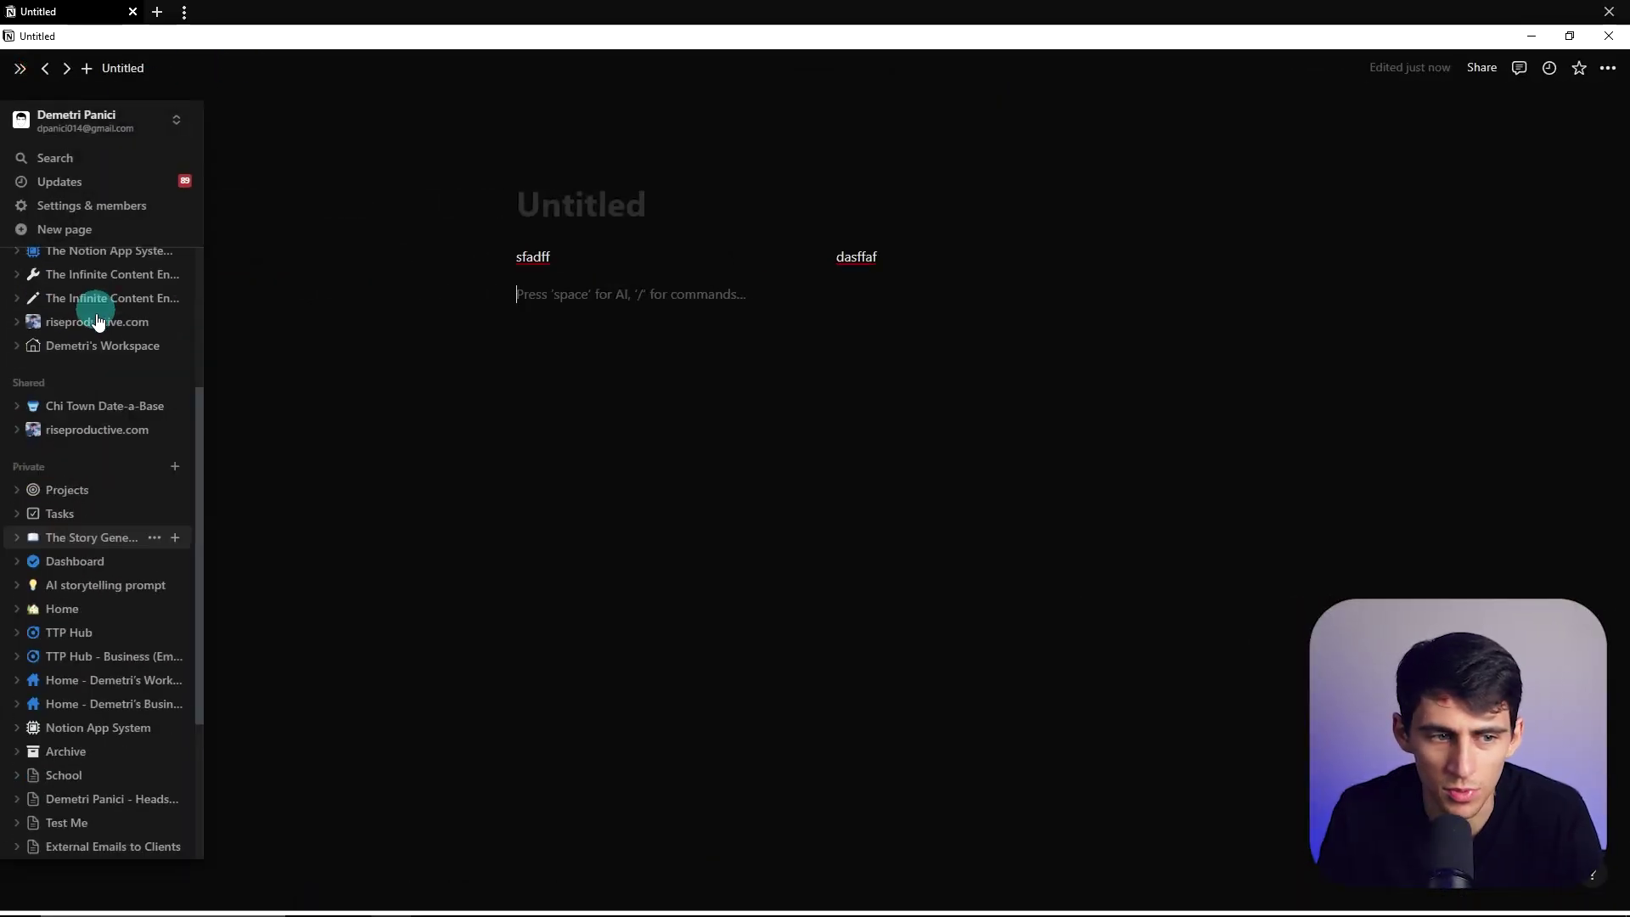
click(52, 291)
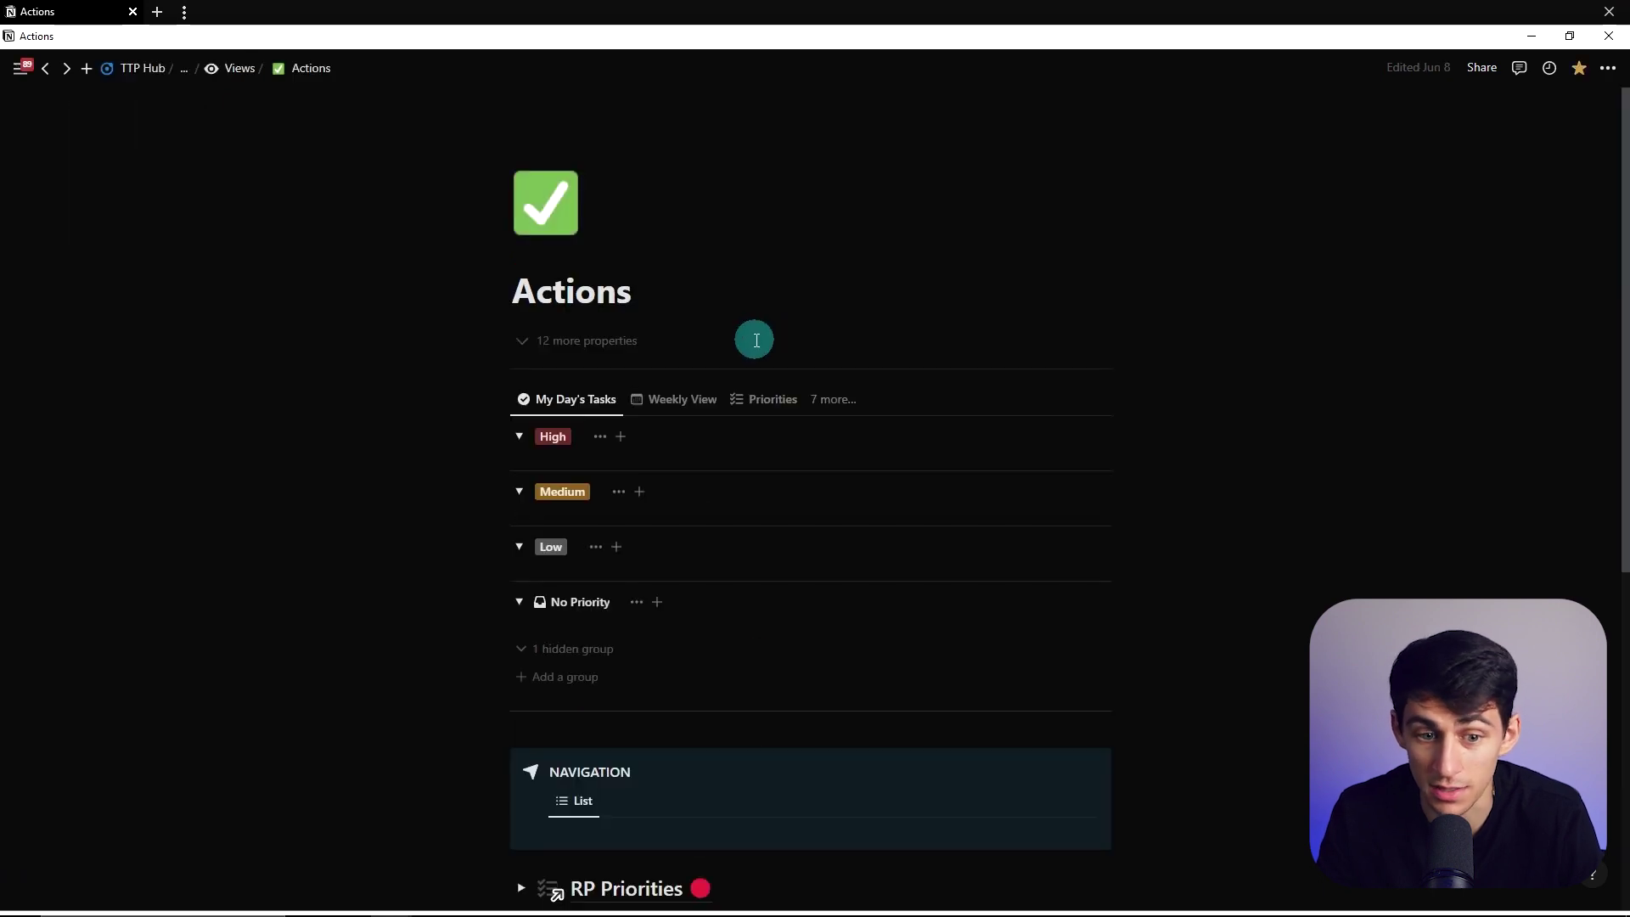
click(51, 362)
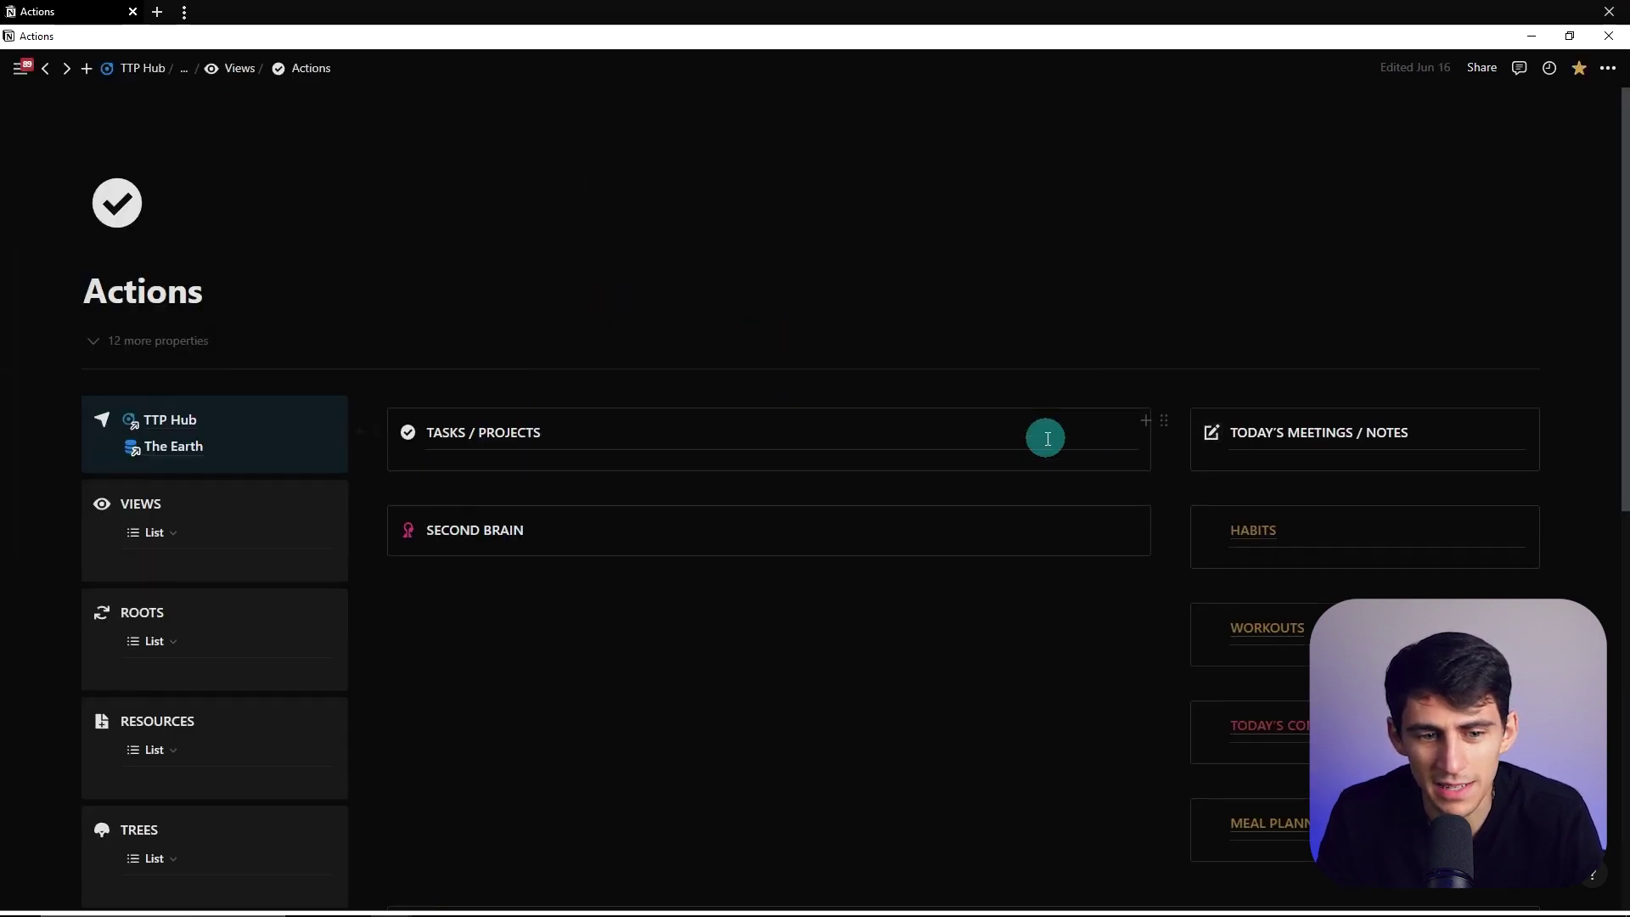
scroll(717, 404, down, 4)
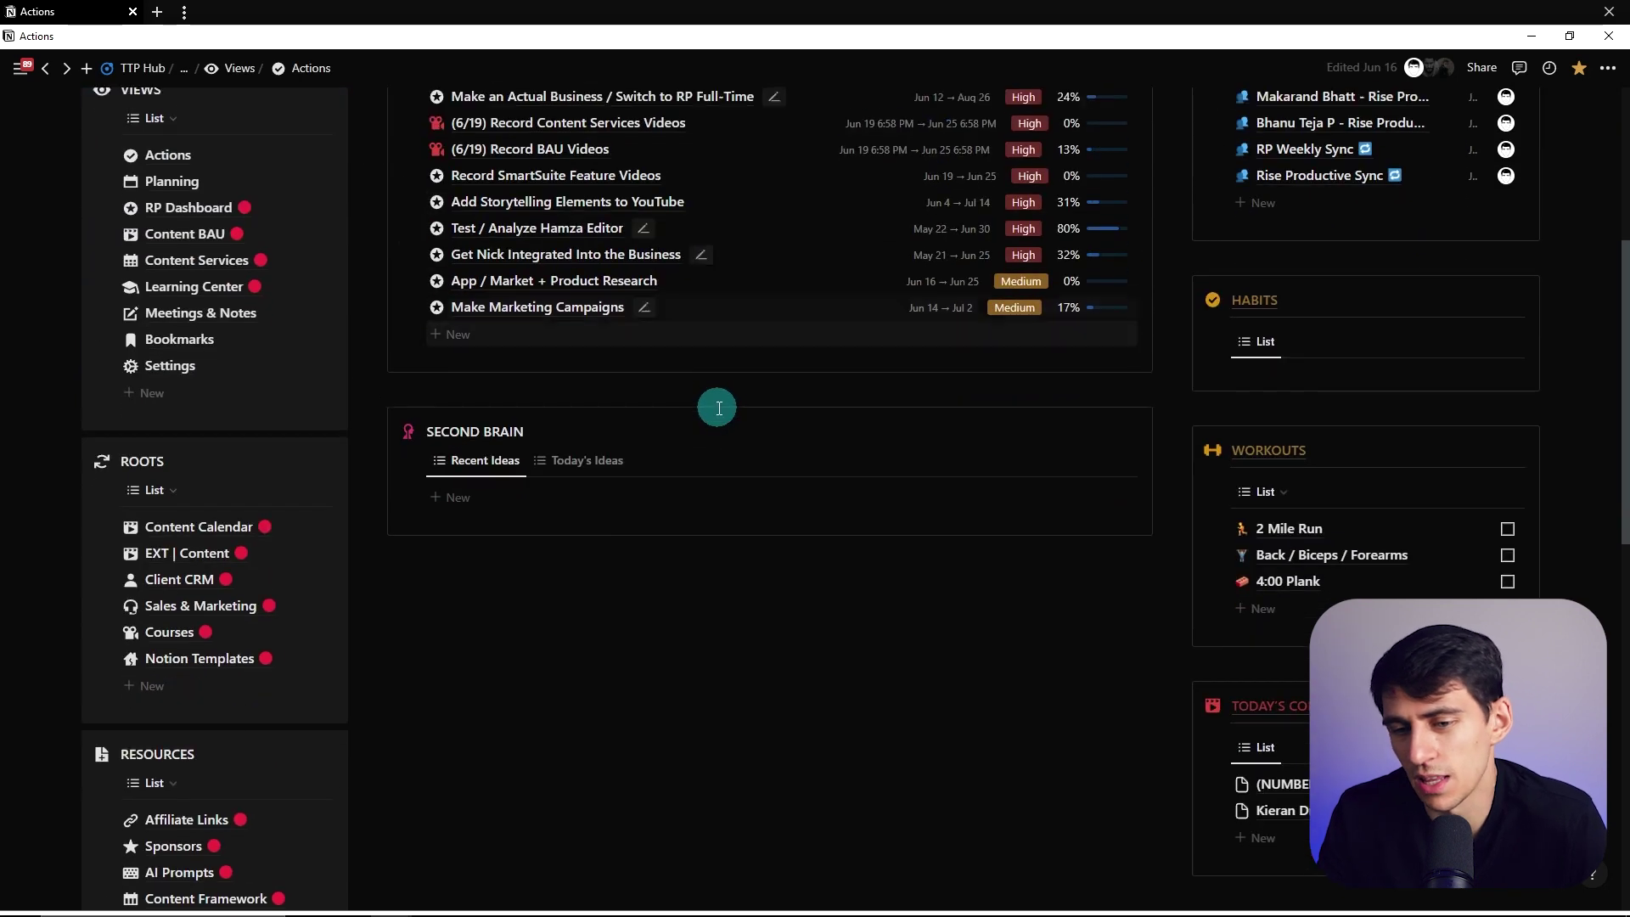
scroll(718, 406, up, 3)
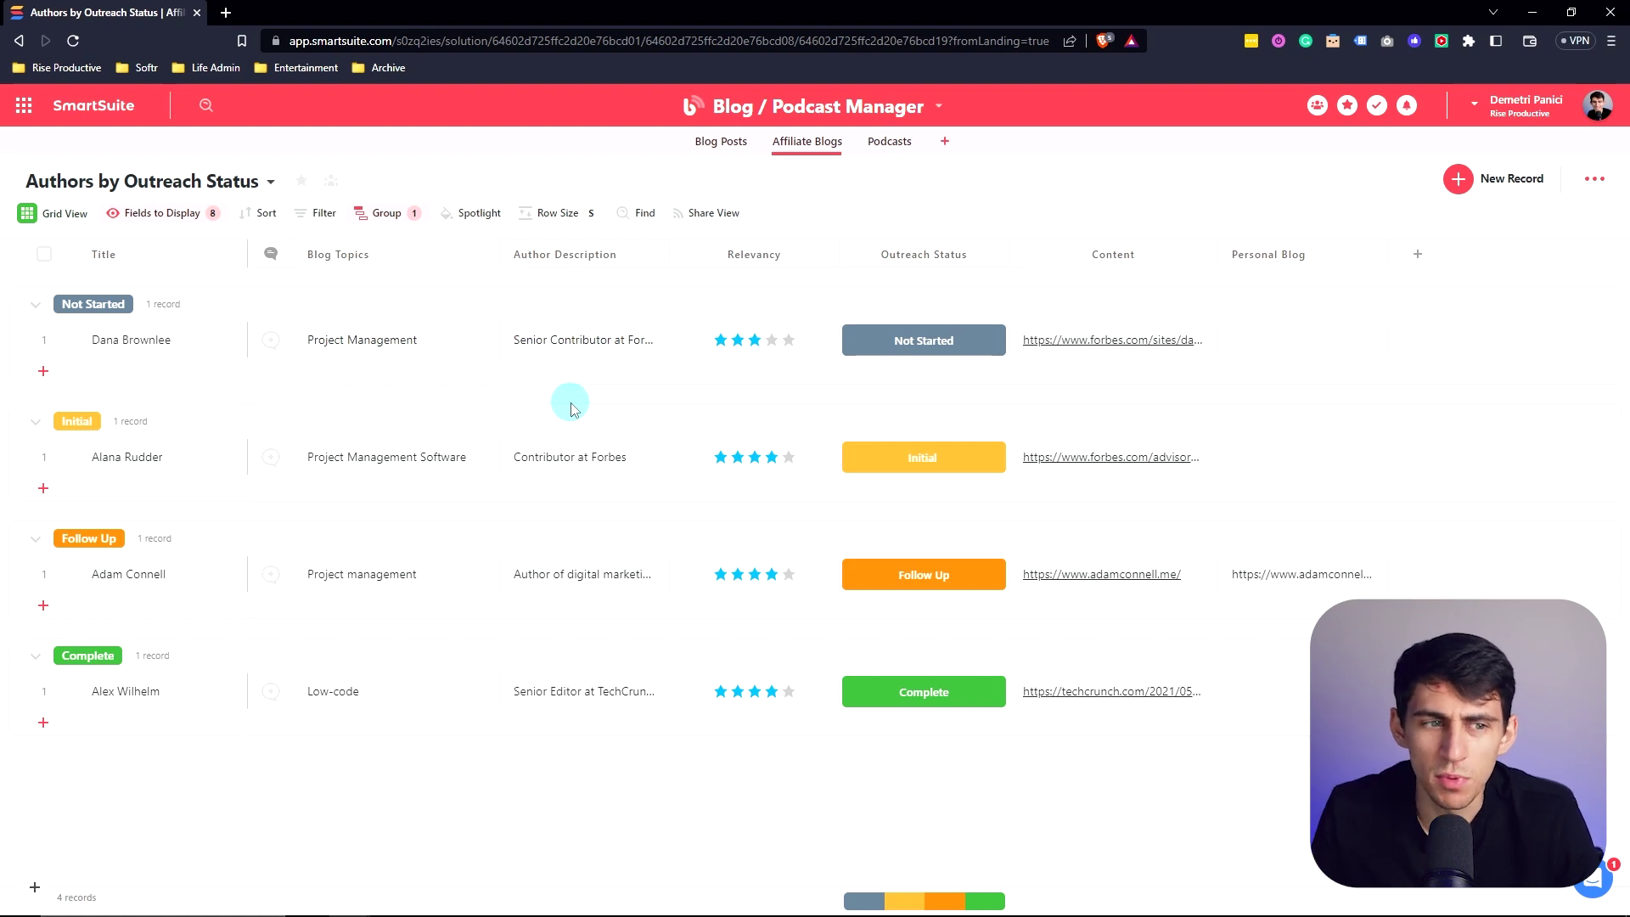
click(678, 210)
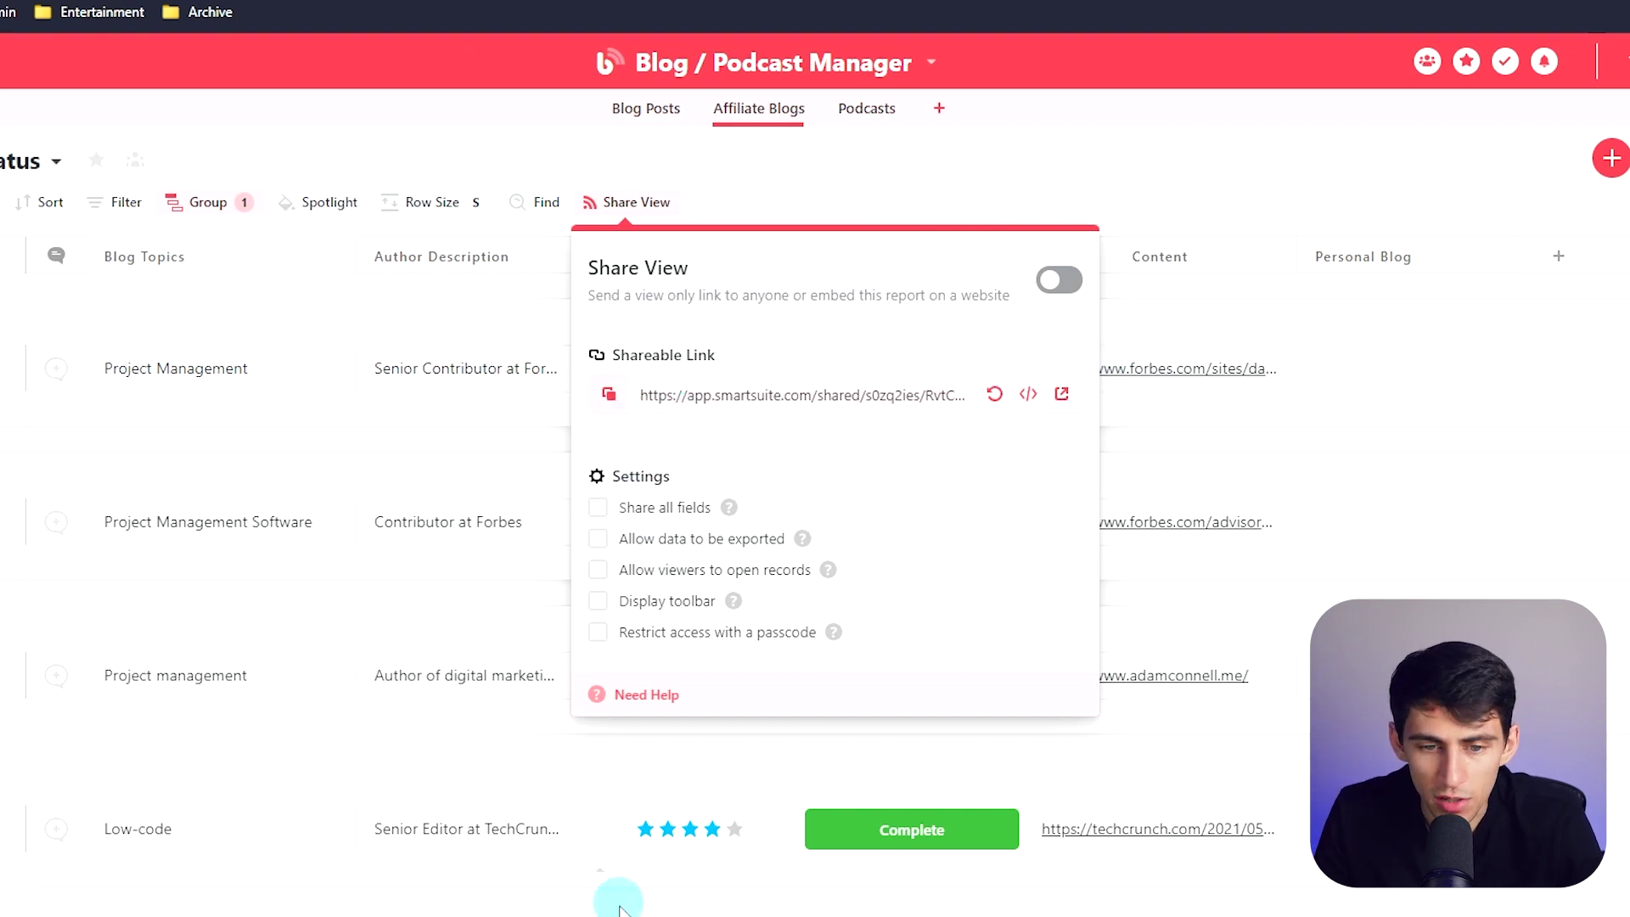
click(725, 909)
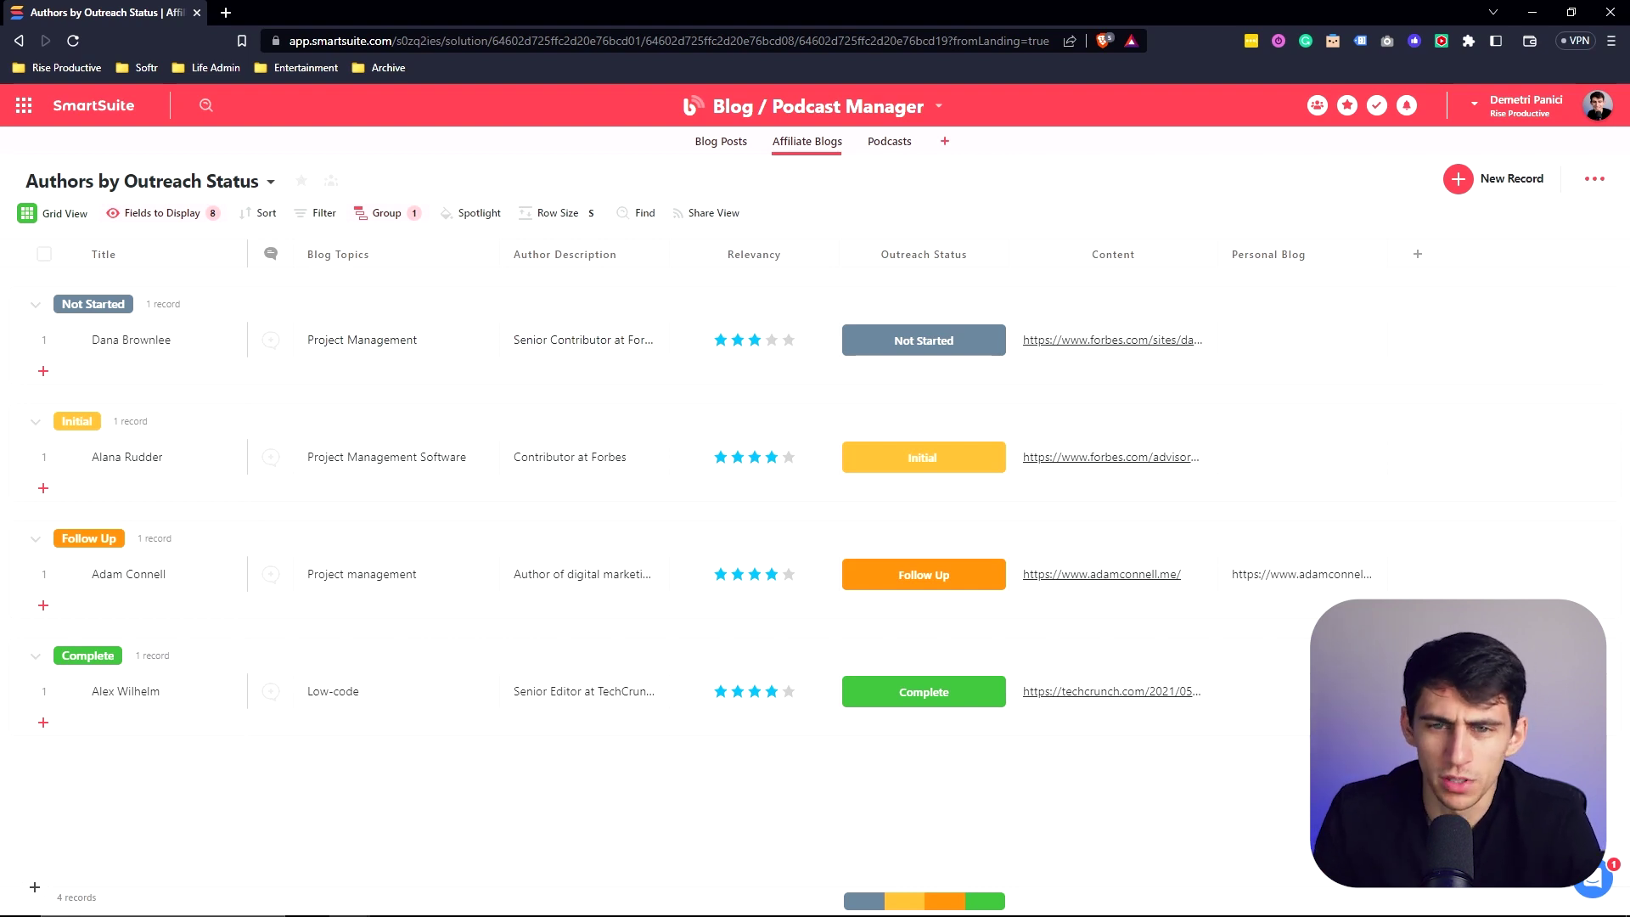
click(1253, 462)
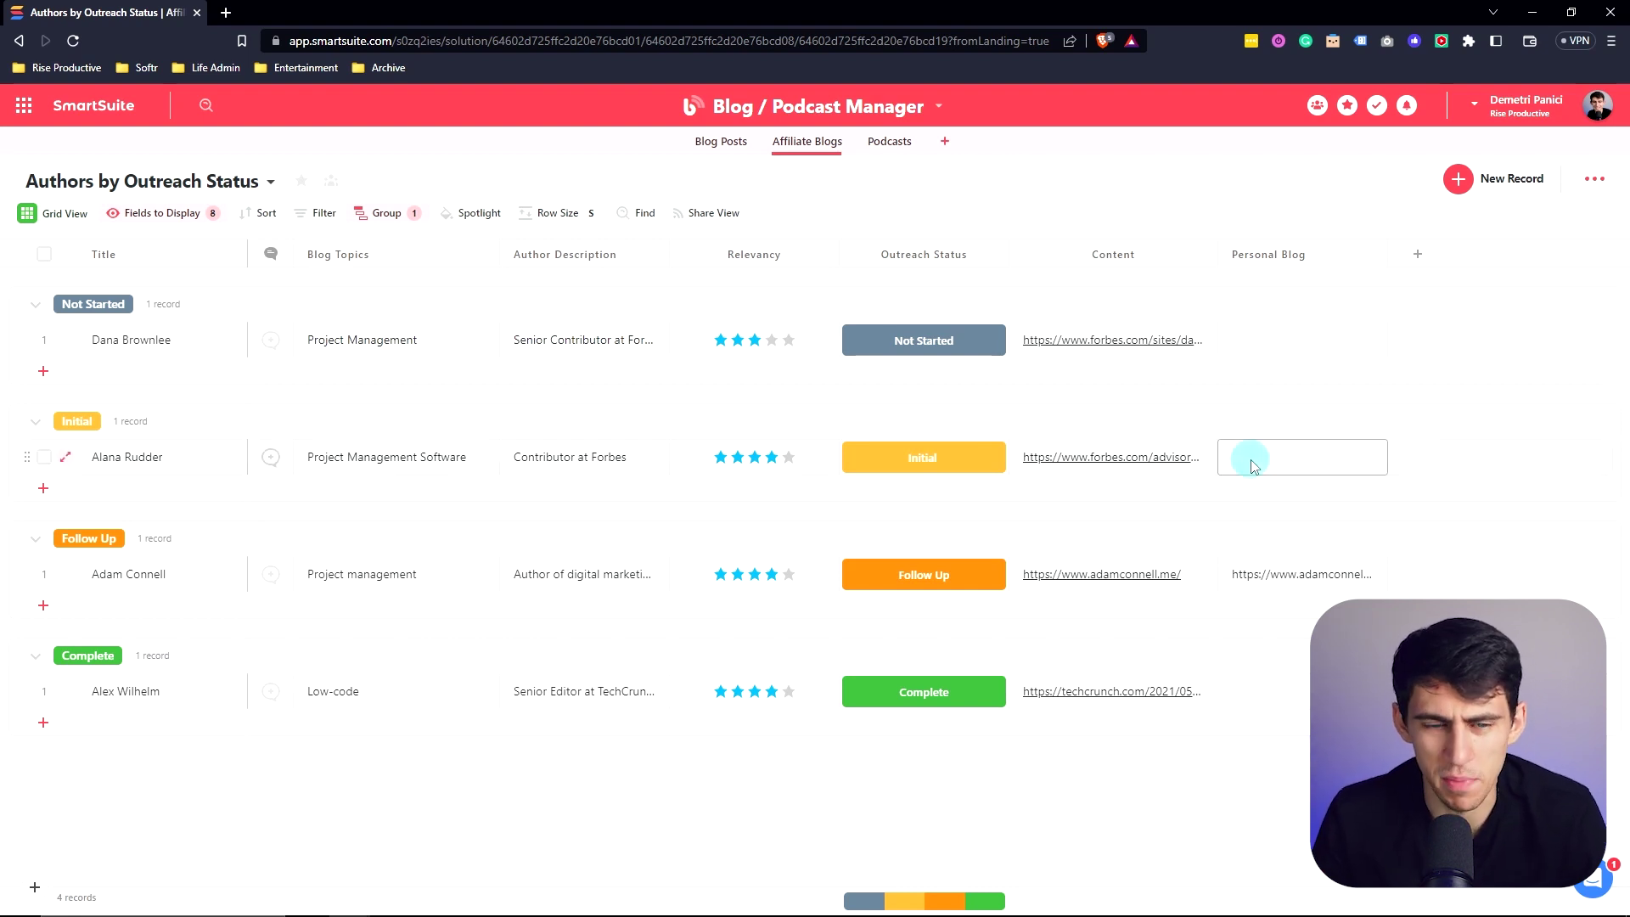
click(784, 320)
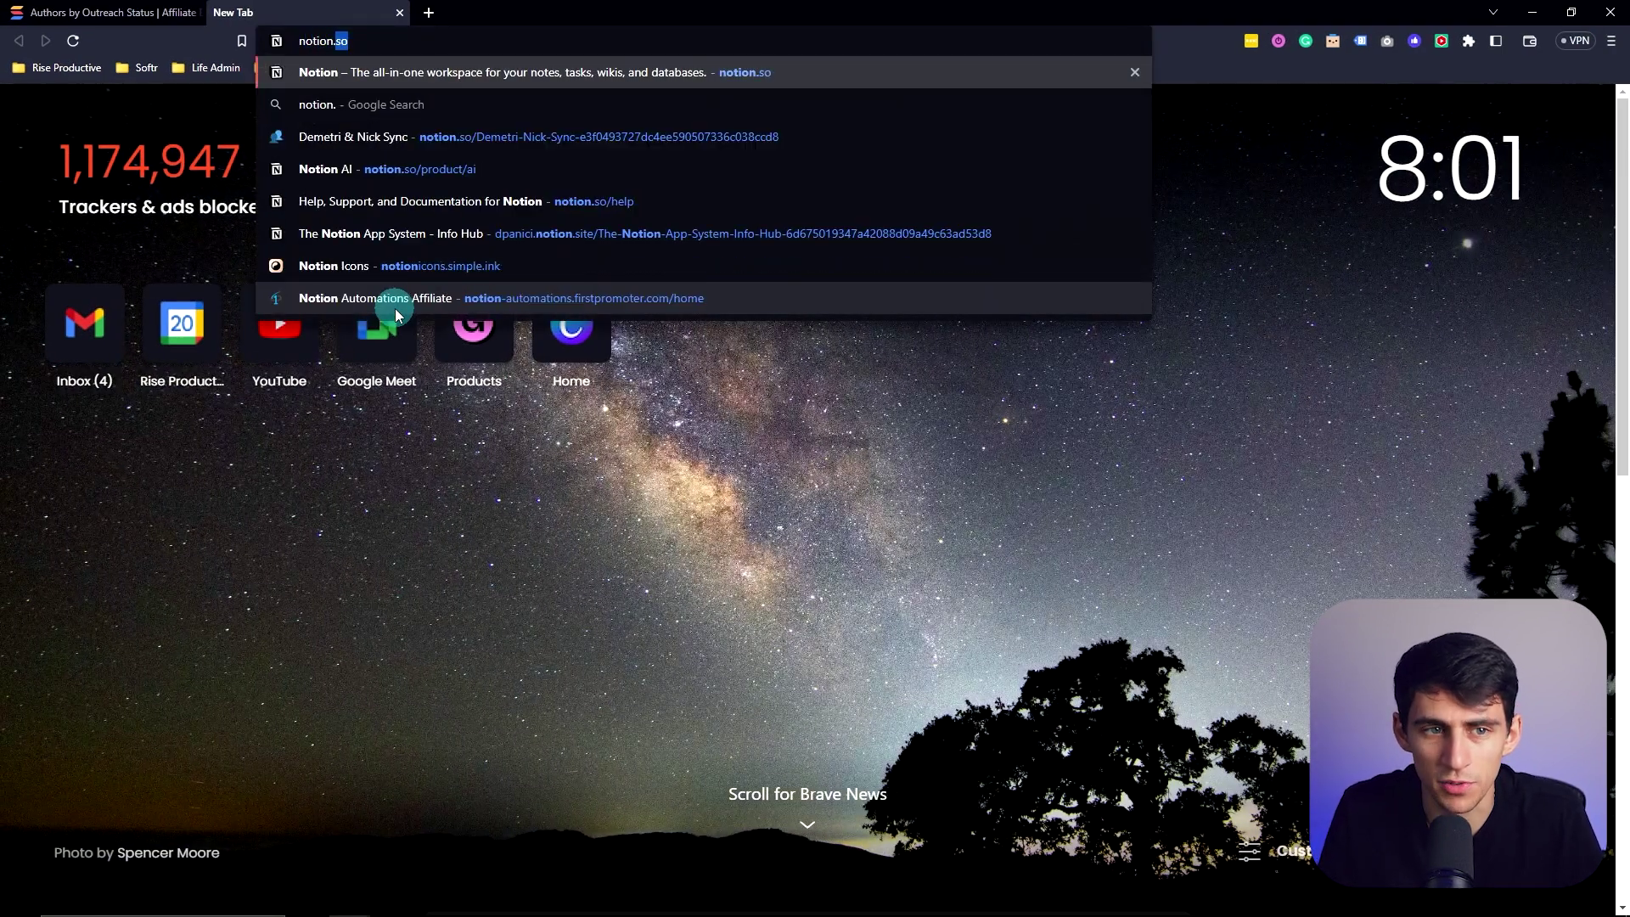
Step: Search 'notion.so pricing' and open the Notion Pricing Plans page at its plan cards
key(Return)
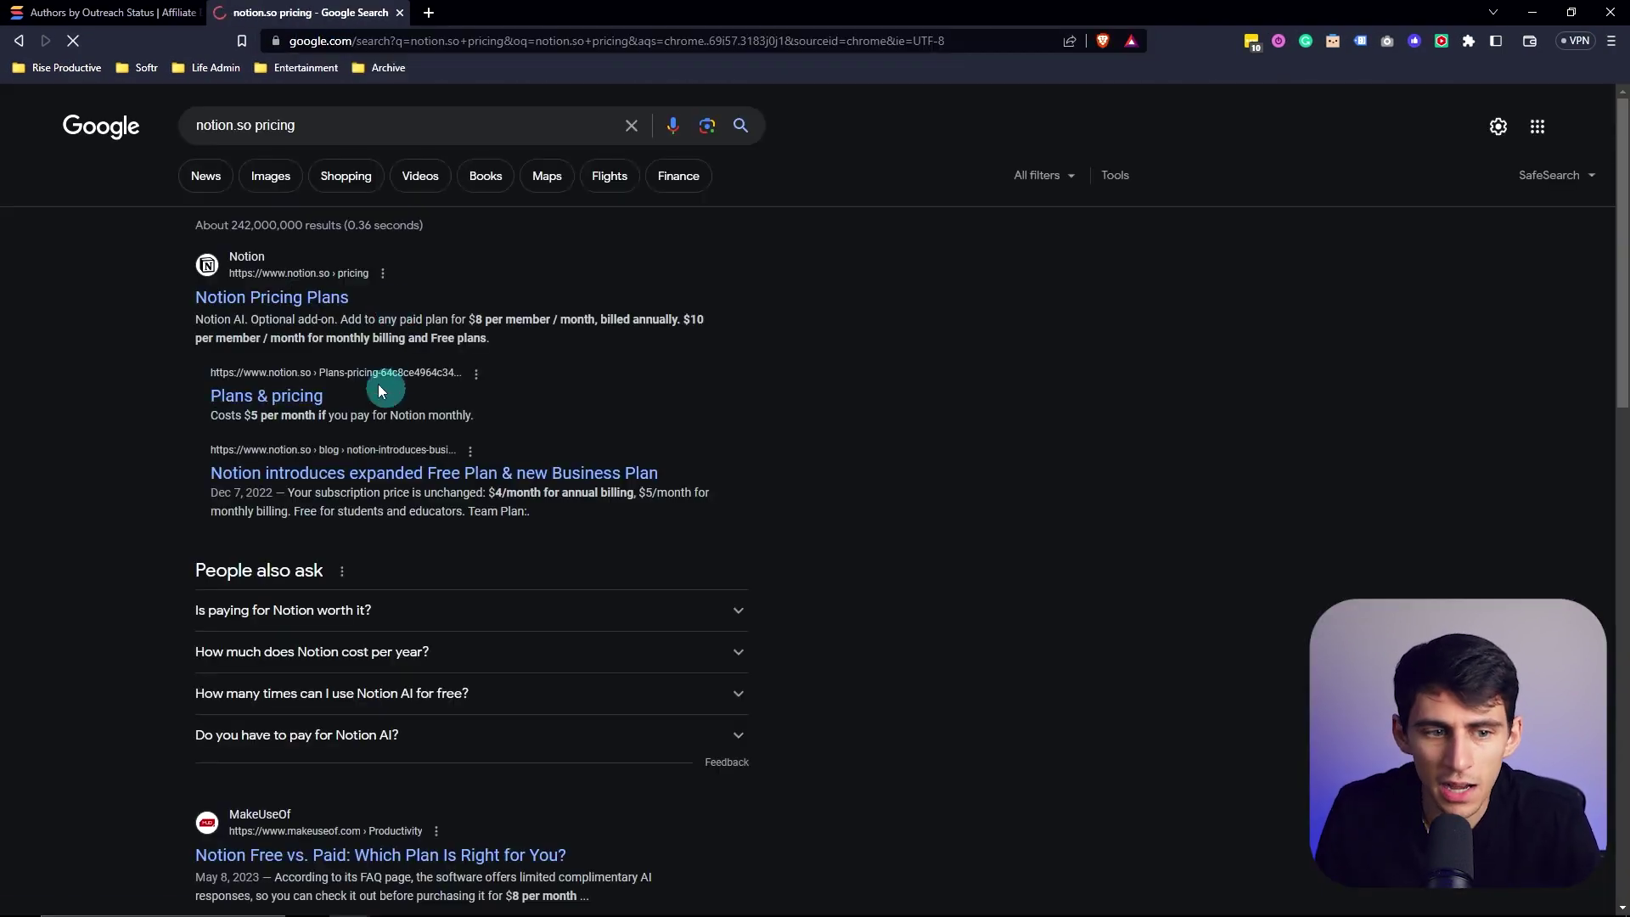
click(288, 297)
scroll(953, 447, down, 5)
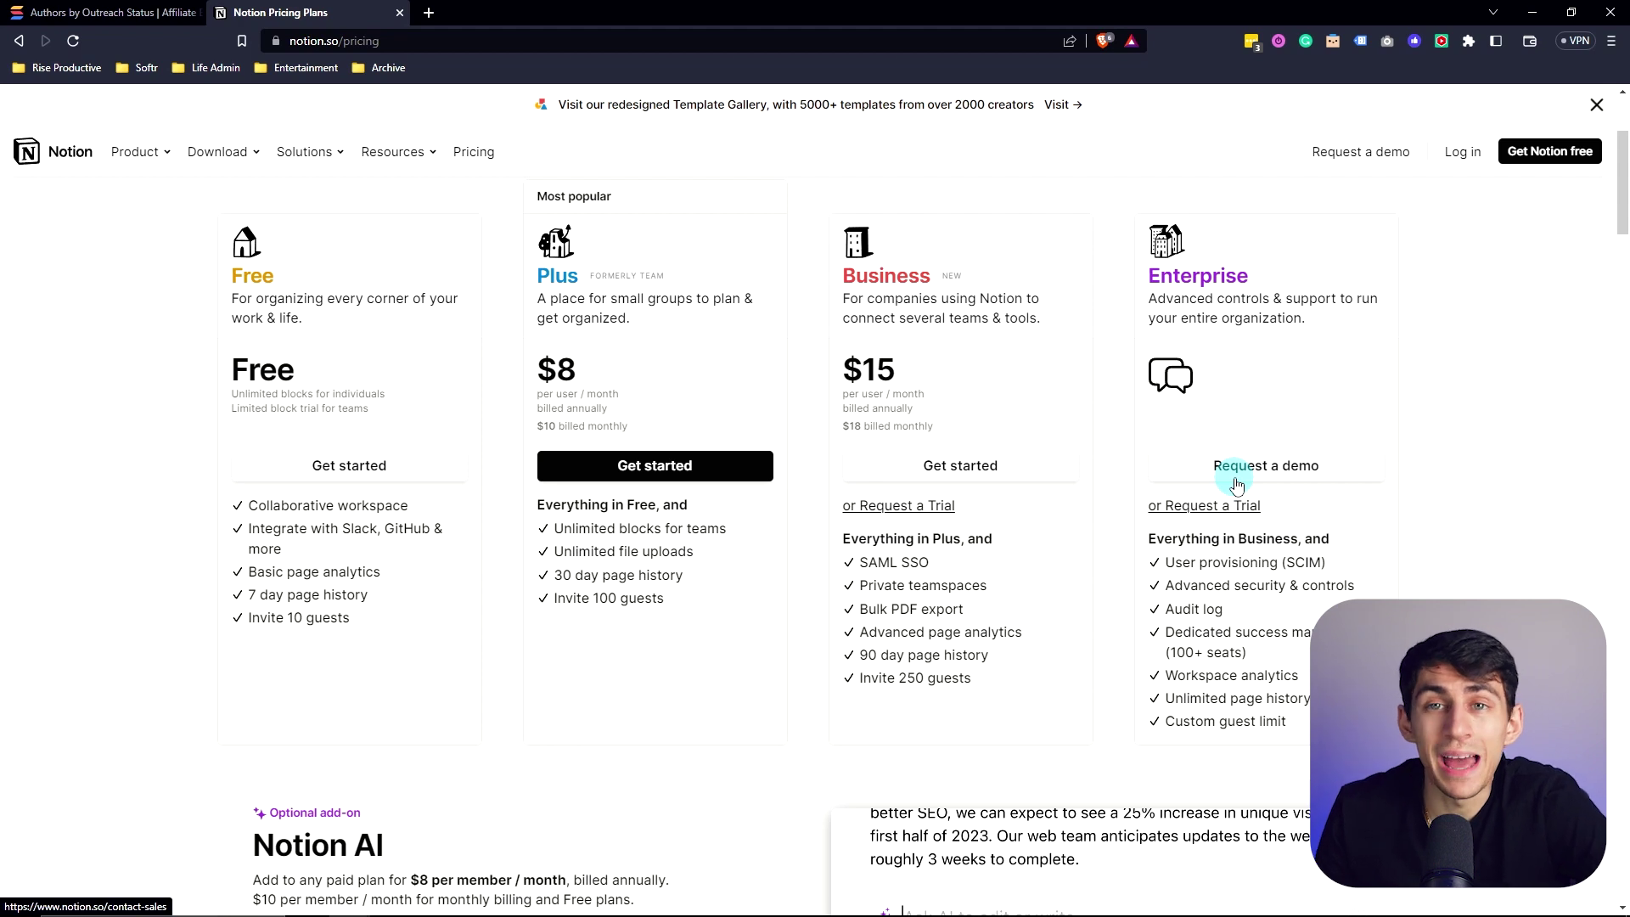
mouse_move(1246, 583)
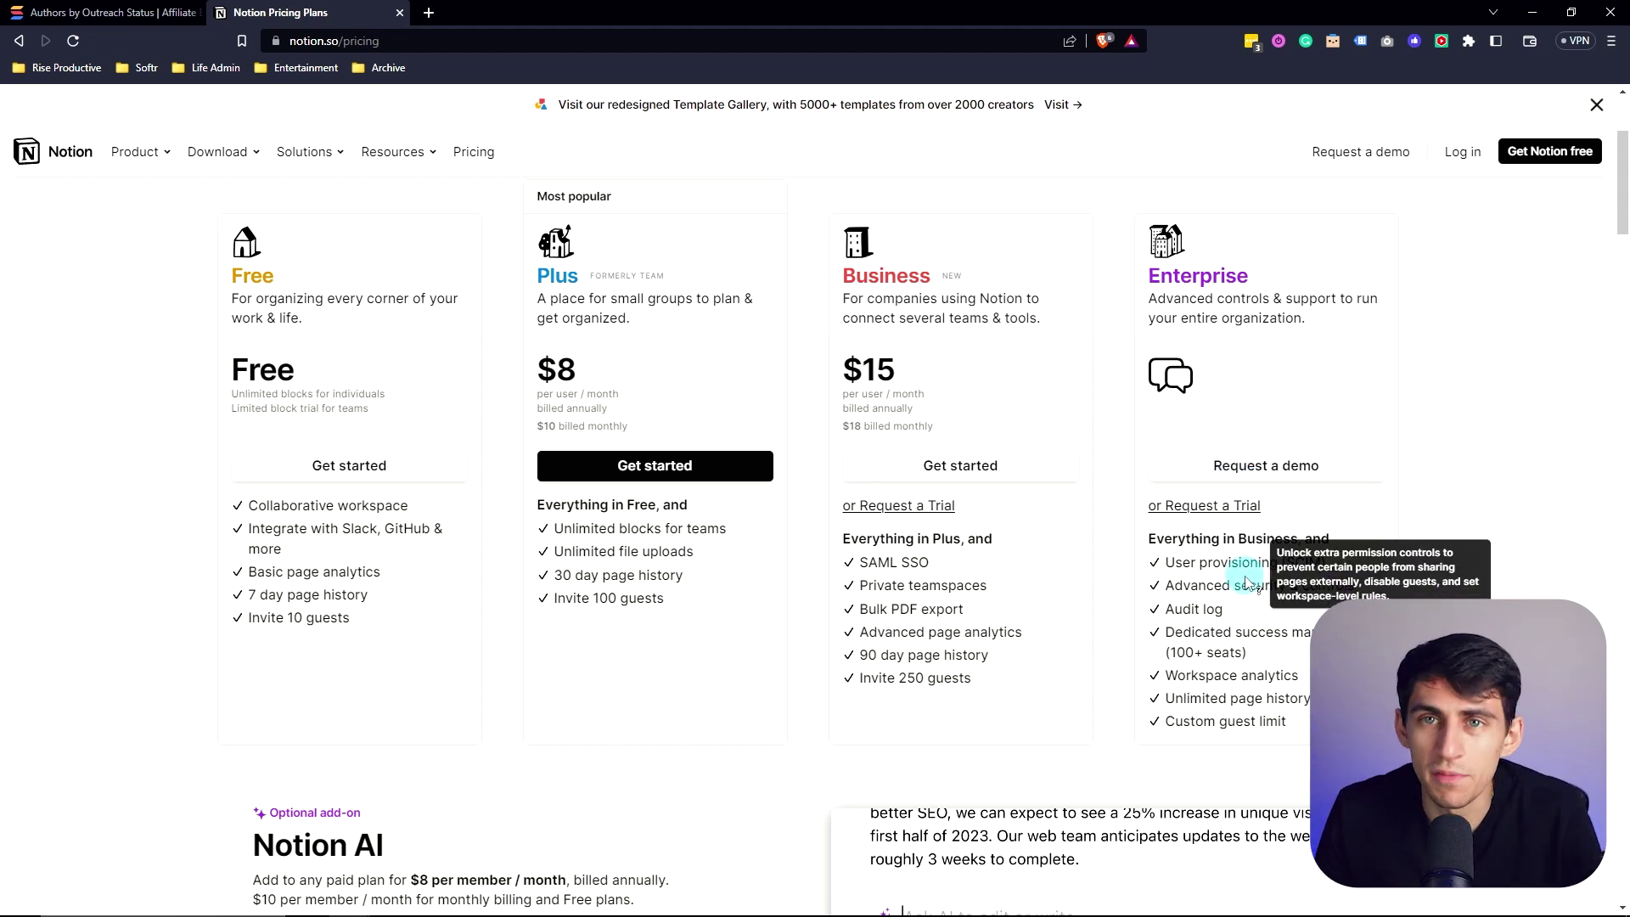
Step: Load smartsuite.com/pricing in a new tab and scroll to the plan cards
key(ctrl+t)
text(smartsuite.com/pricing)
key(Return)
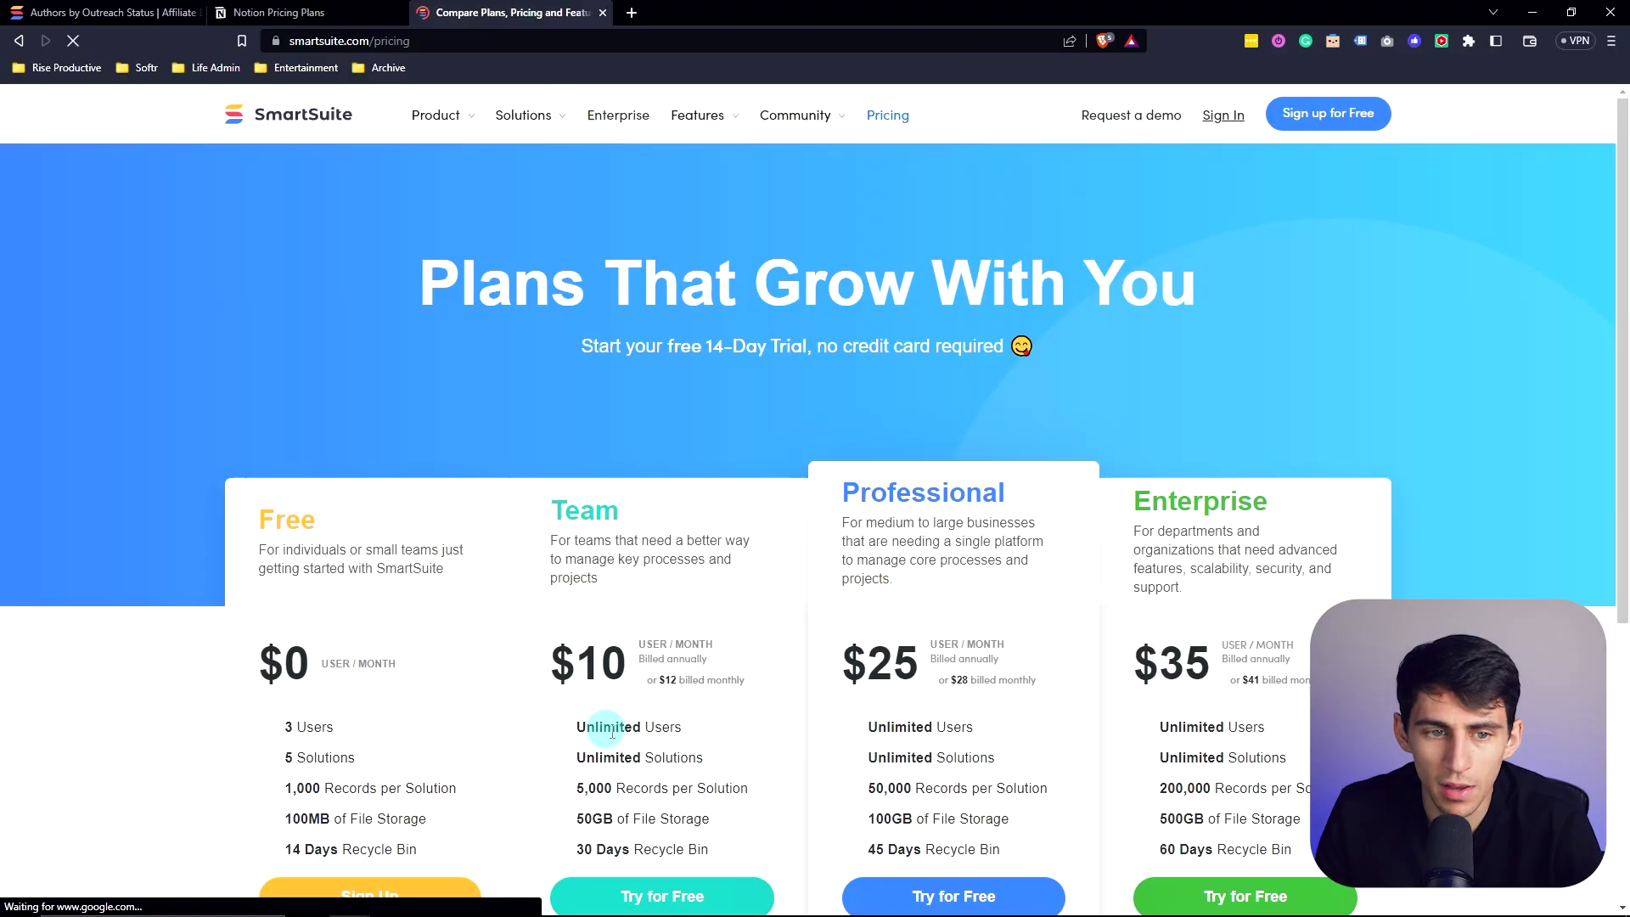
scroll(718, 535, down, 2)
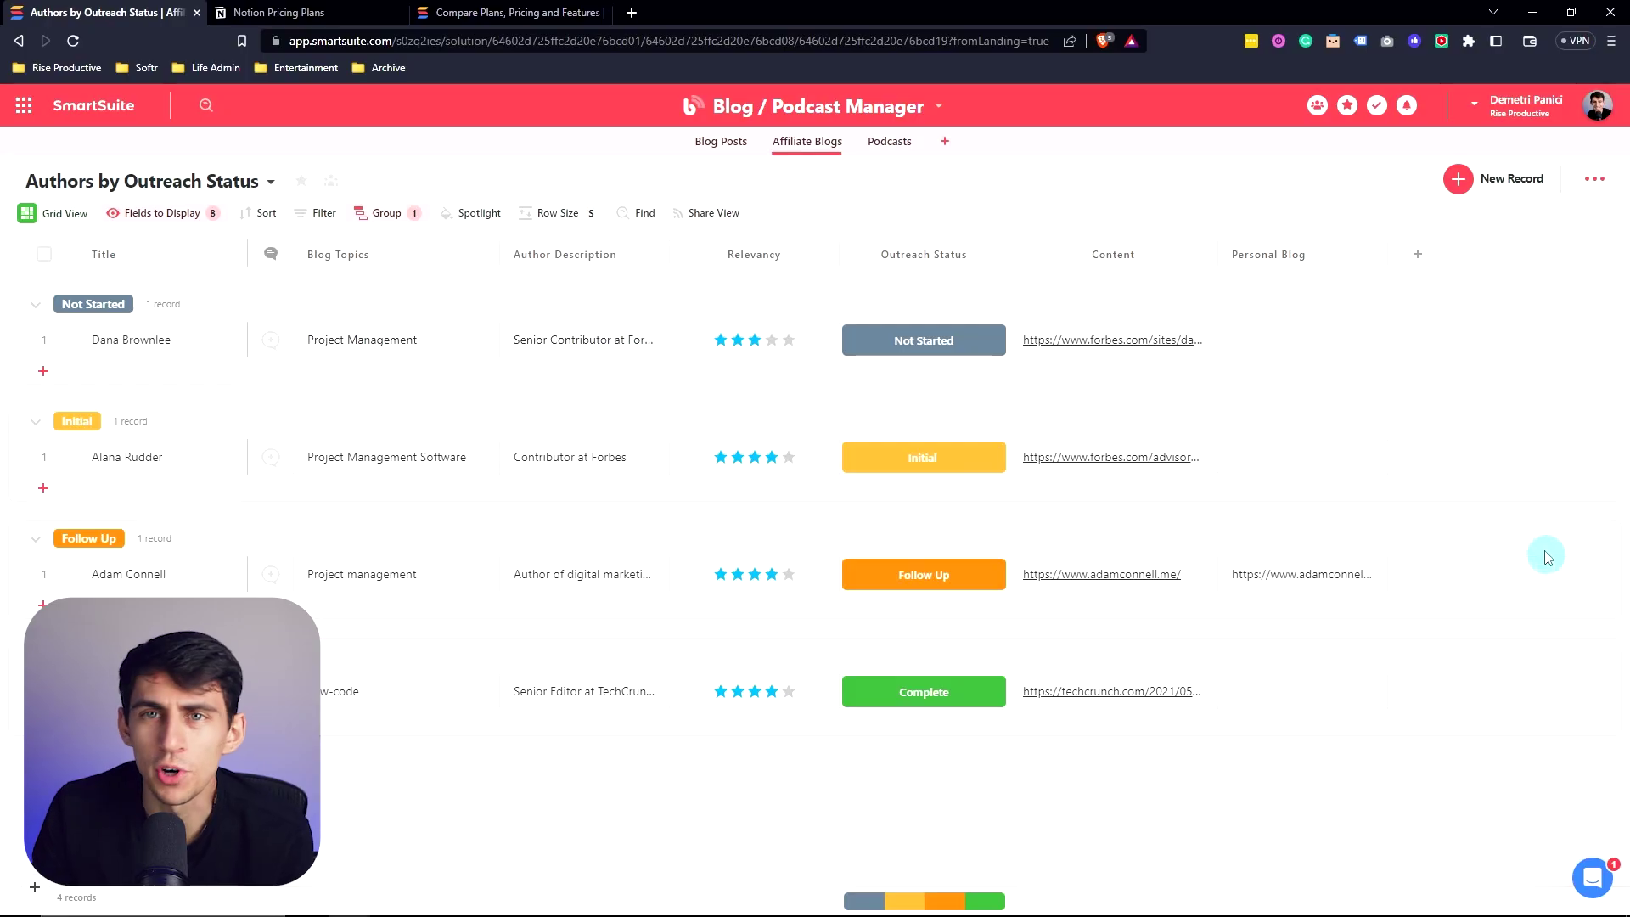
Step: Add a Vote field through the field-type search and give the first author 1 vote
click(1368, 251)
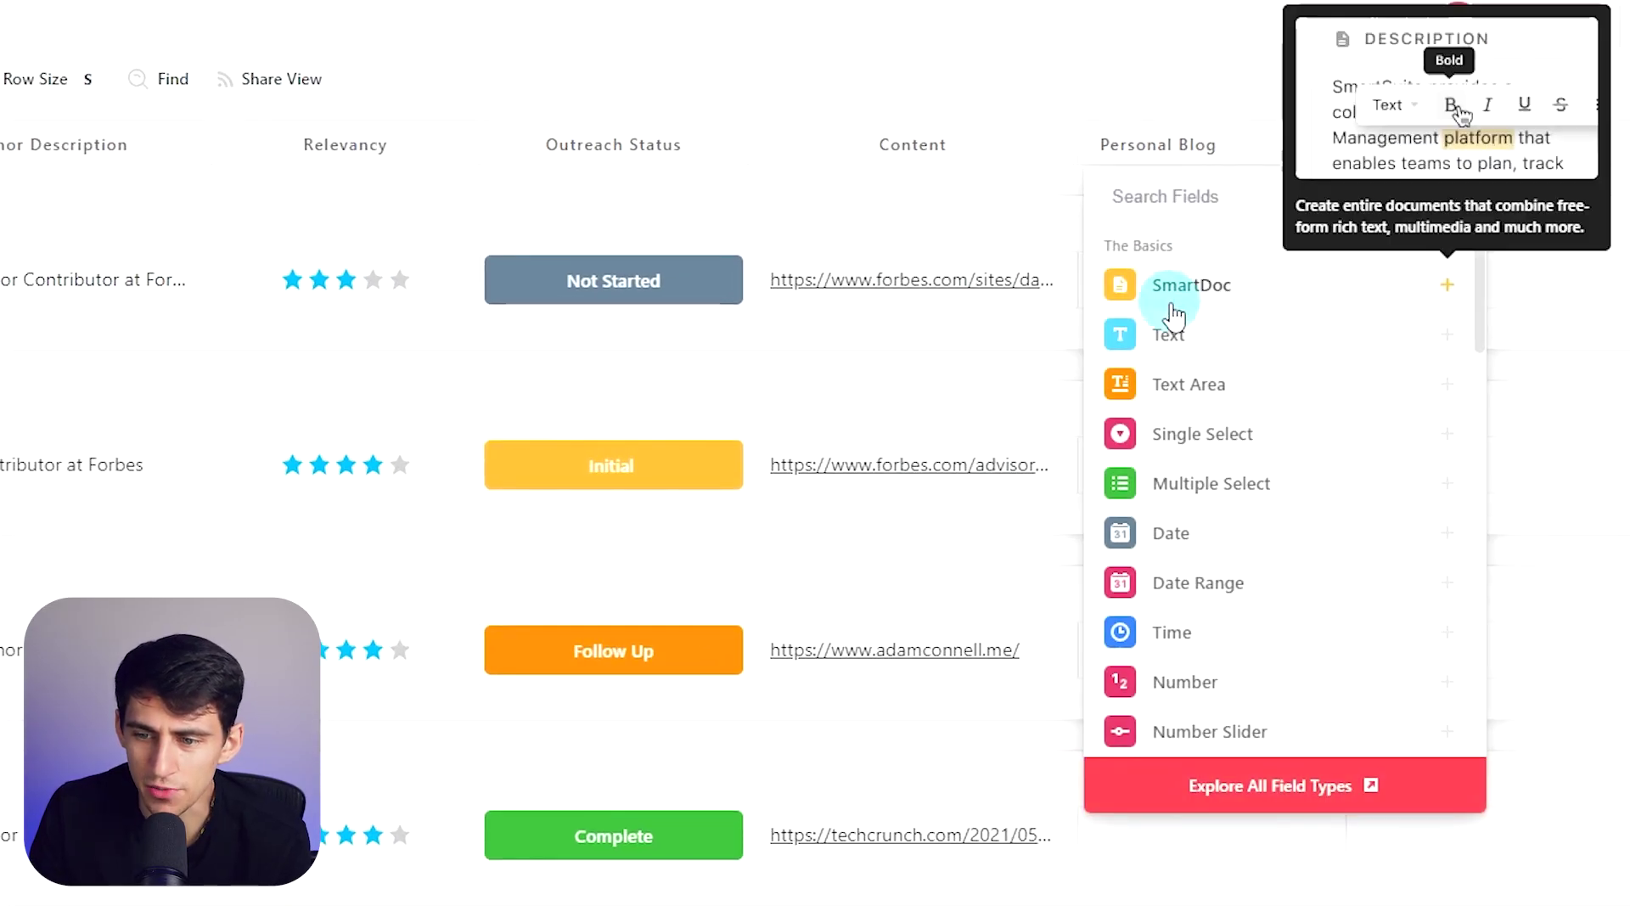
scroll(1157, 309, down, 5)
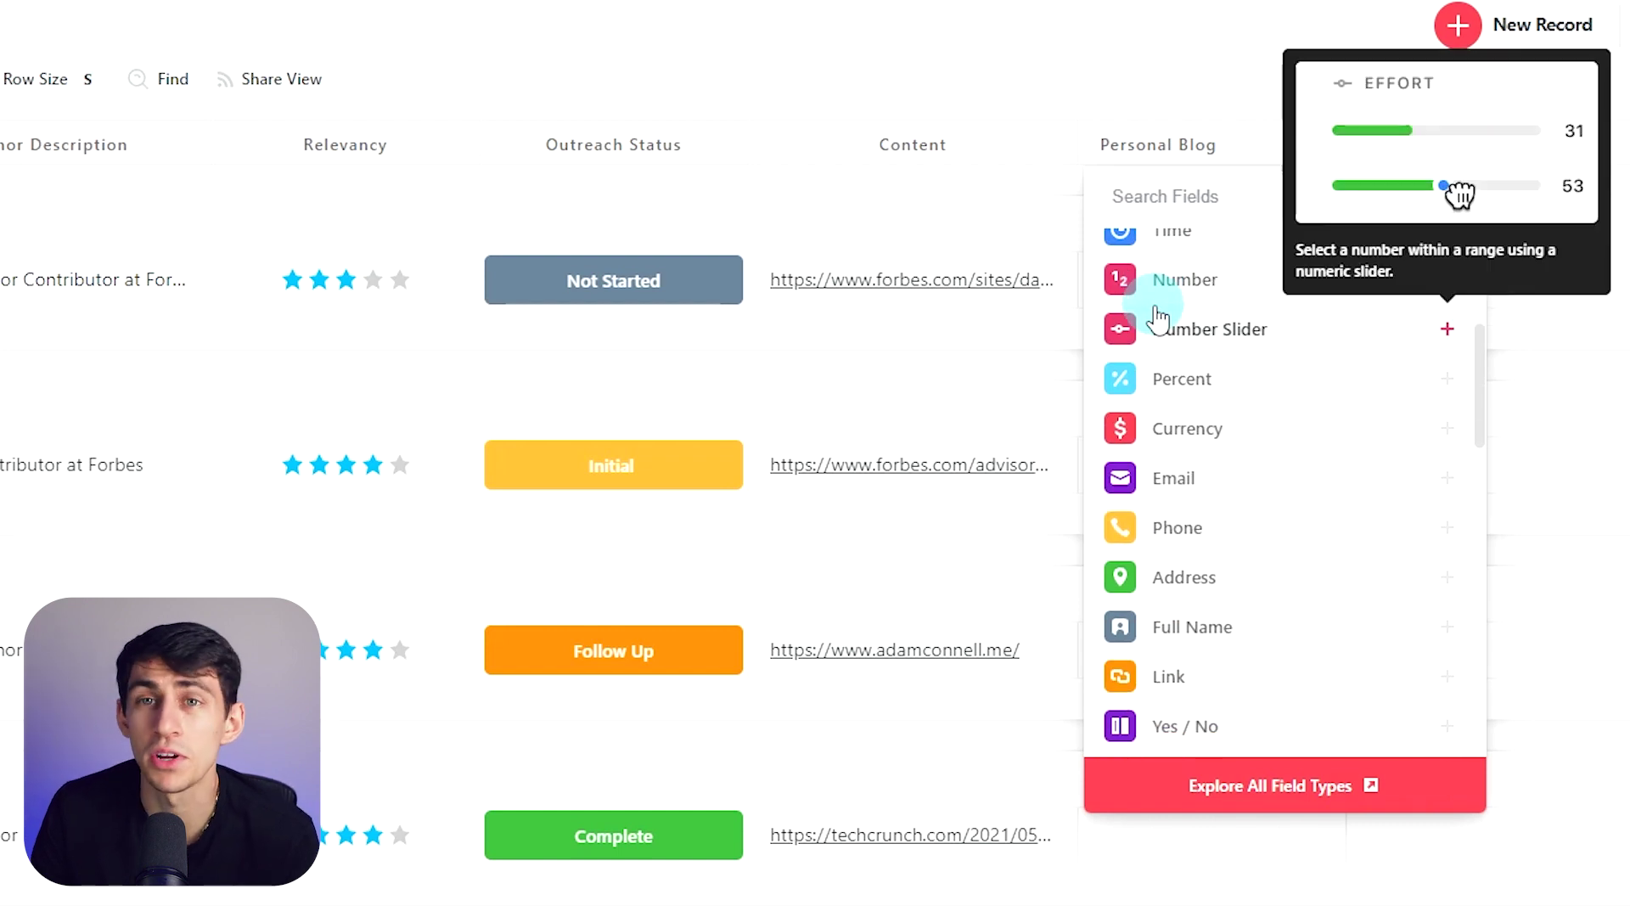
scroll(1156, 318, down, 4)
mouse_move(1292, 572)
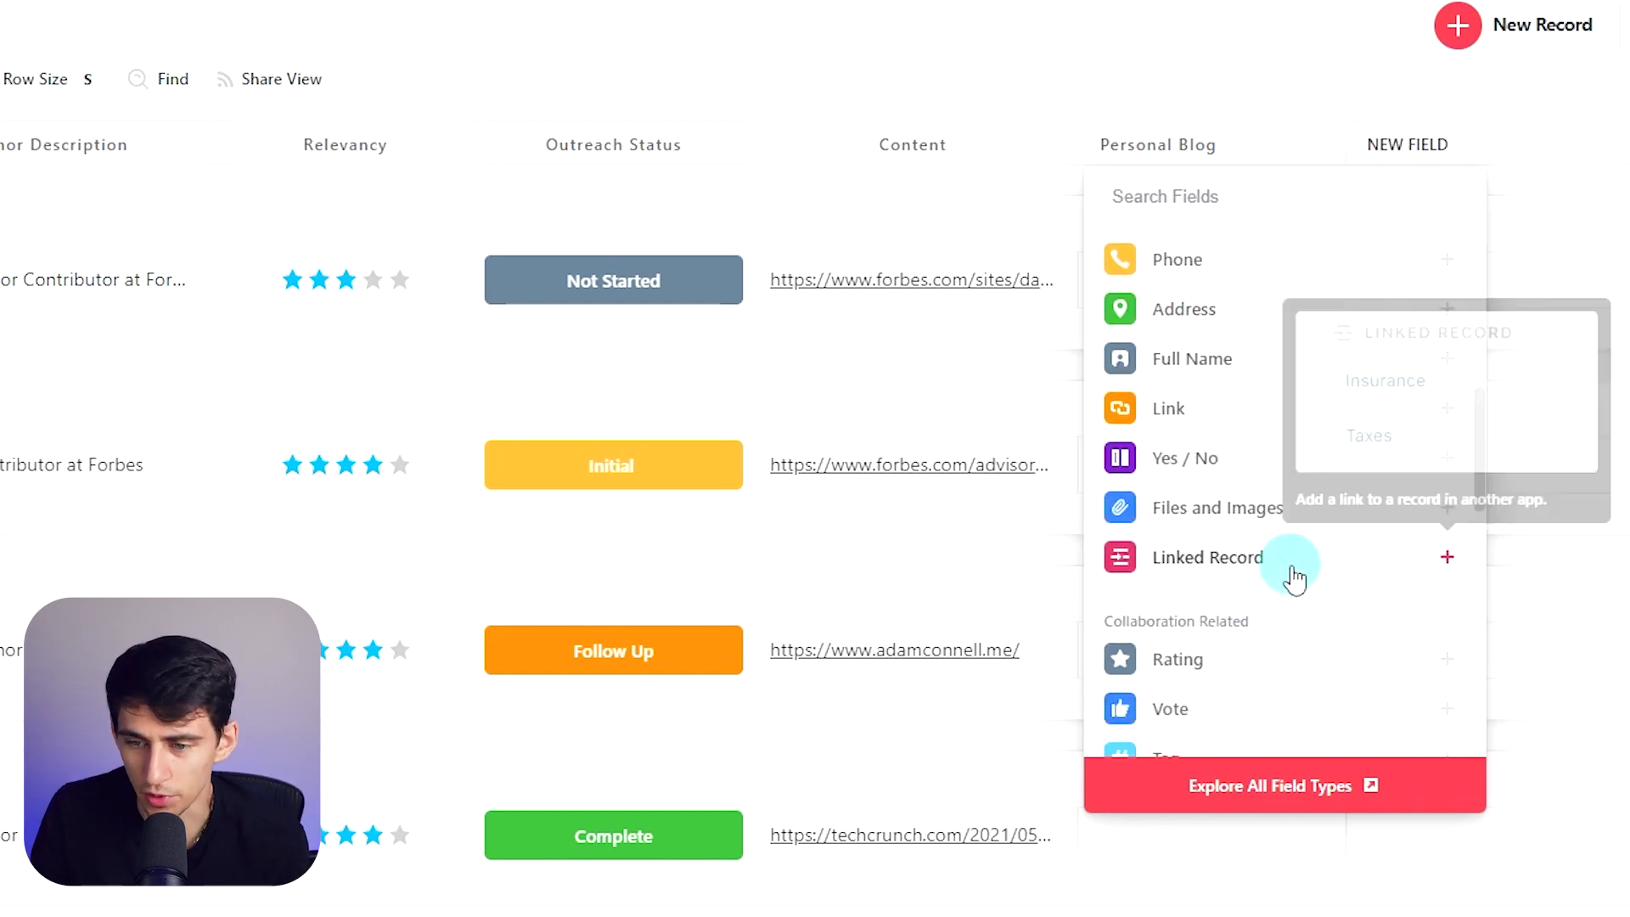
scroll(1265, 565, down, 2)
mouse_move(1228, 552)
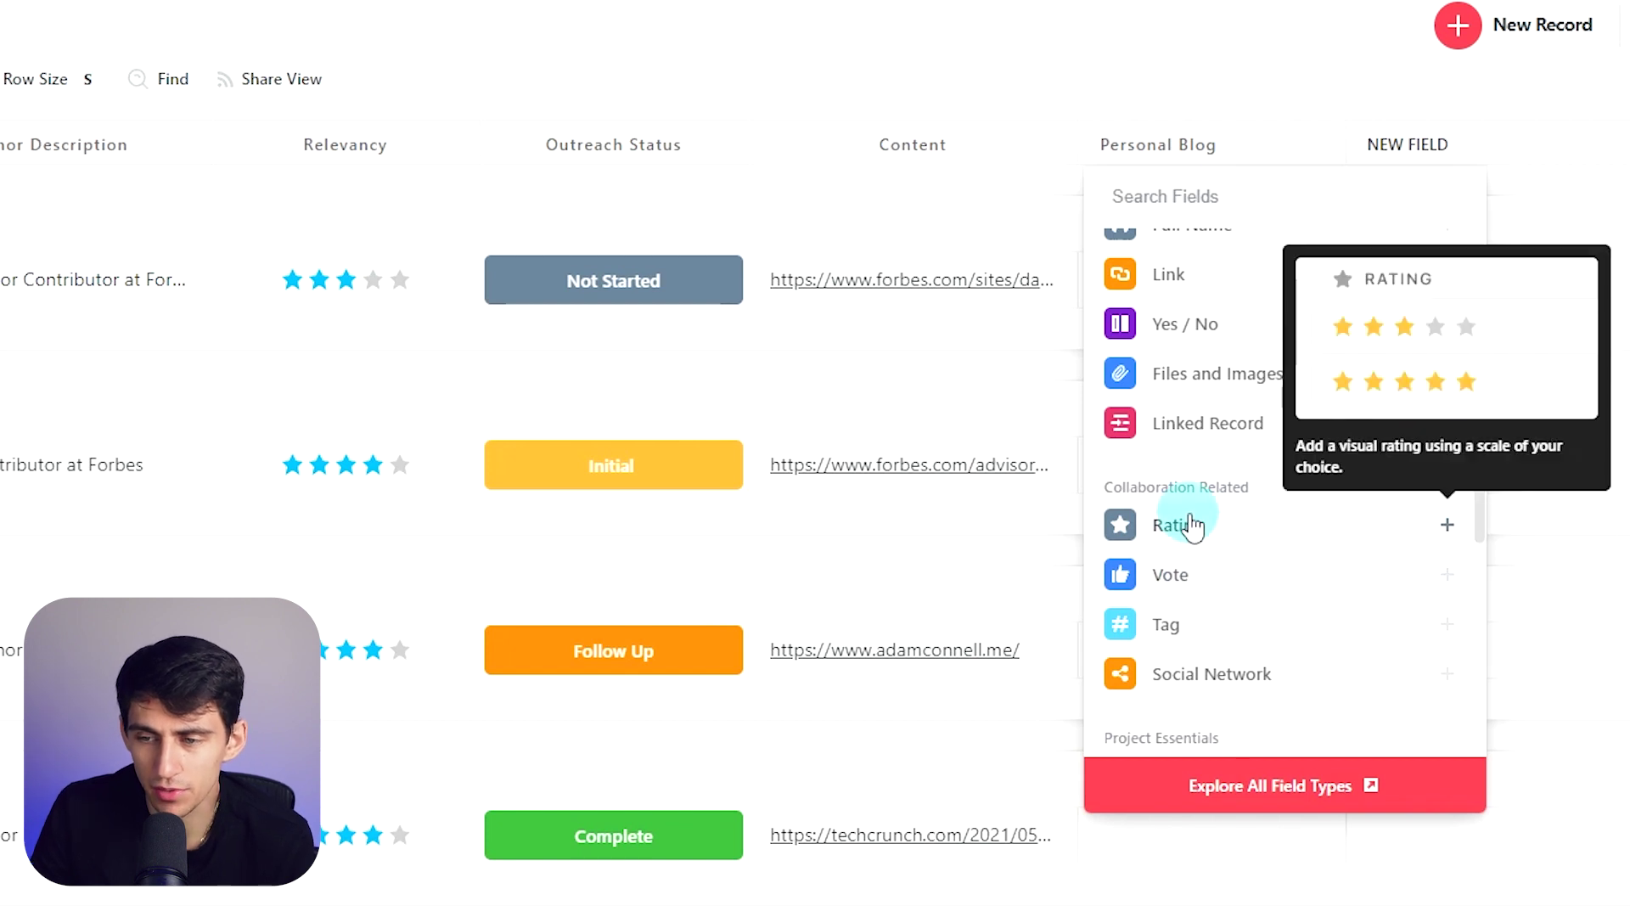
click(1214, 577)
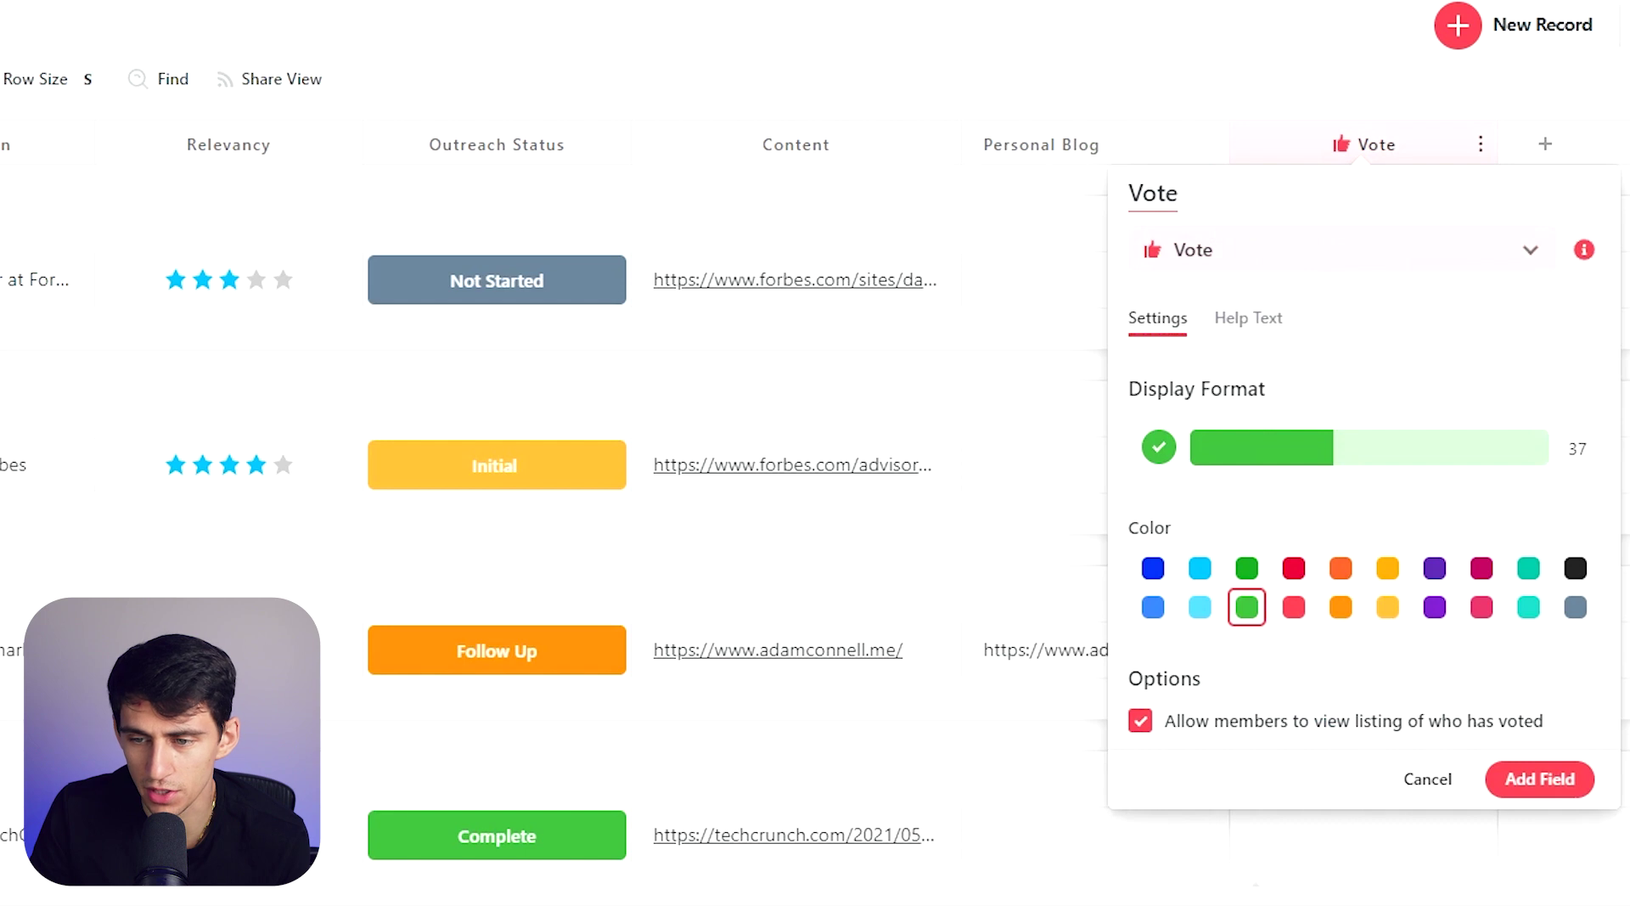
click(1427, 778)
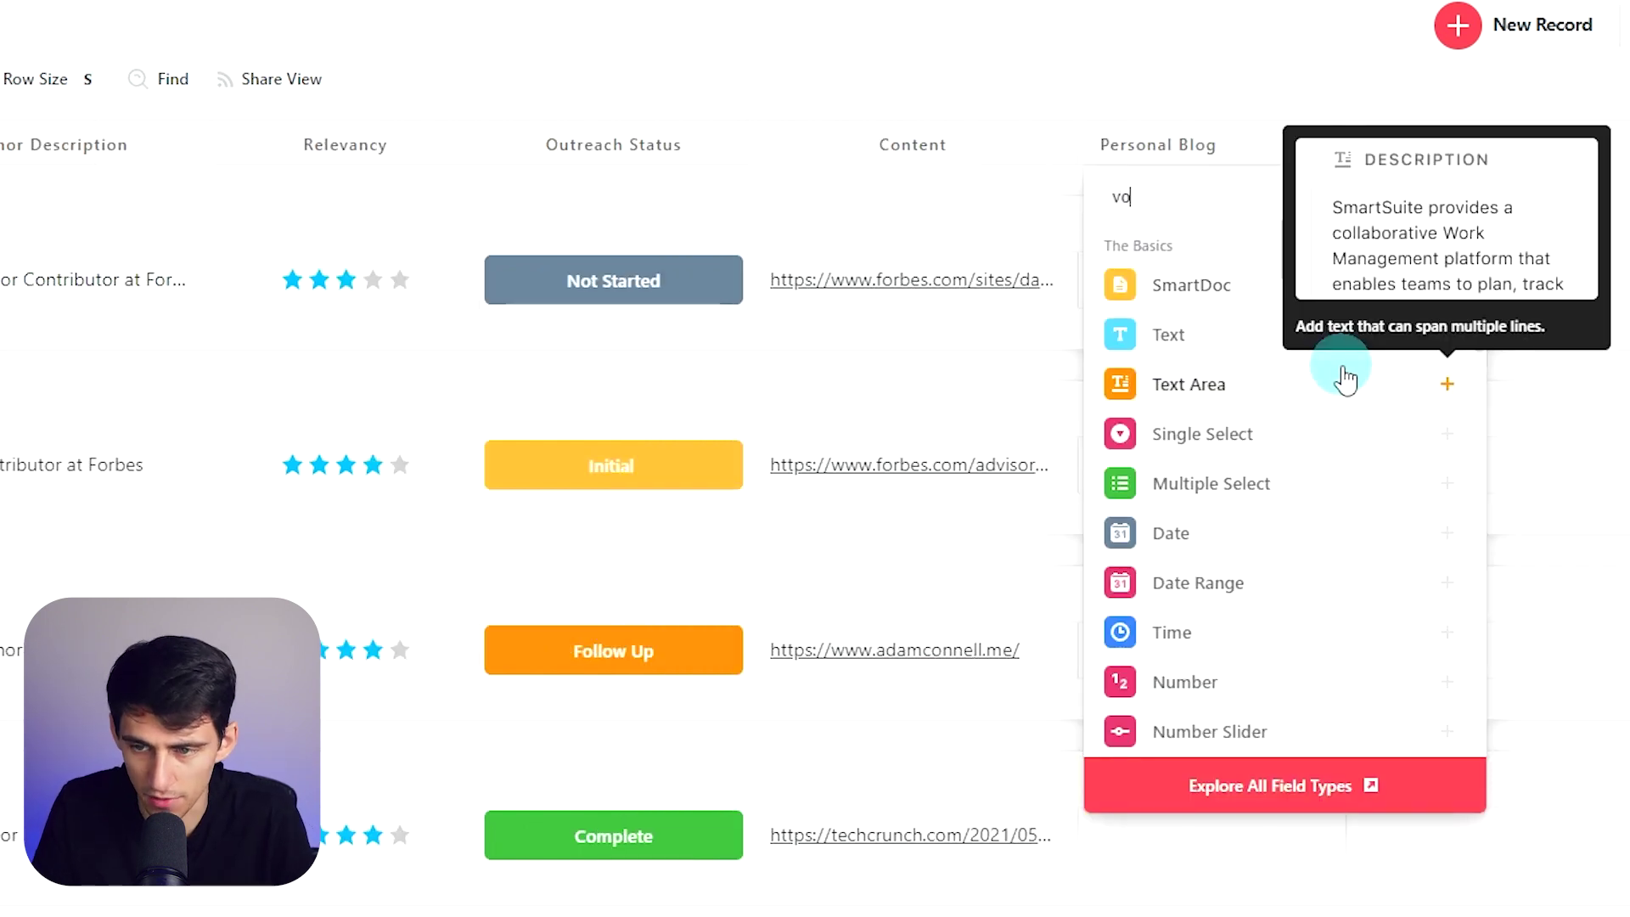
text(te)
key(Return)
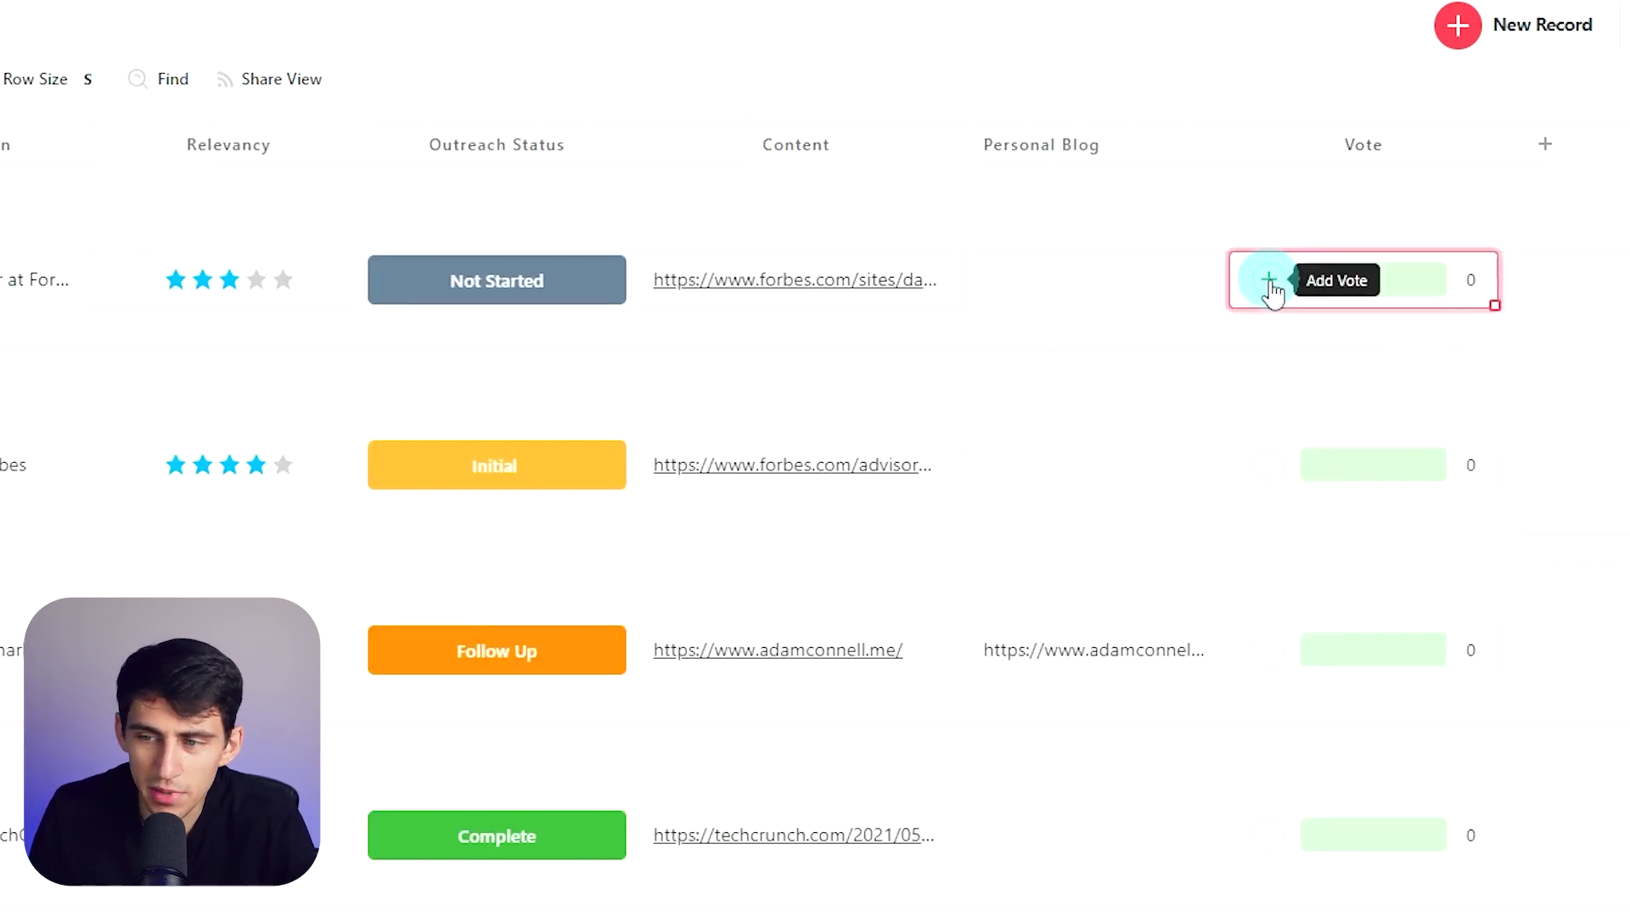
click(1269, 280)
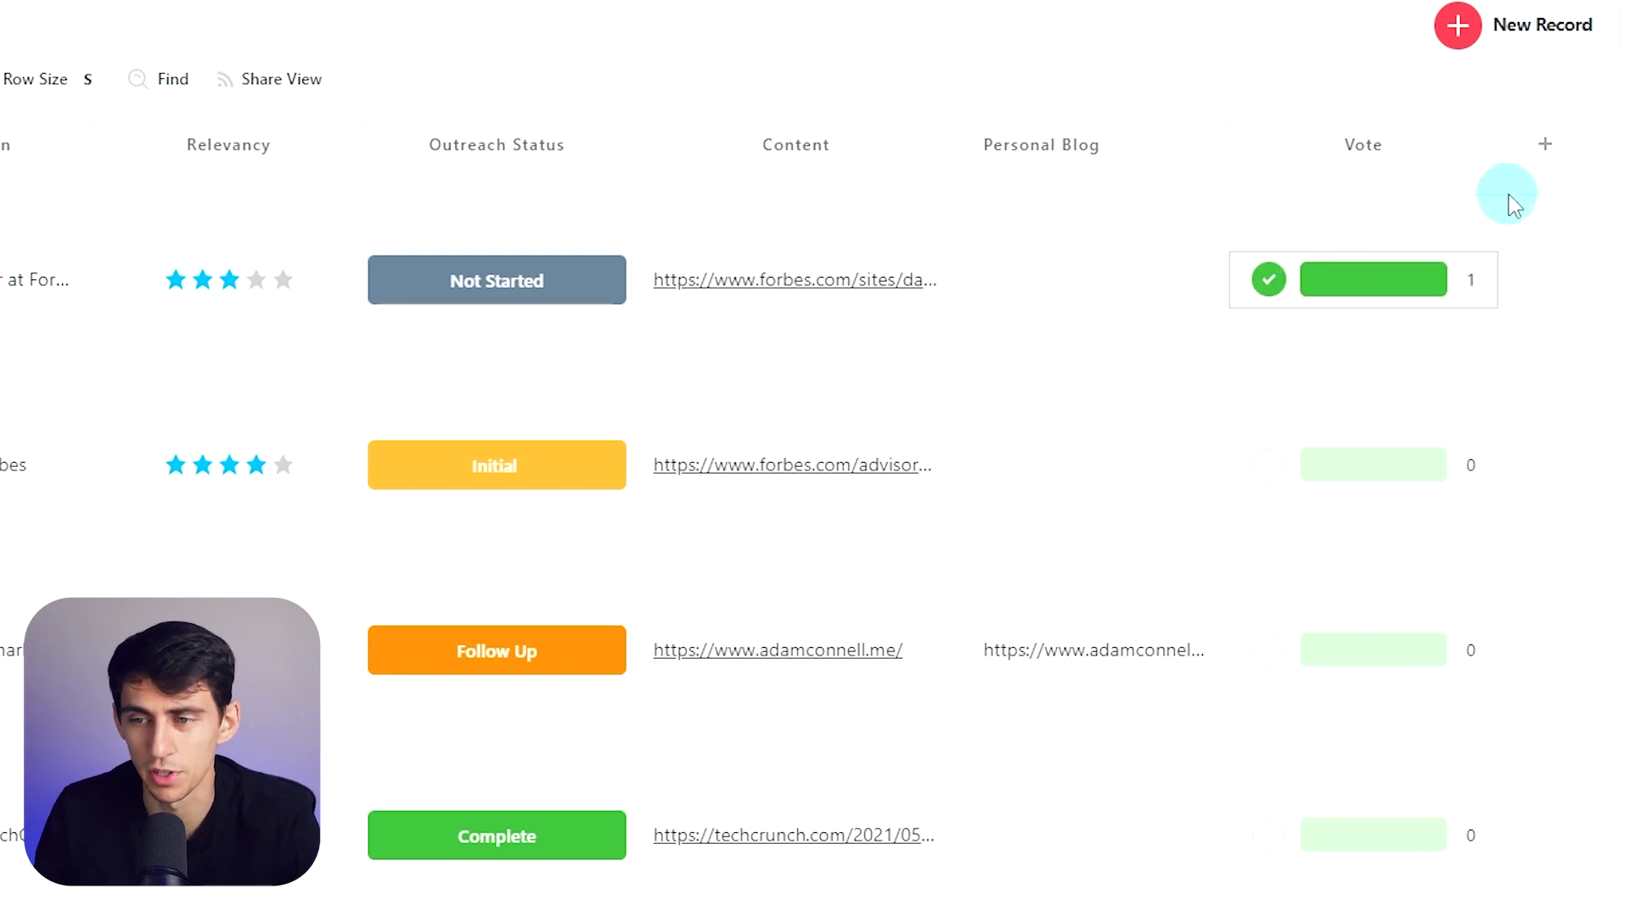
Step: Open the new-column field-type list and scroll down through its advanced types
click(1545, 144)
scroll(1373, 387, down, 15)
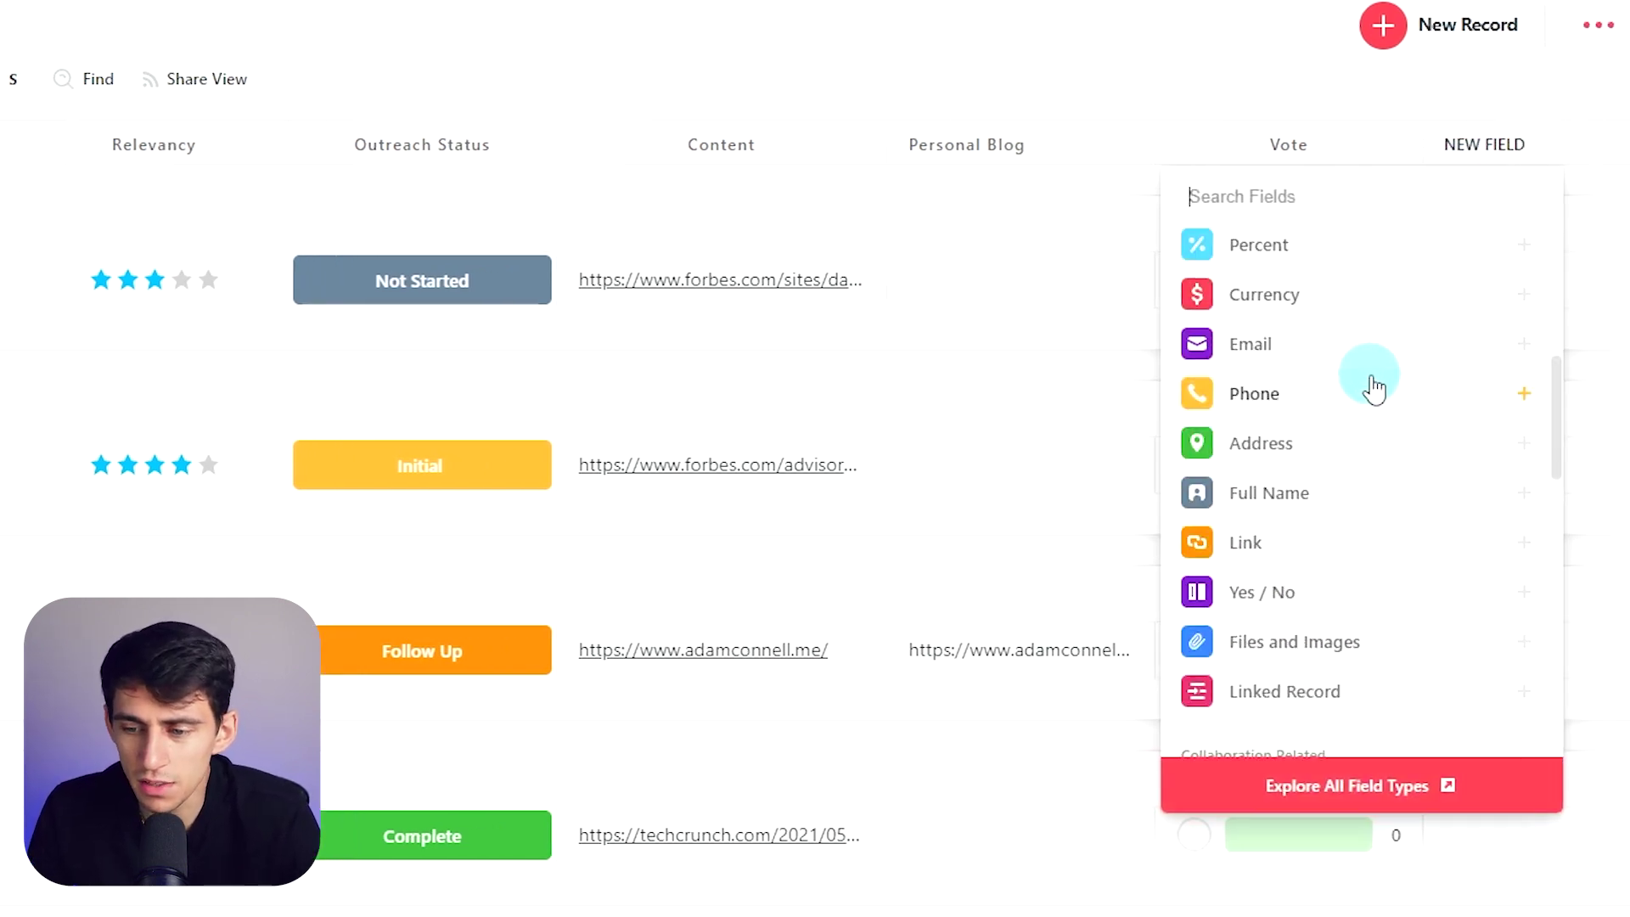
mouse_move(1265, 545)
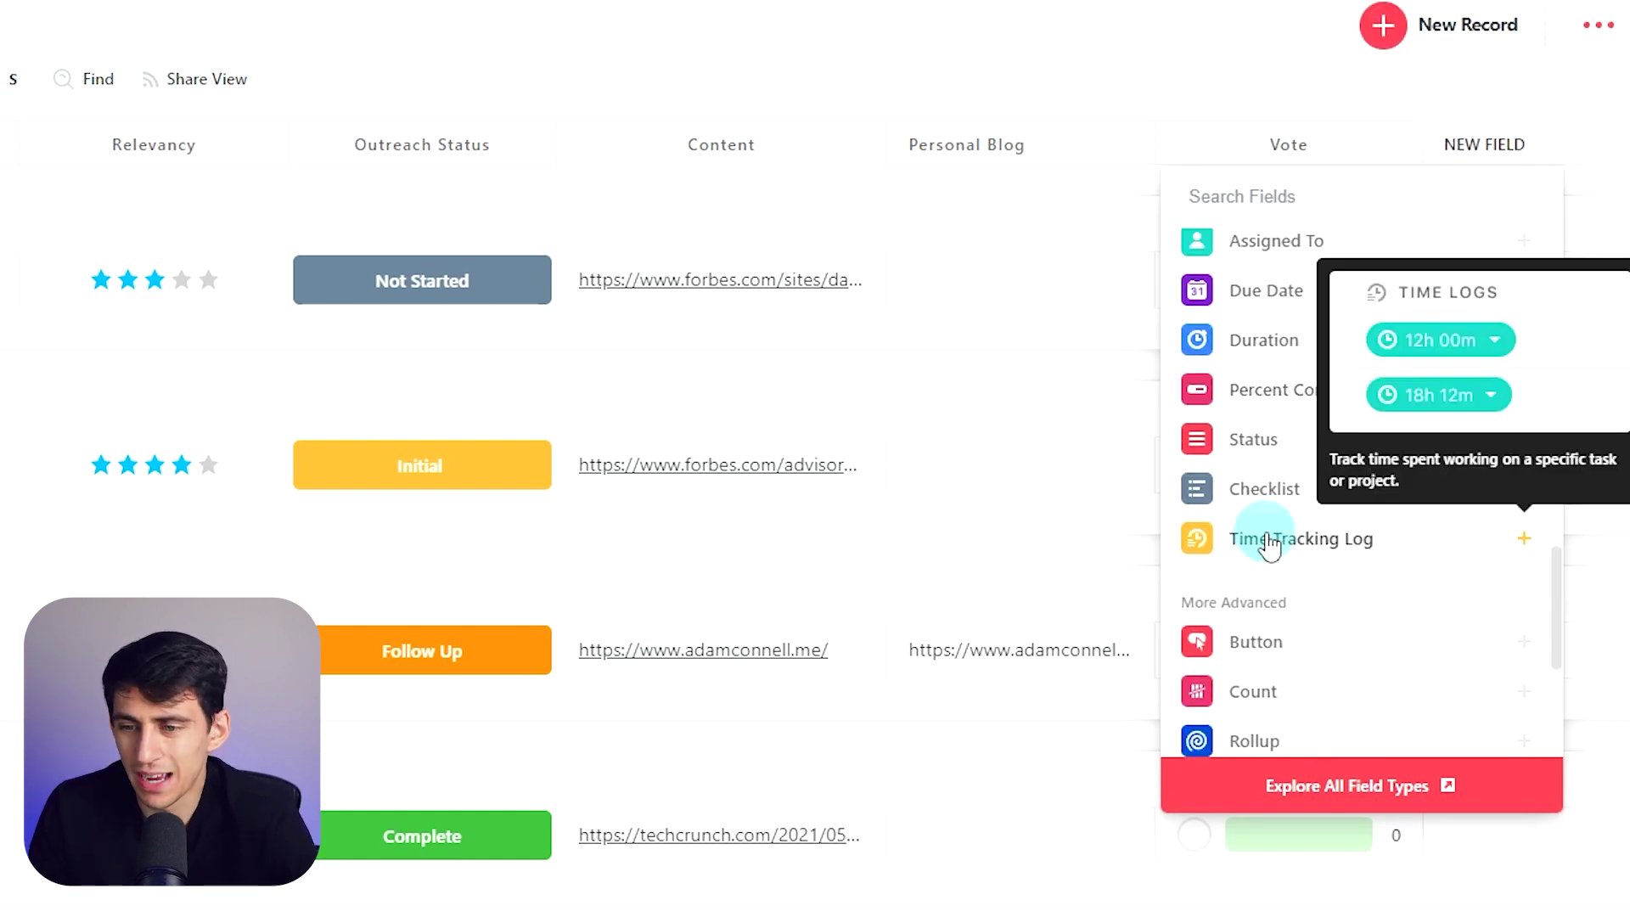
mouse_move(1285, 655)
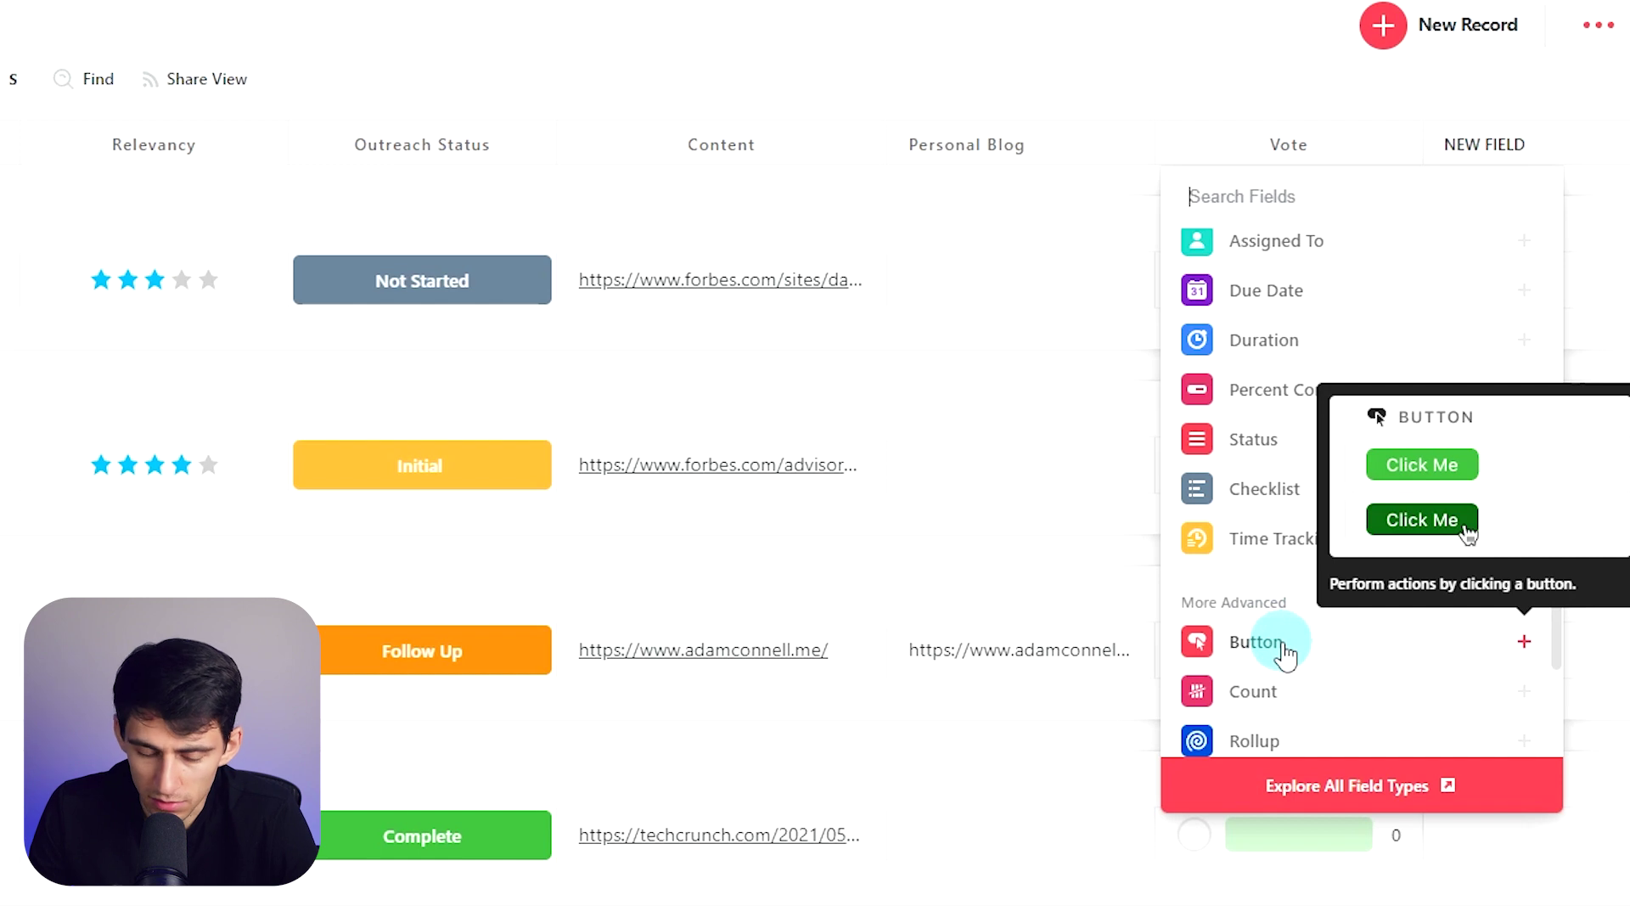
scroll(1285, 655, down, 3)
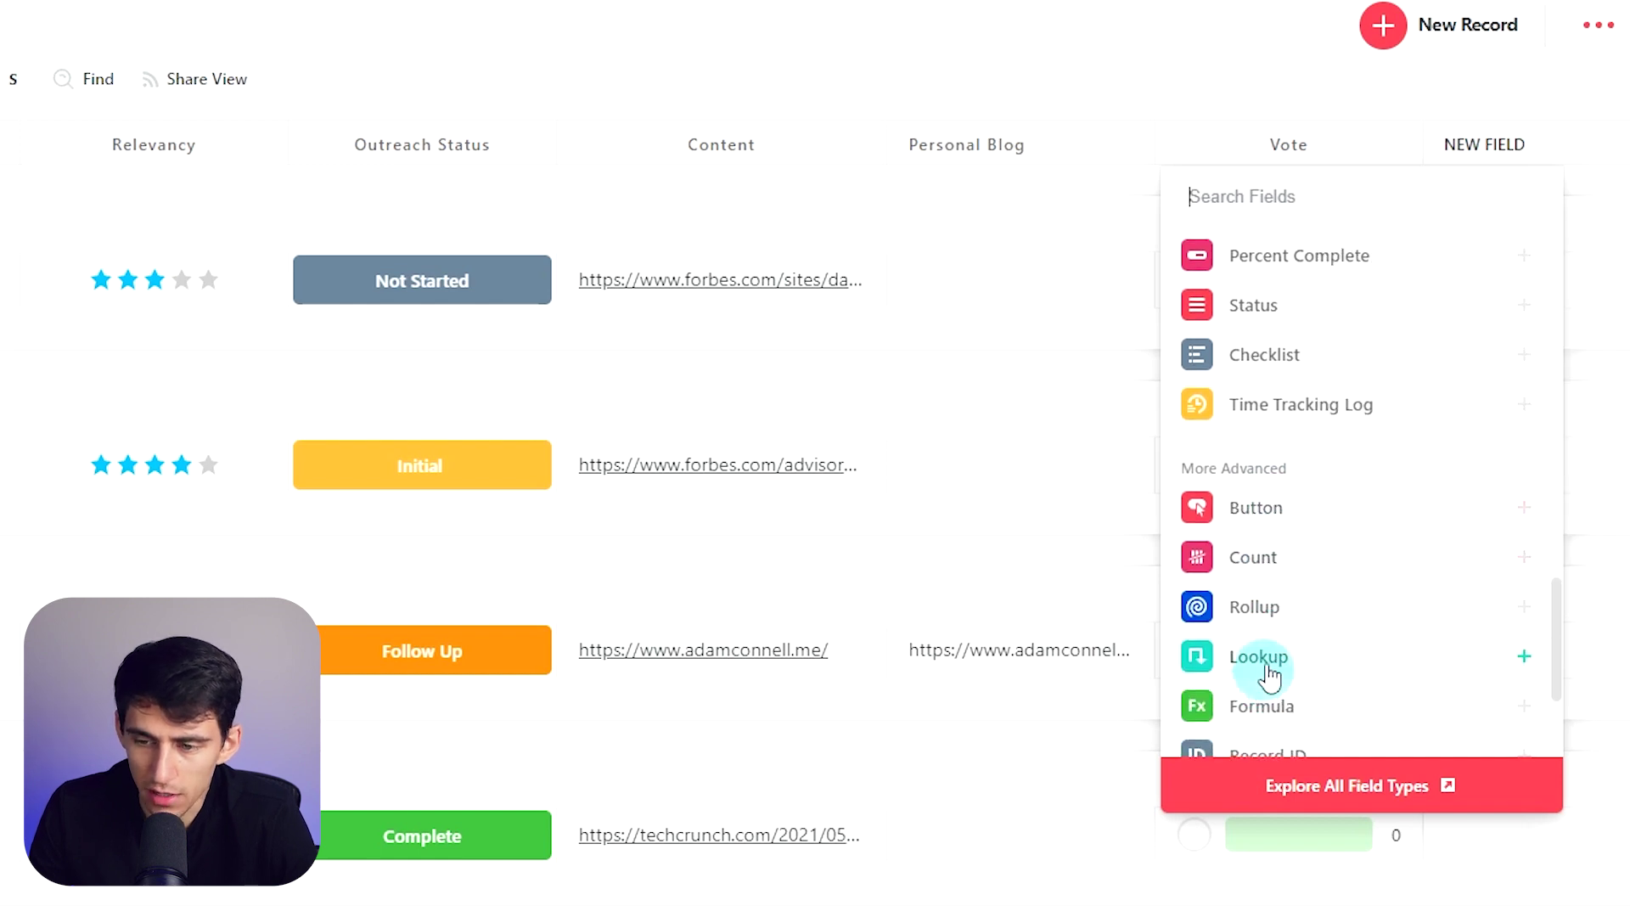
scroll(1269, 675, down, 3)
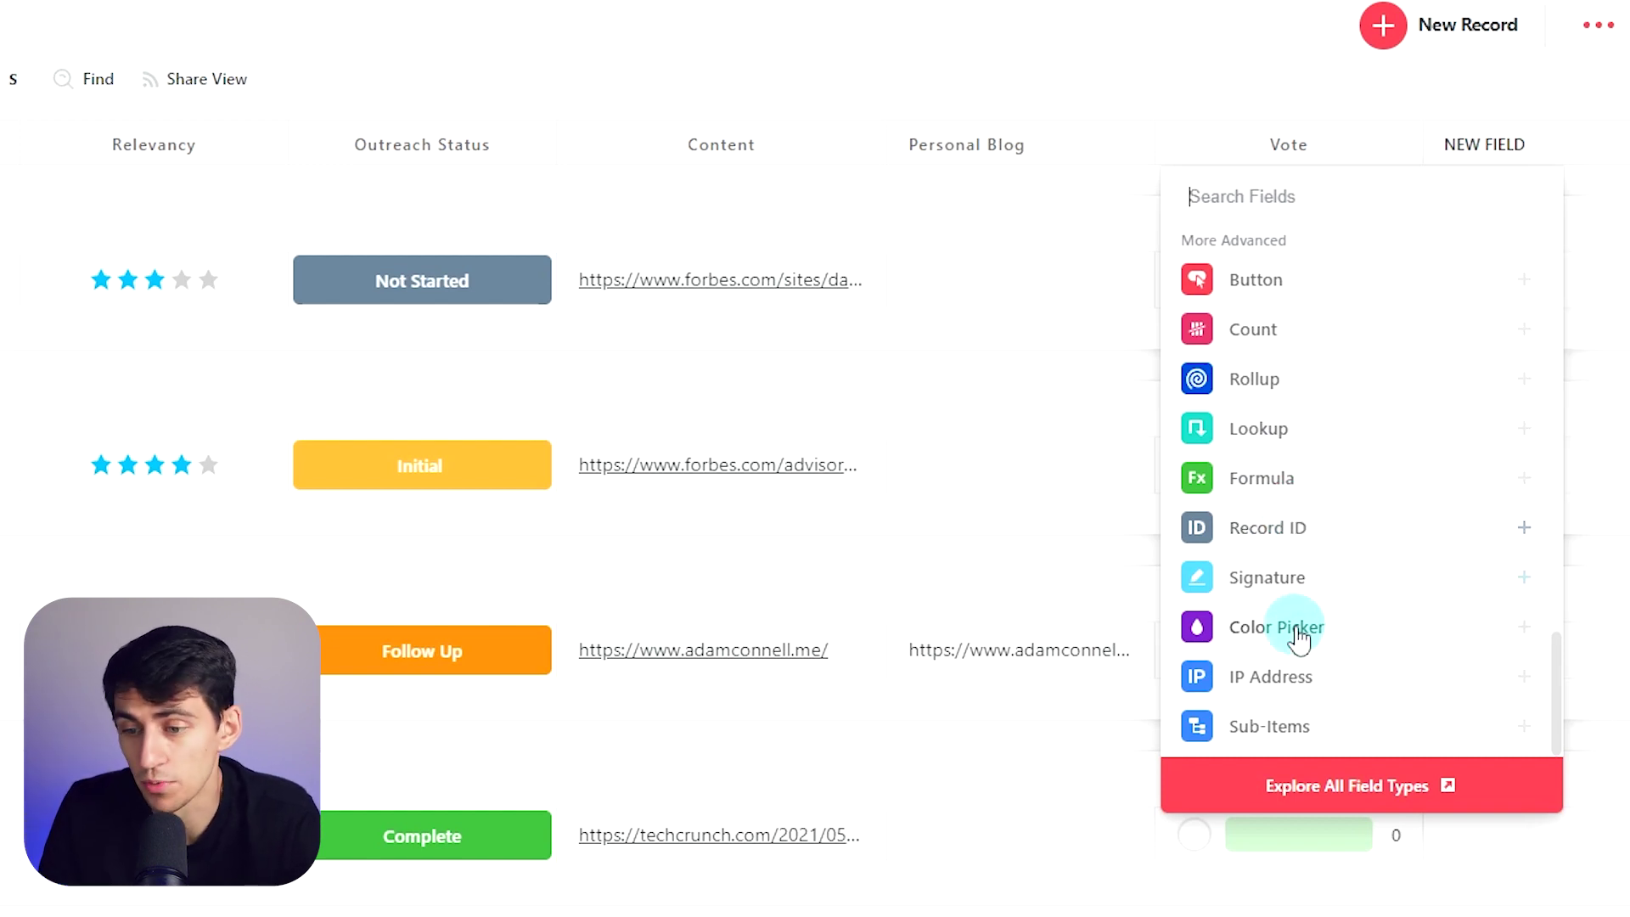
mouse_move(1296, 628)
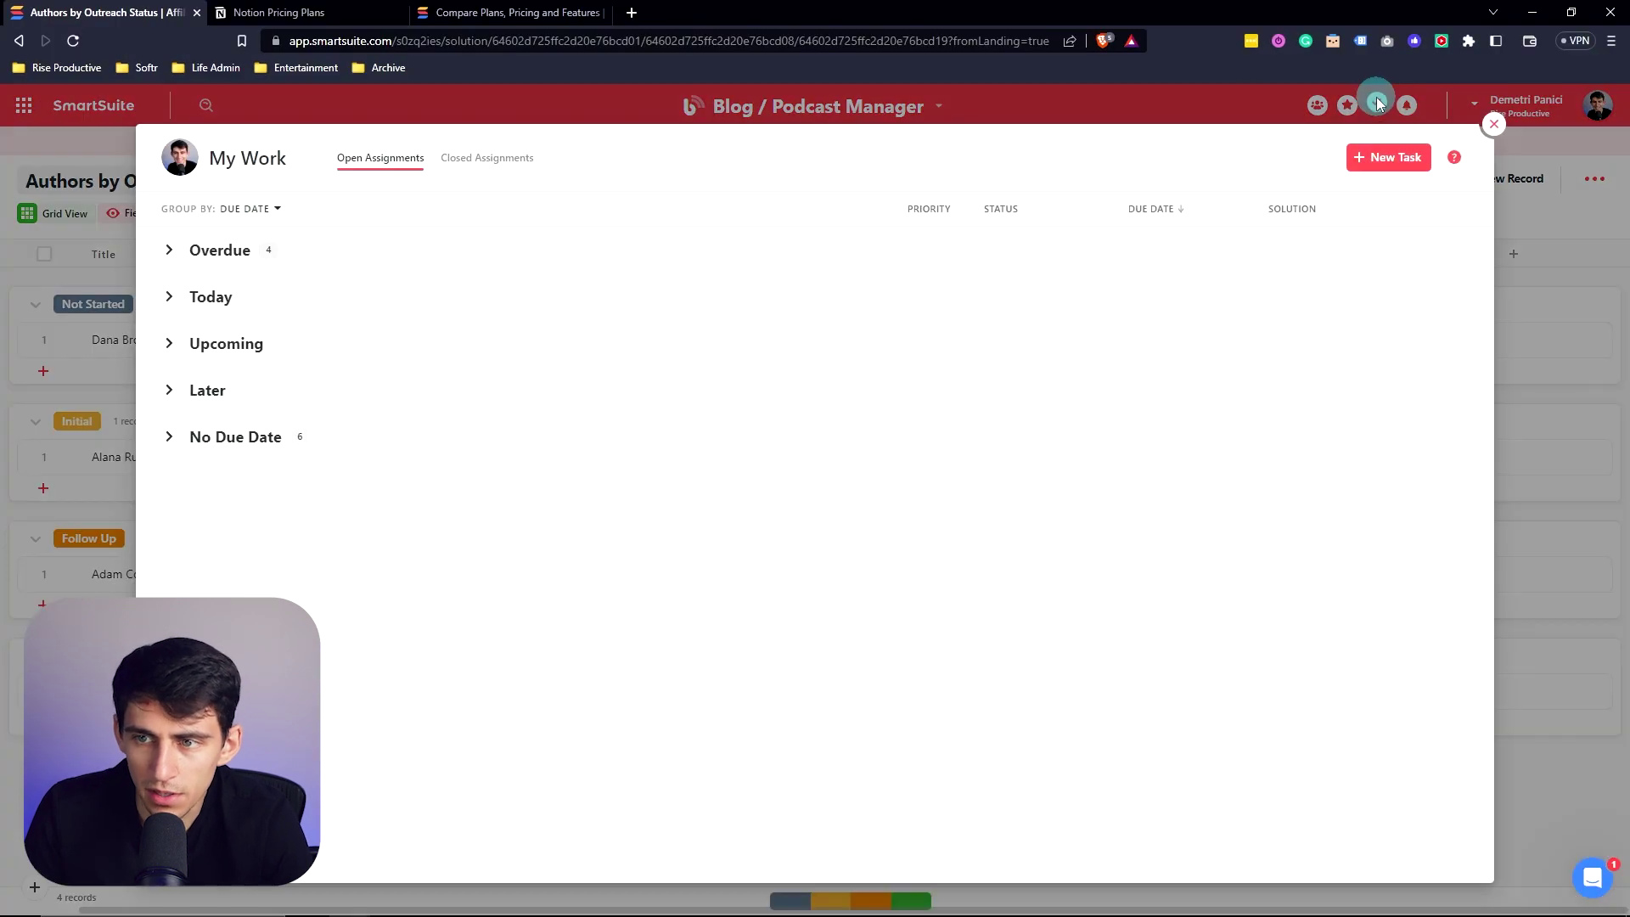
Step: Expand then collapse Overdue, group My Work assignments by Priority, and close the panel
click(169, 249)
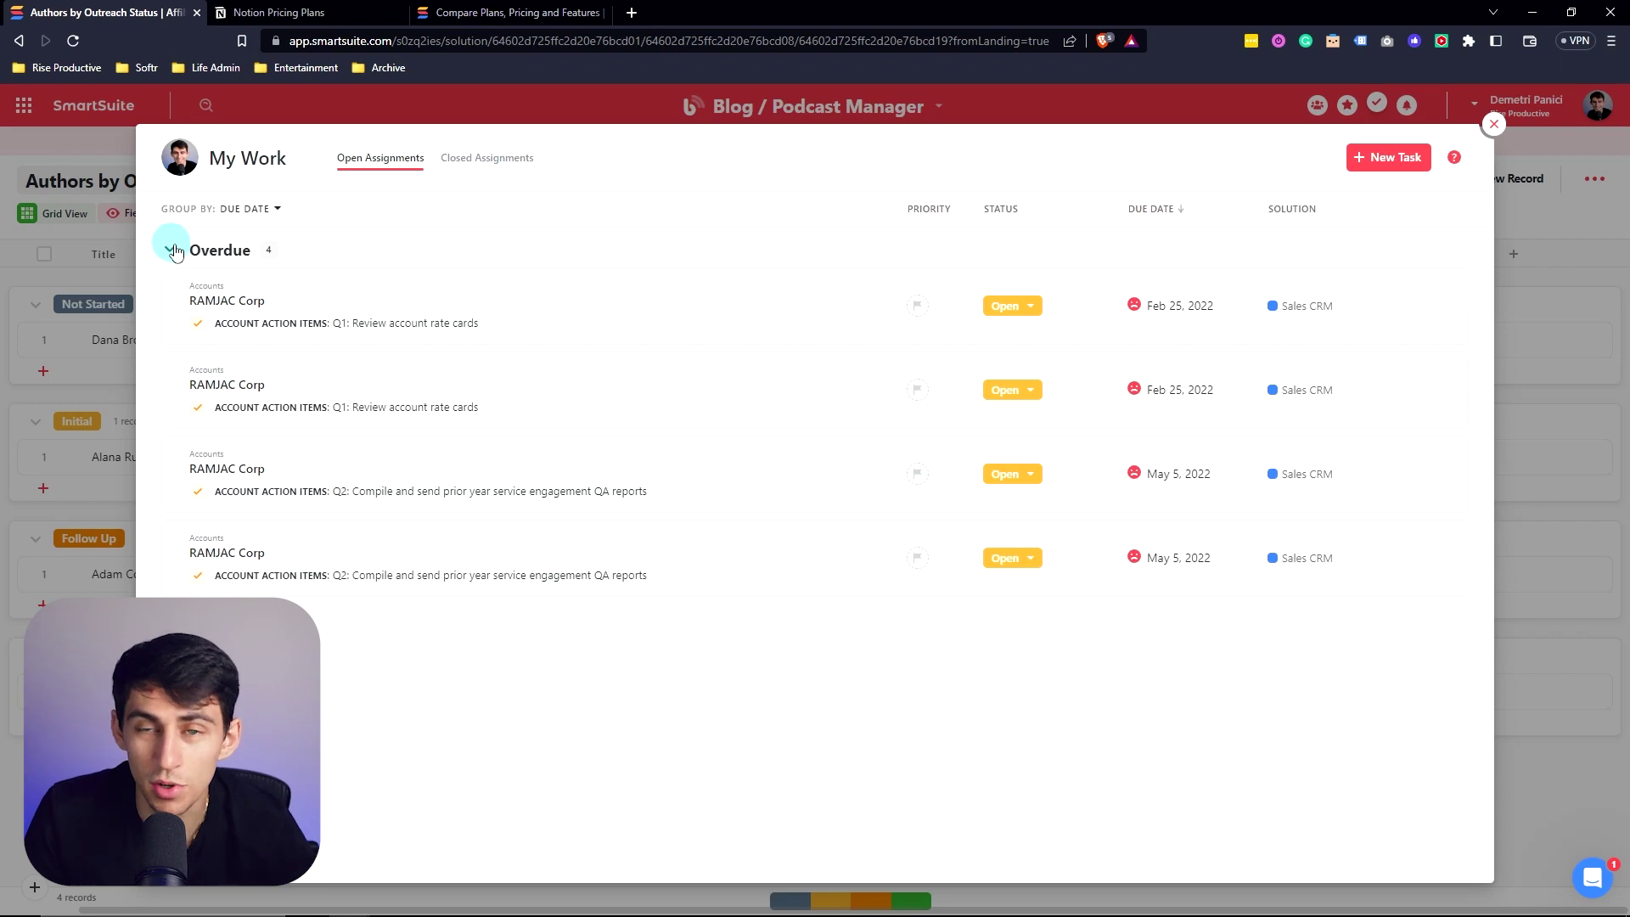
click(170, 251)
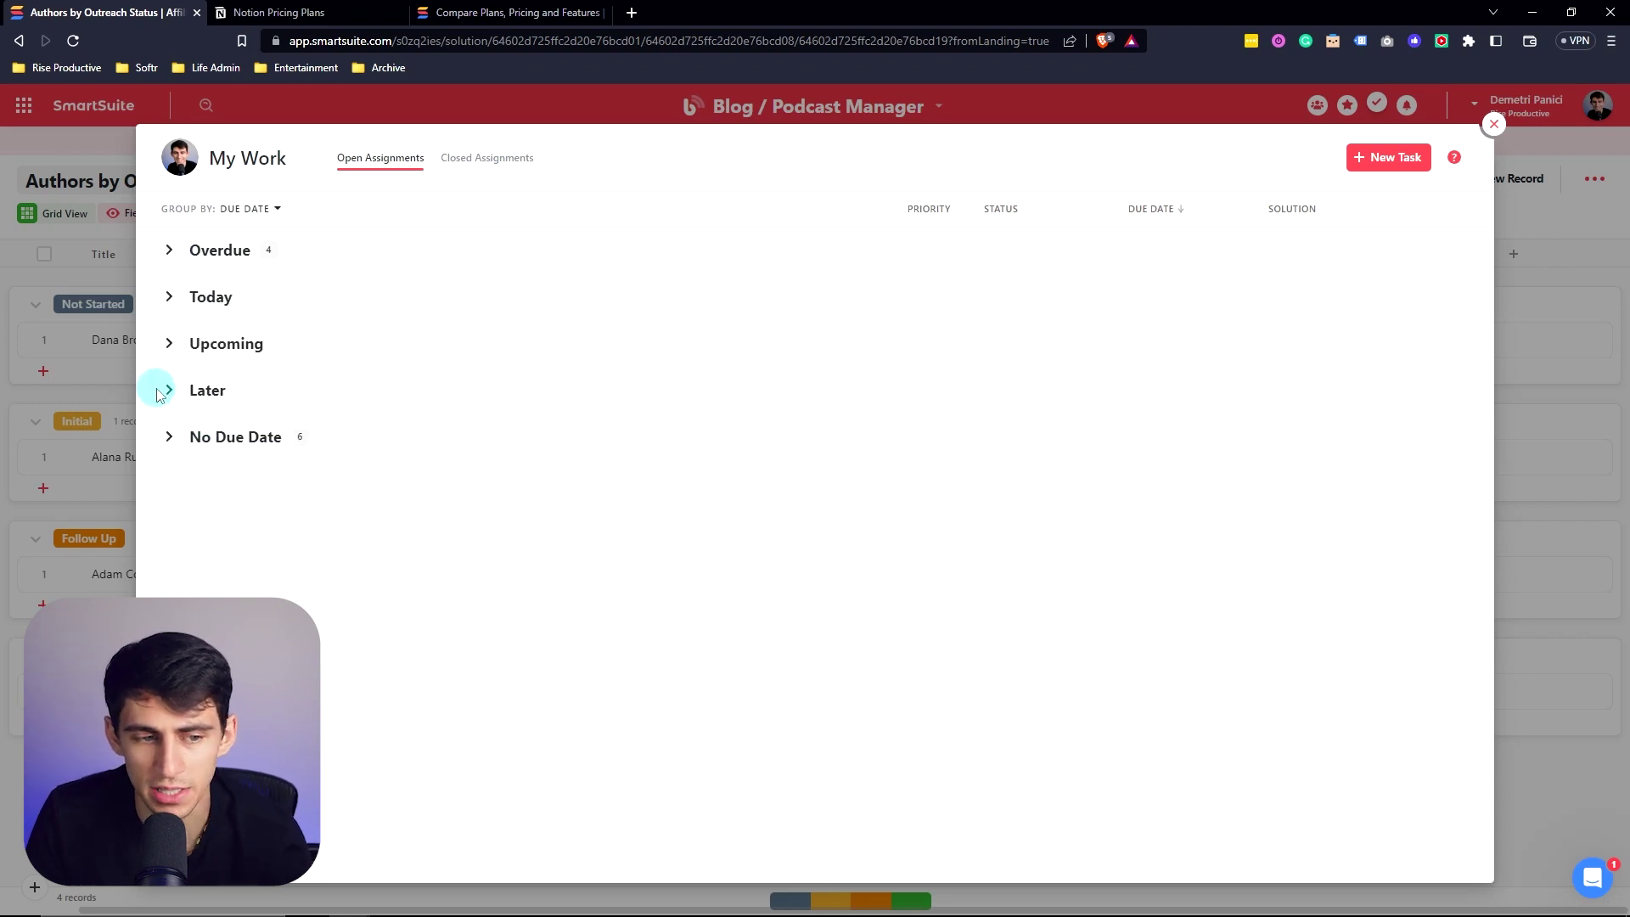
click(247, 209)
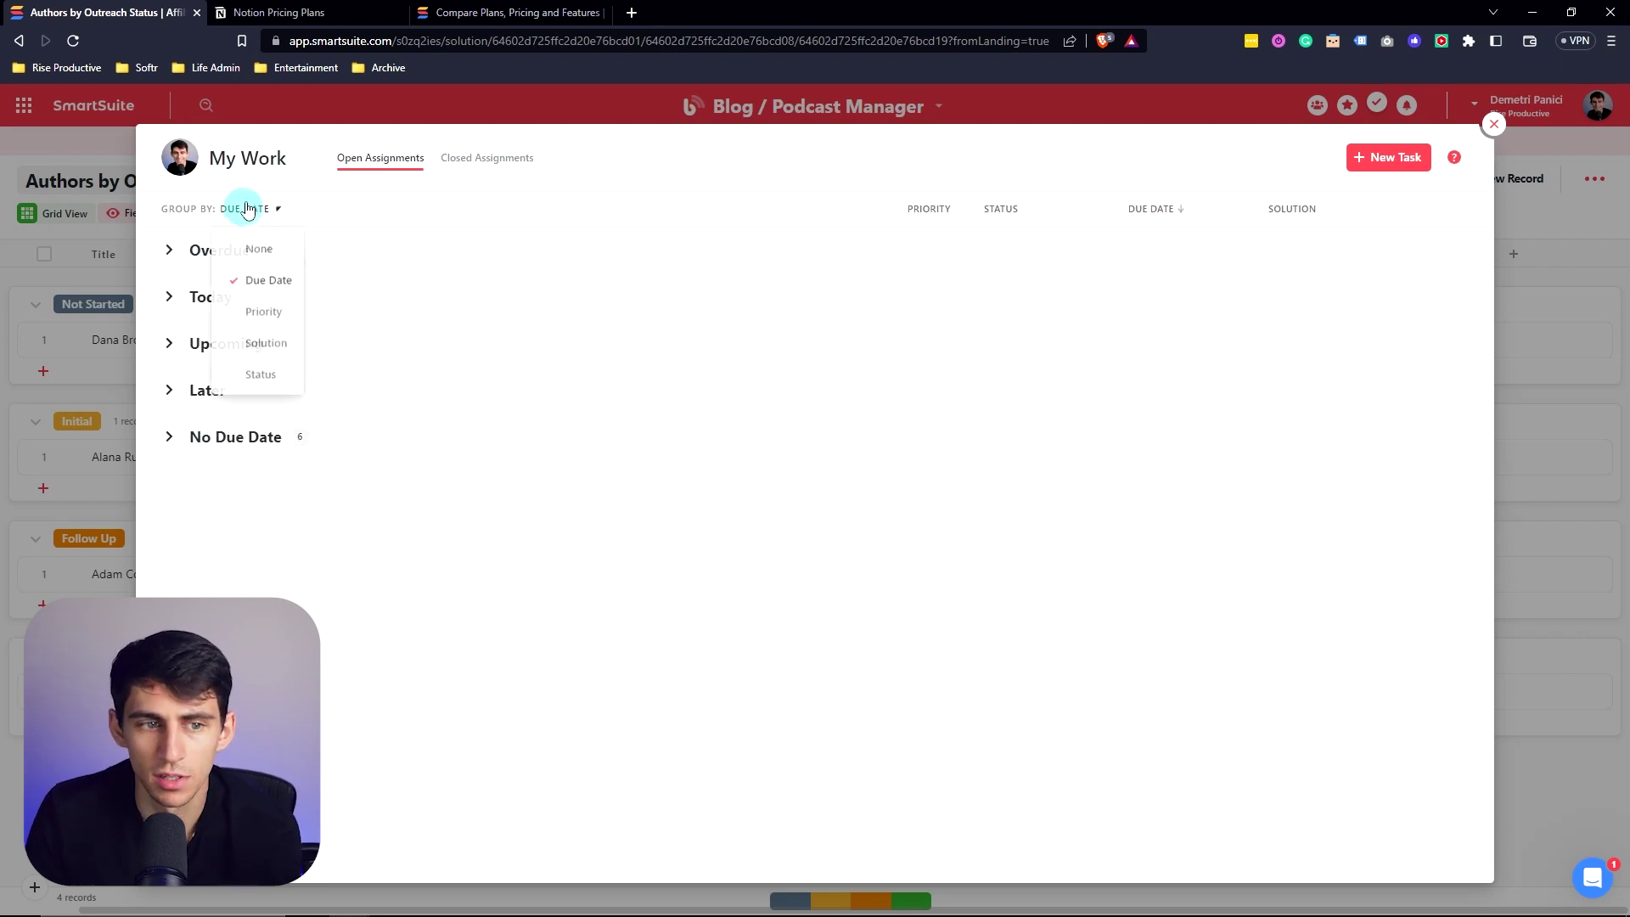
click(257, 311)
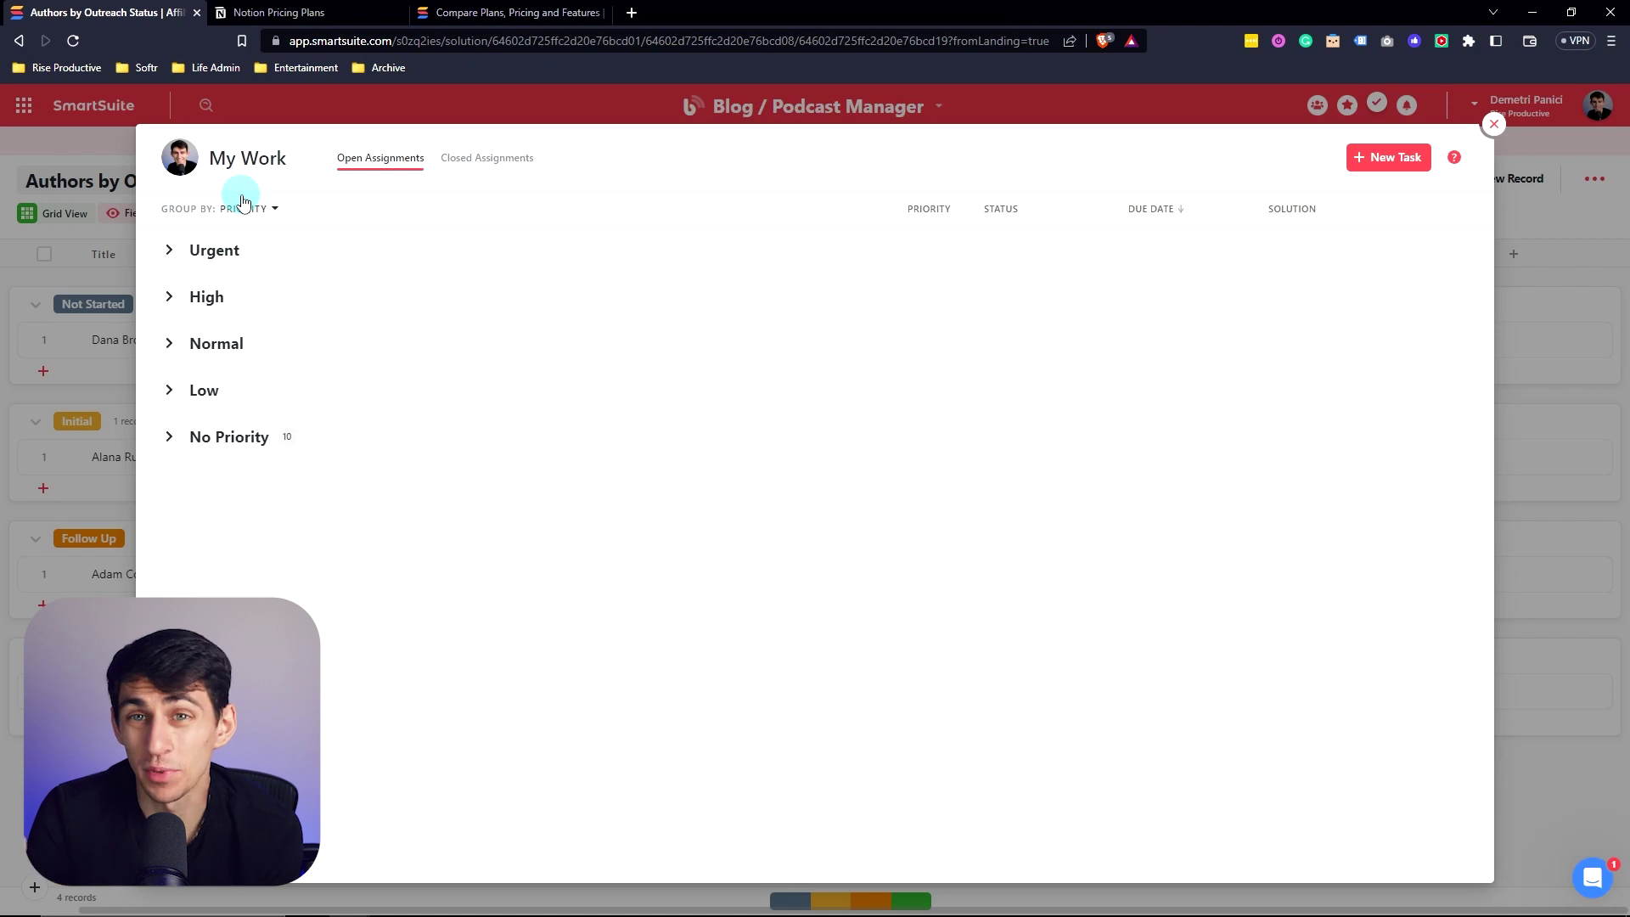
click(1493, 124)
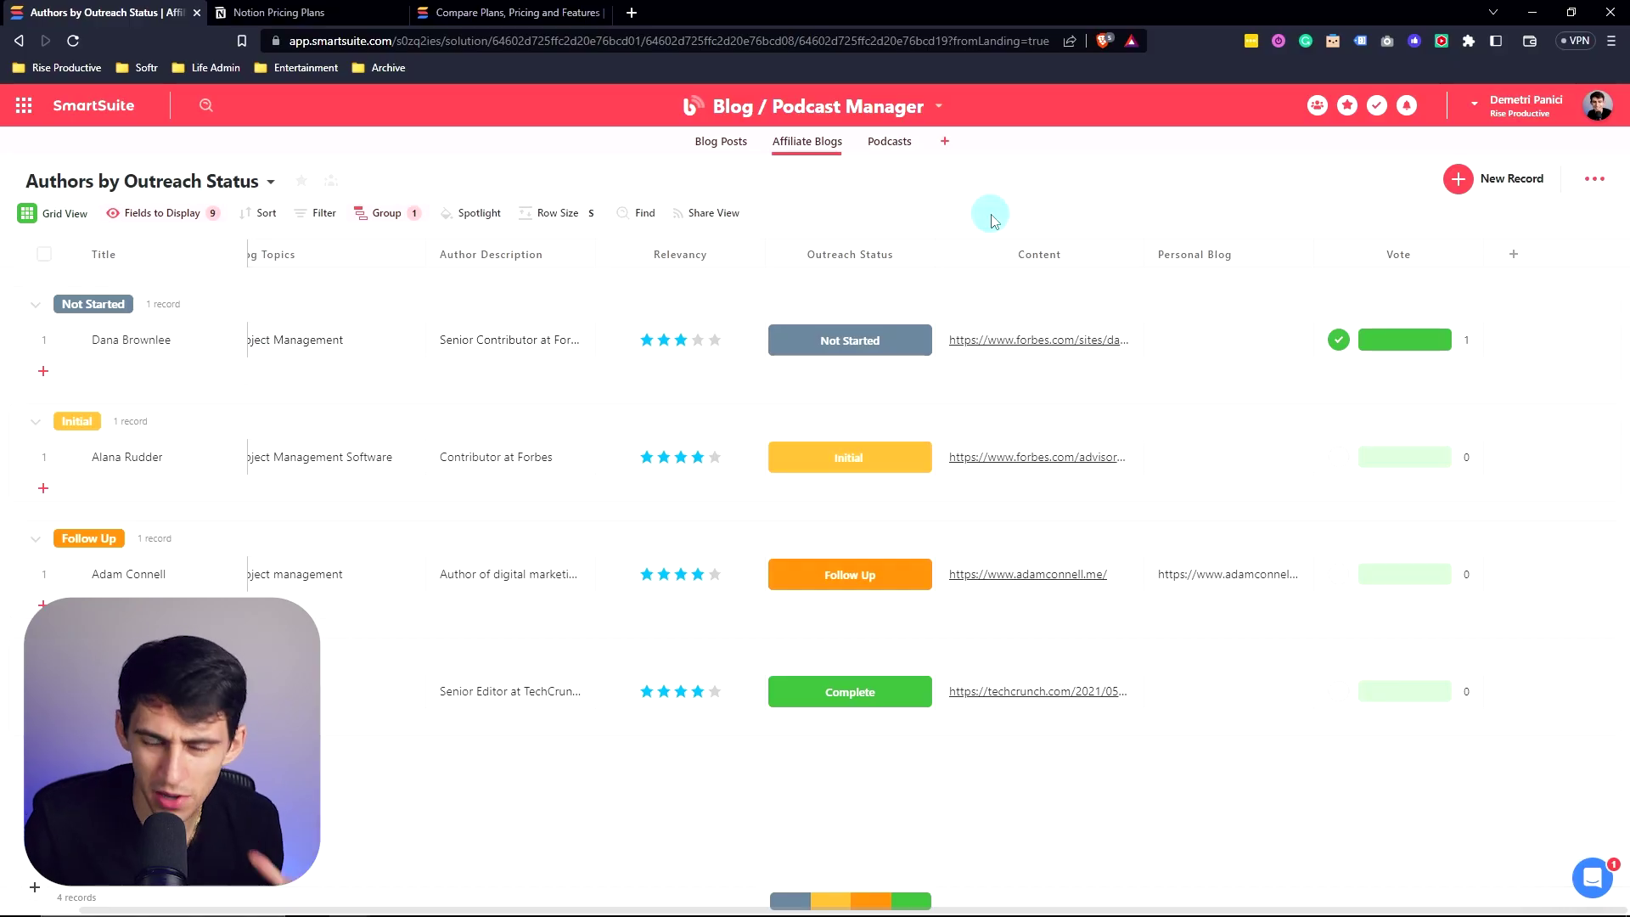
click(50, 105)
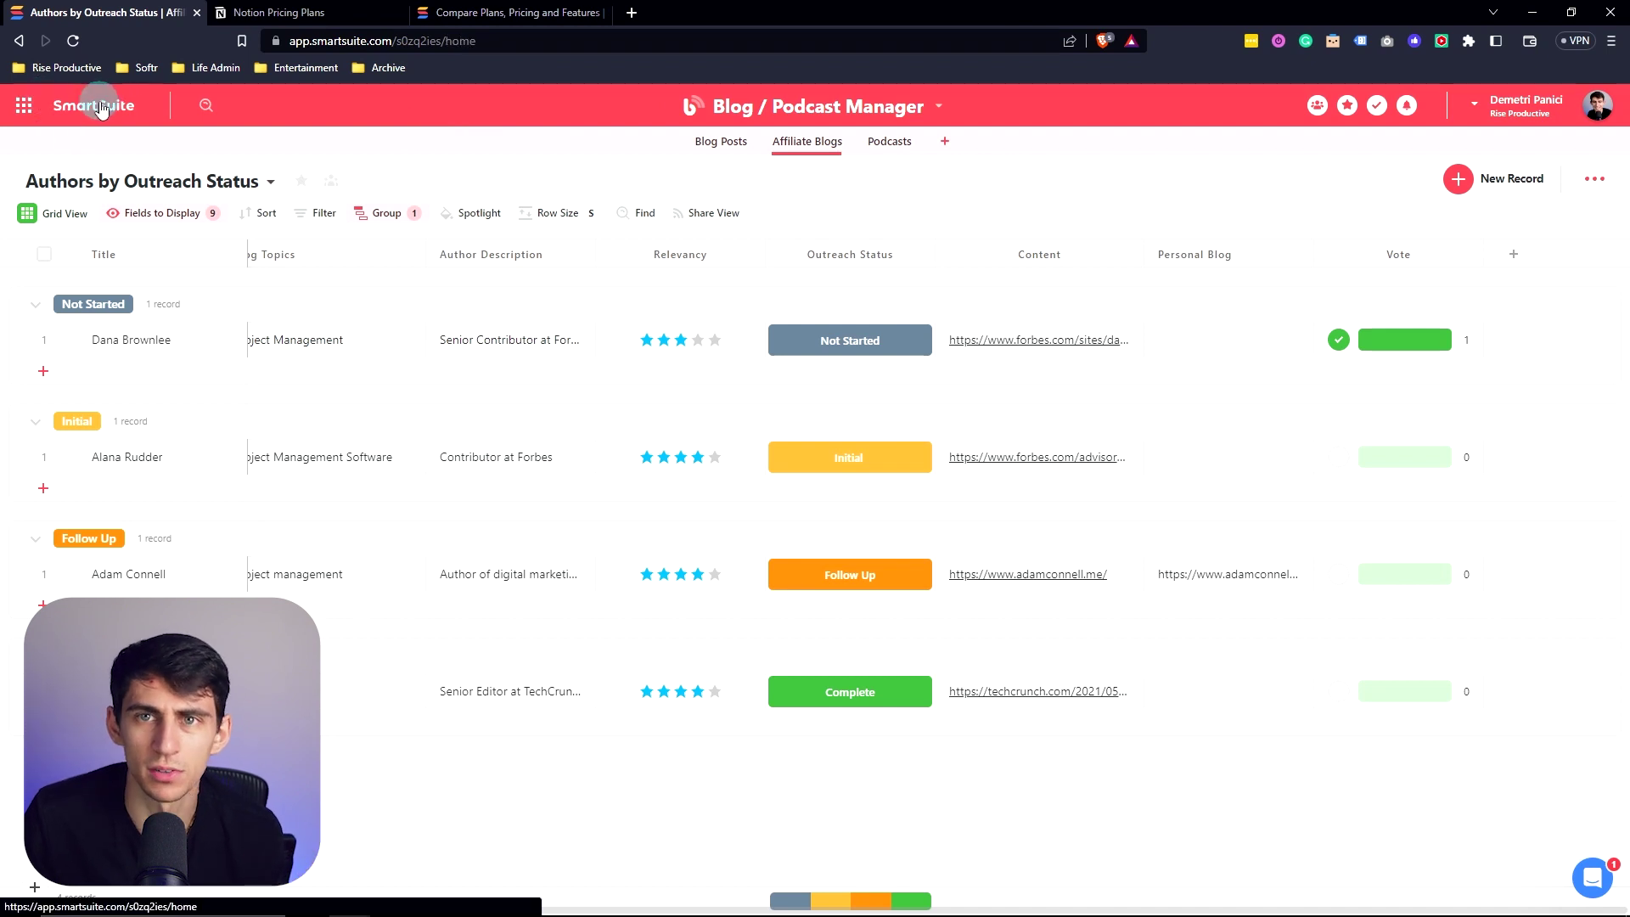
scroll(758, 315, down, 1)
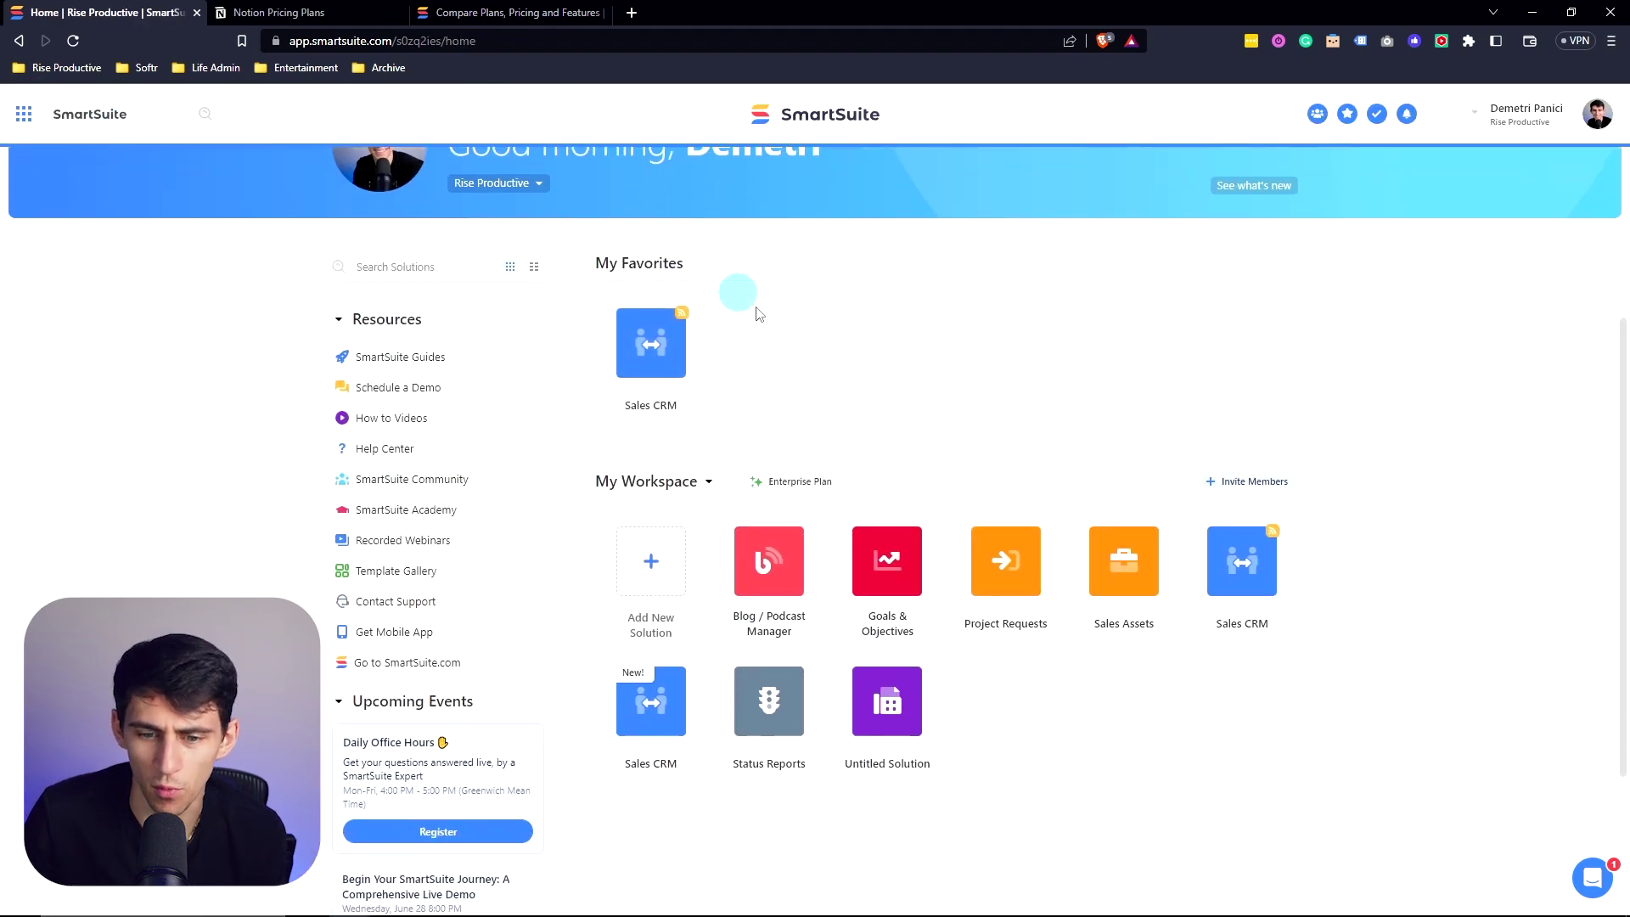
click(878, 584)
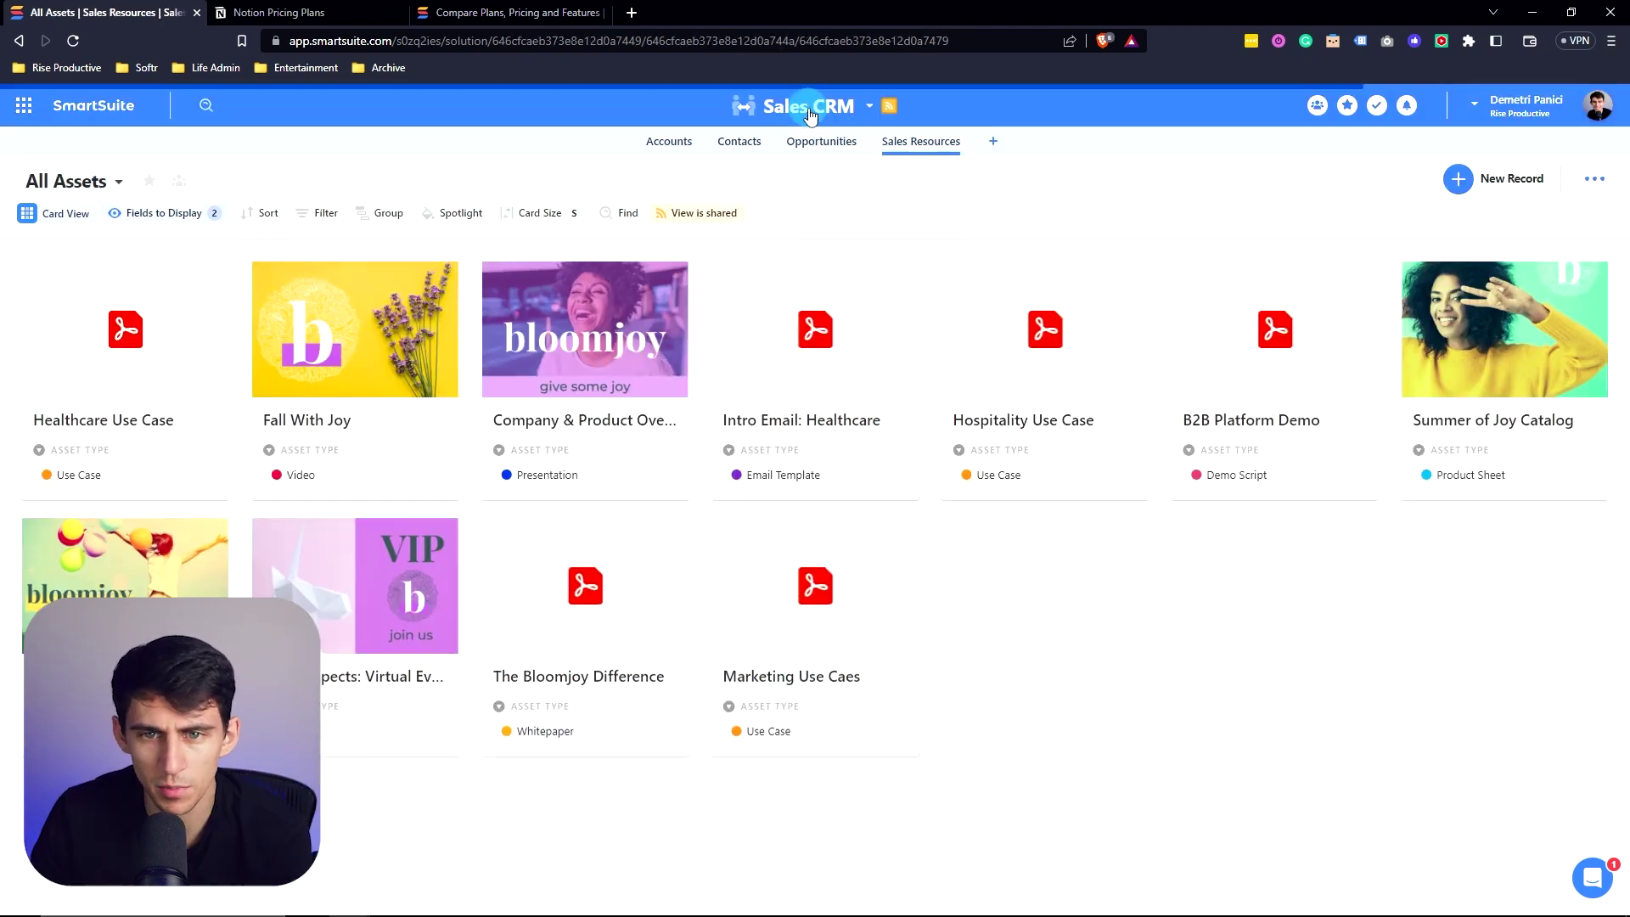
click(810, 117)
click(681, 140)
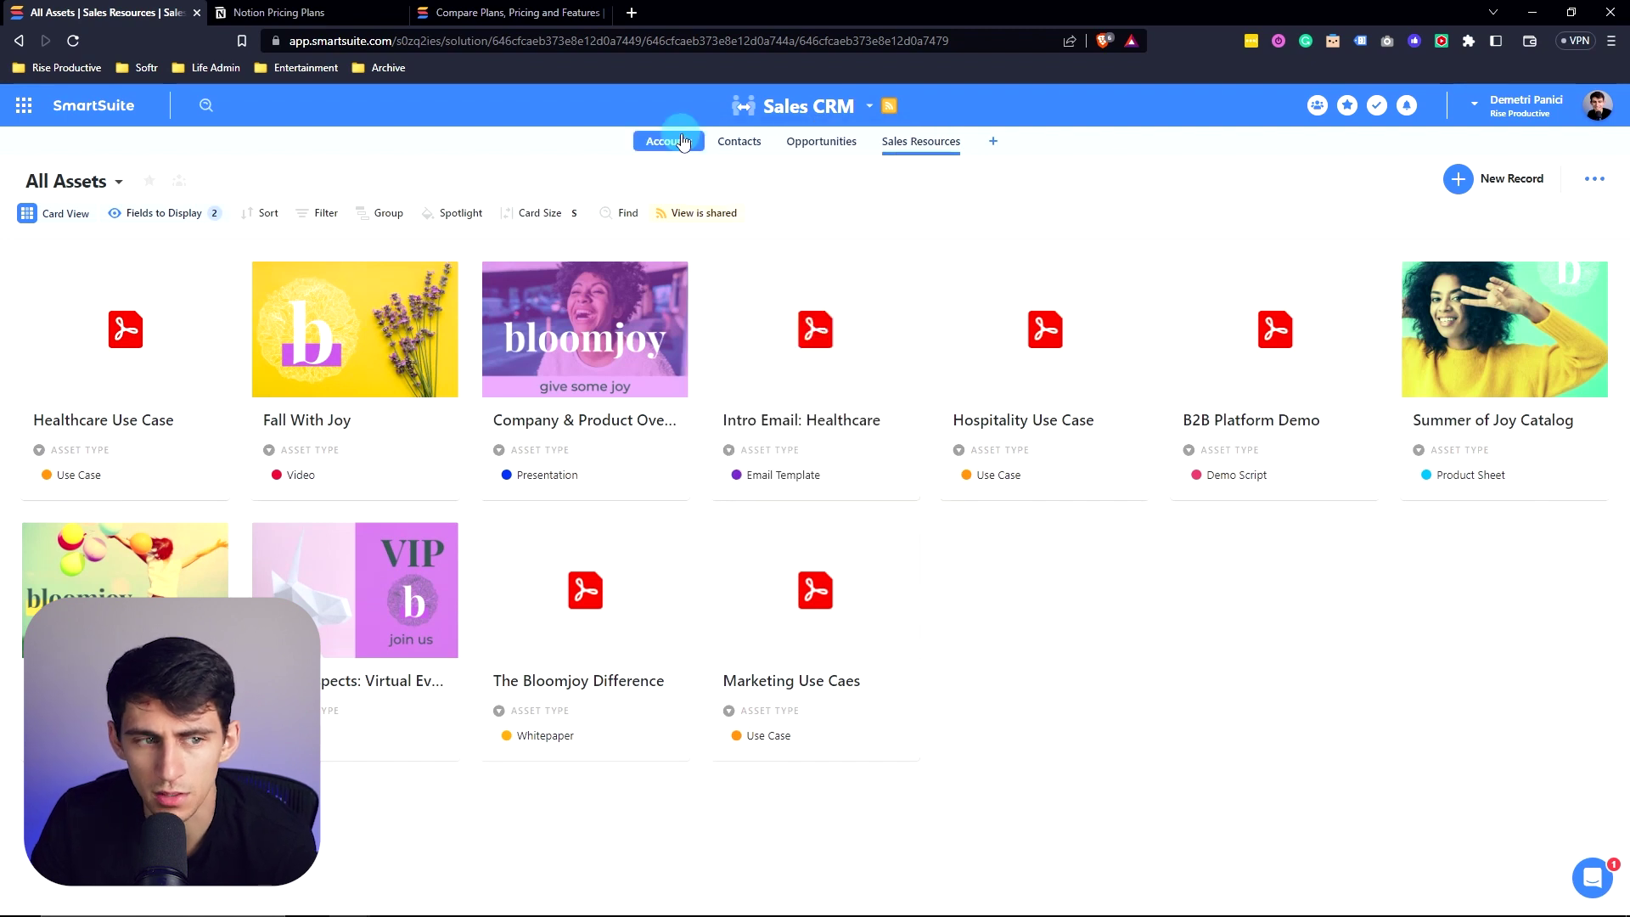
click(59, 278)
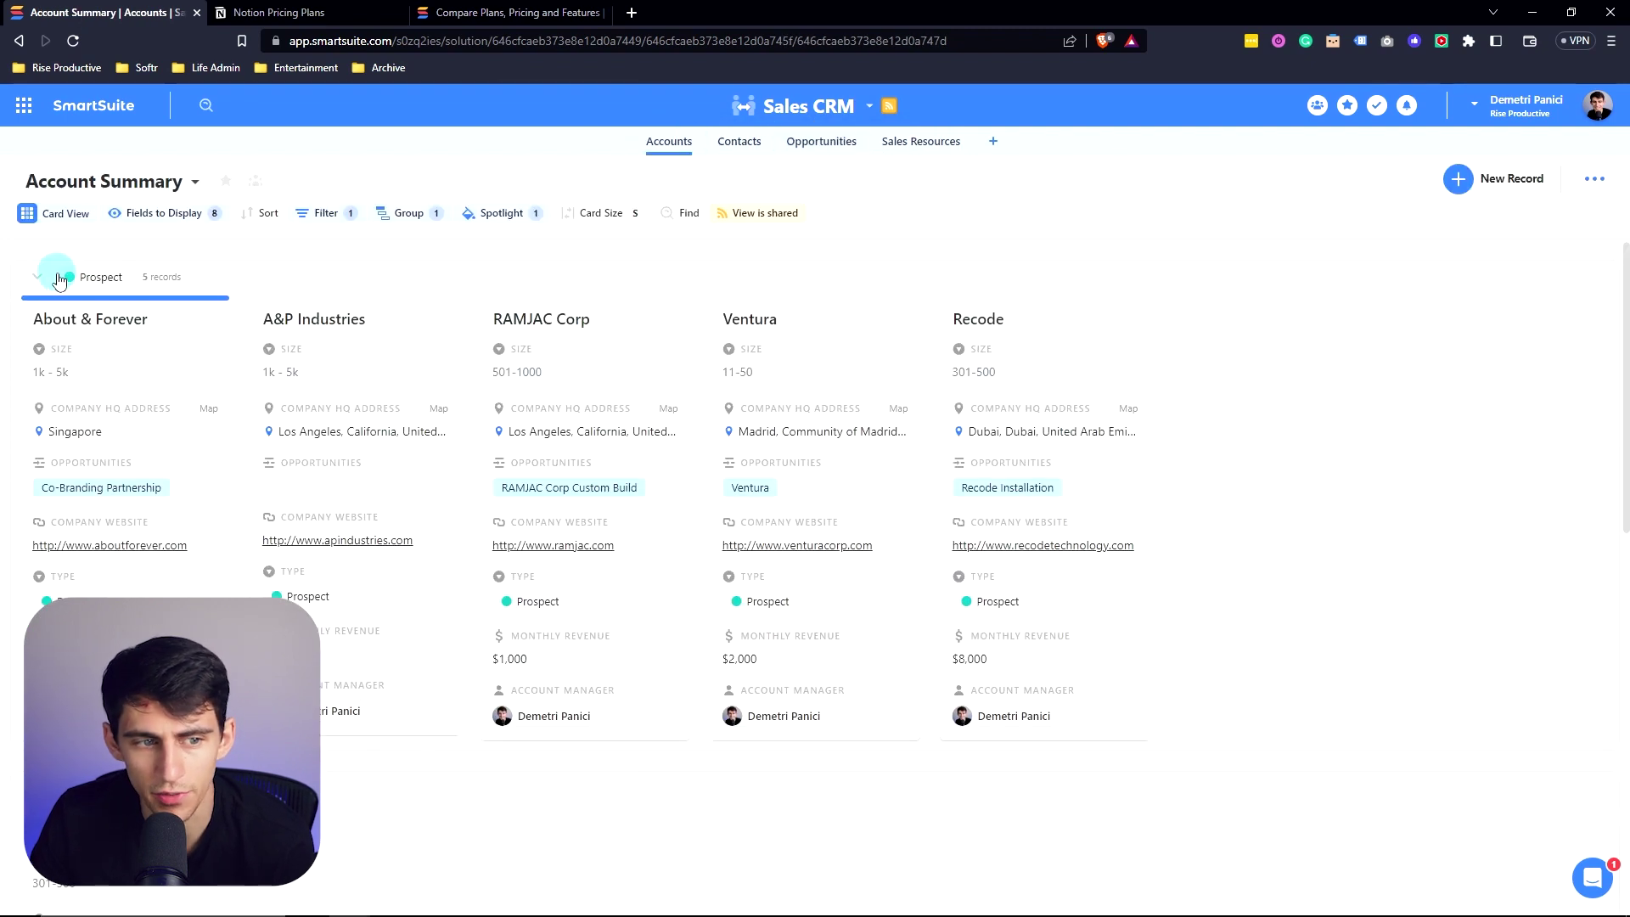
click(46, 182)
click(95, 389)
click(896, 293)
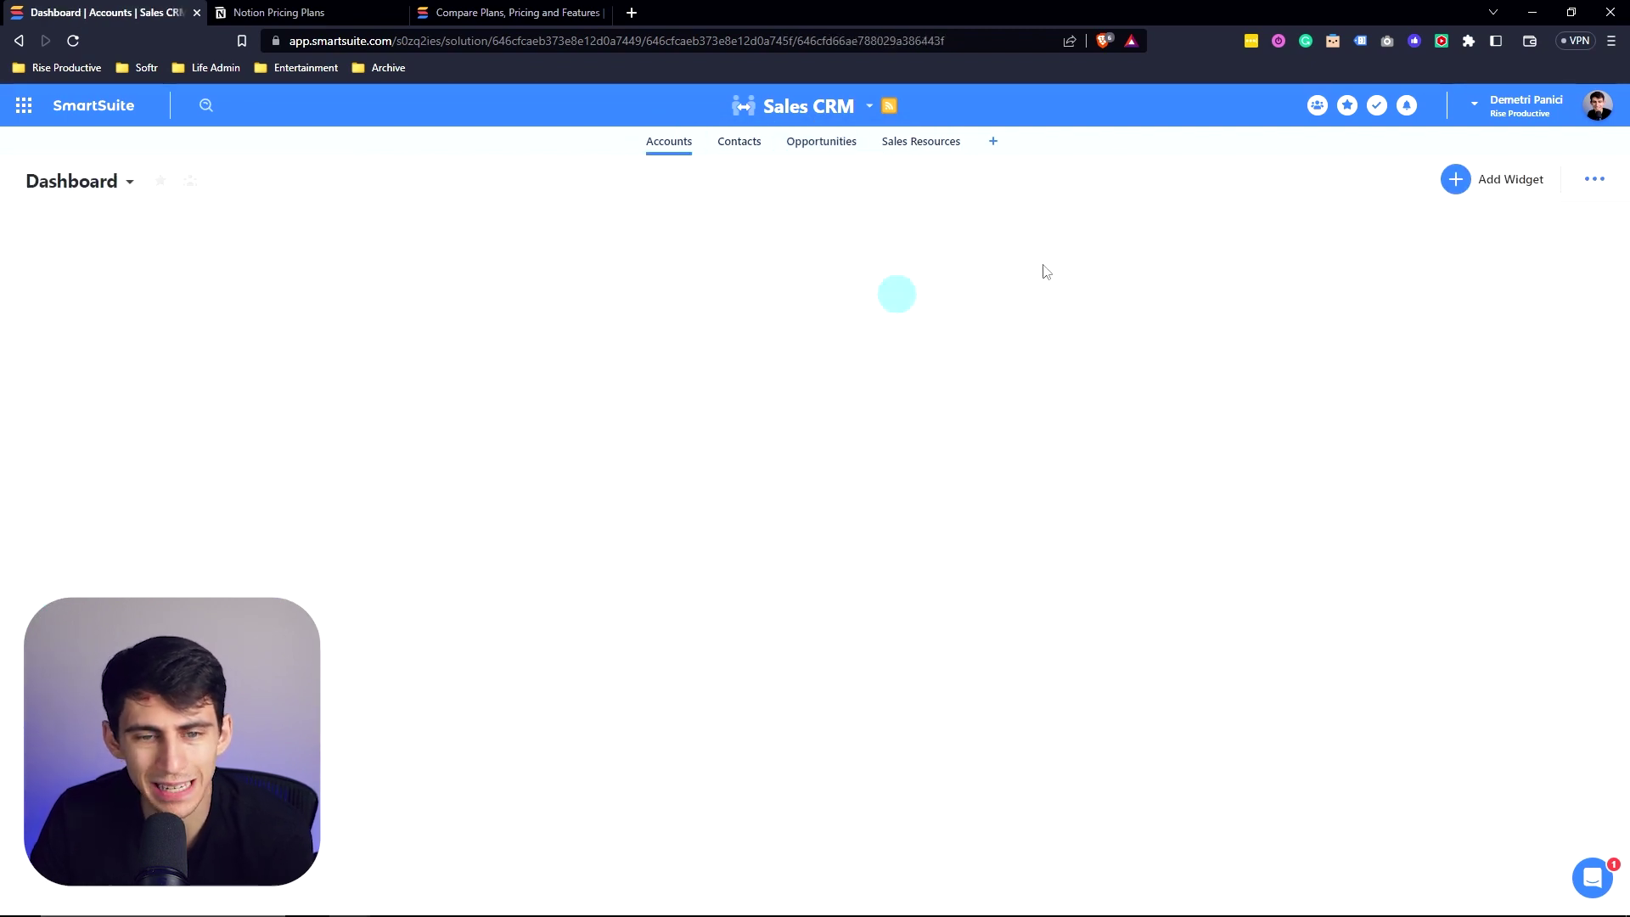
click(1129, 243)
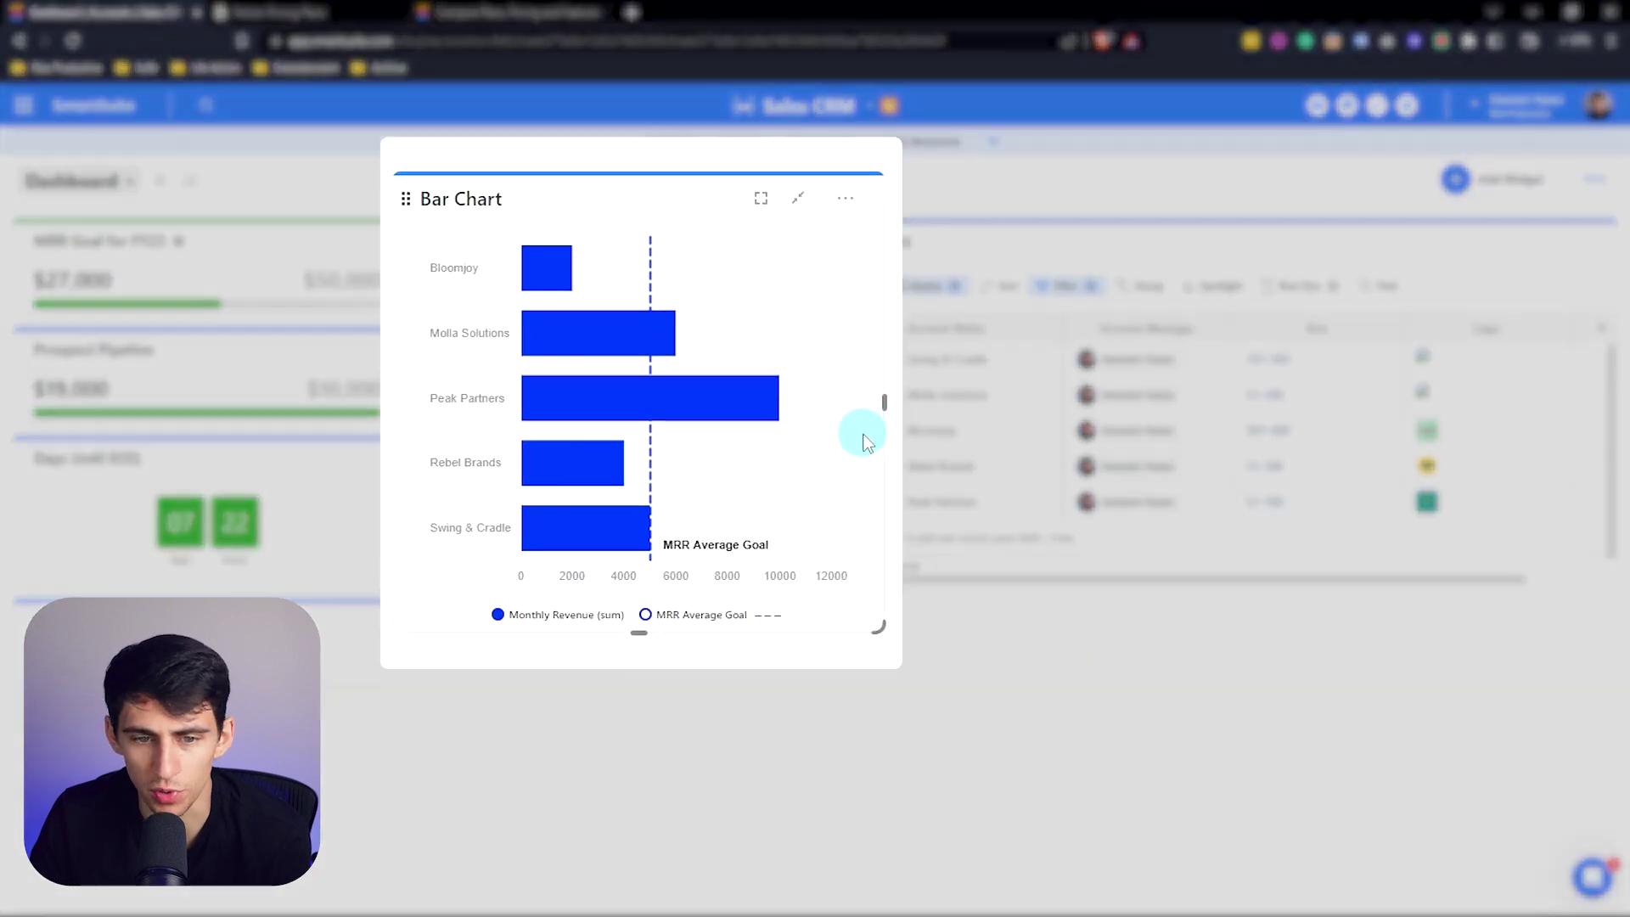
mouse_move(547, 439)
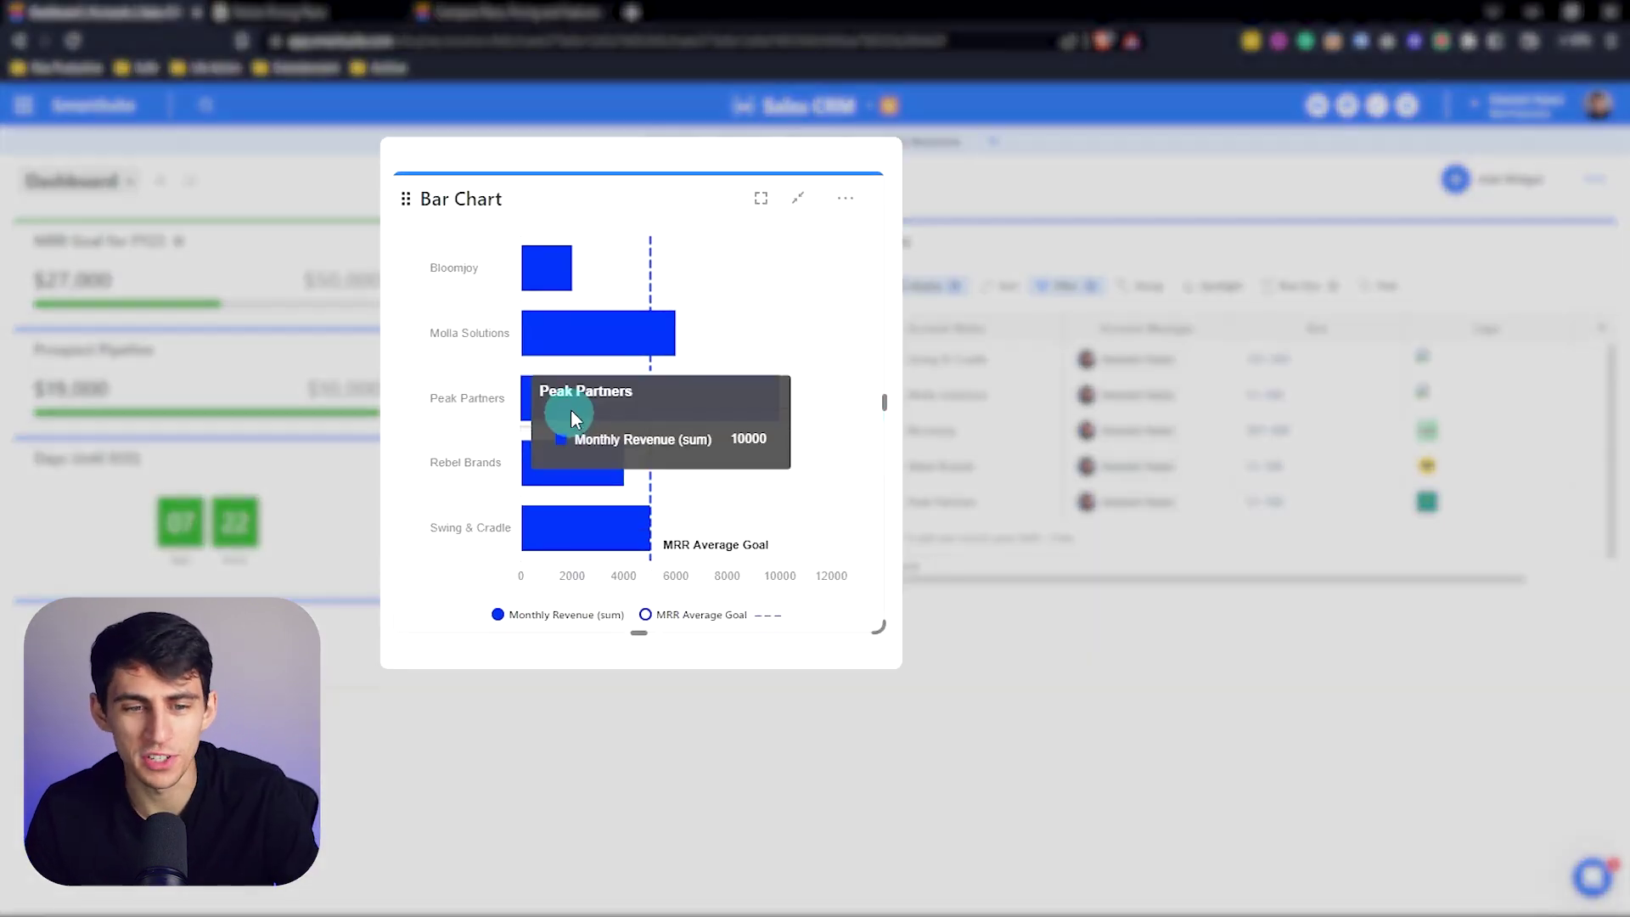
click(930, 240)
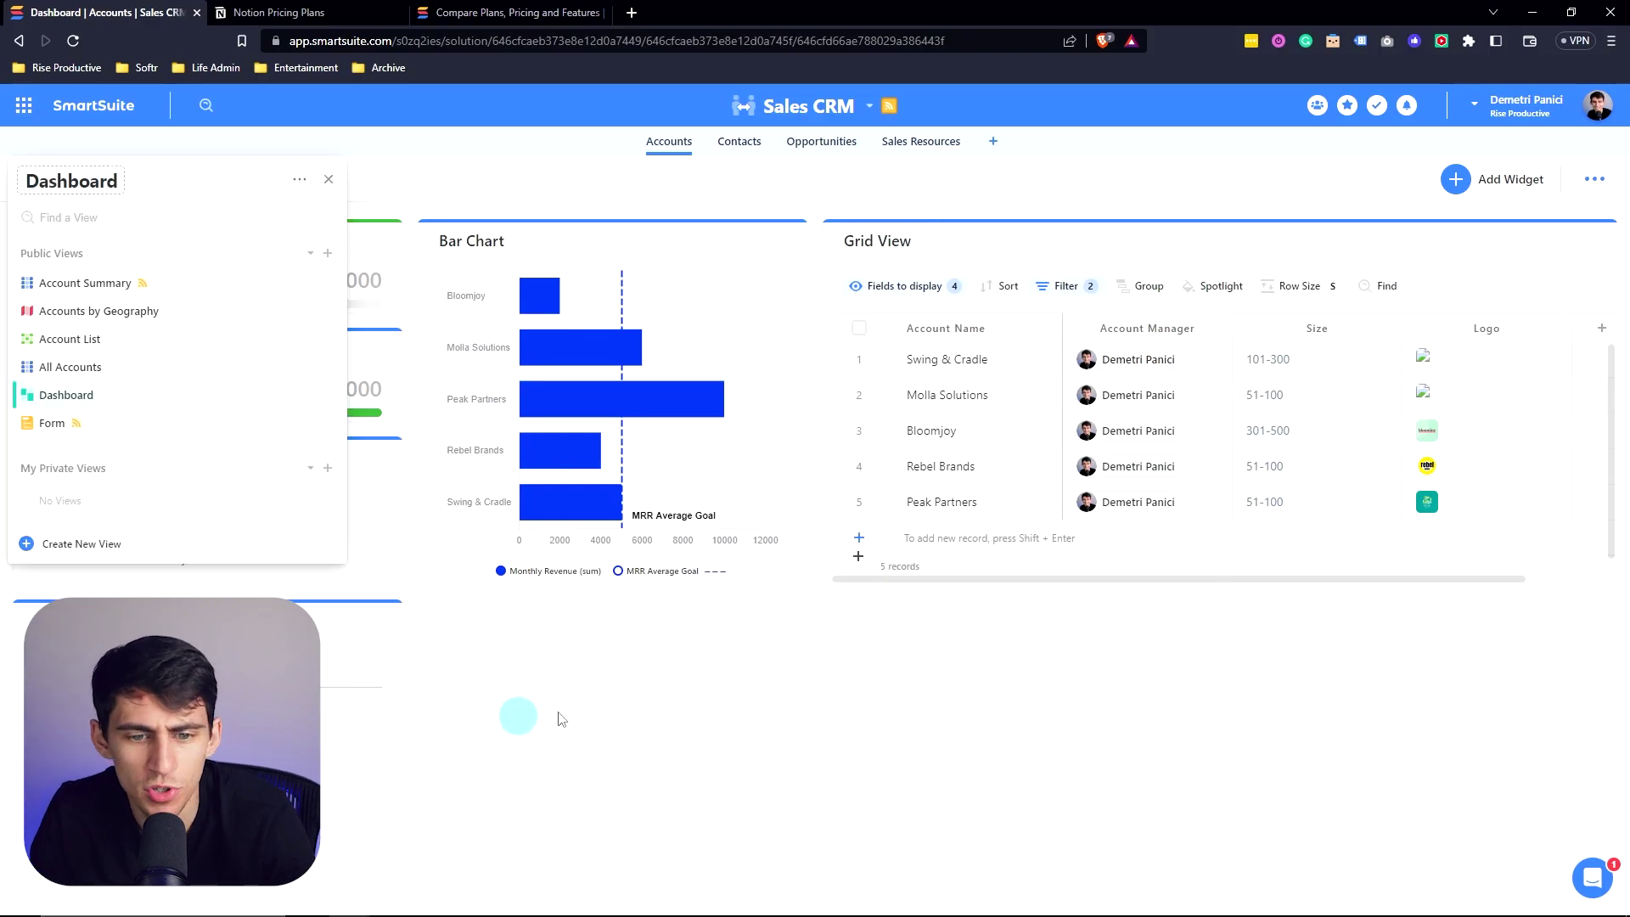
click(901, 495)
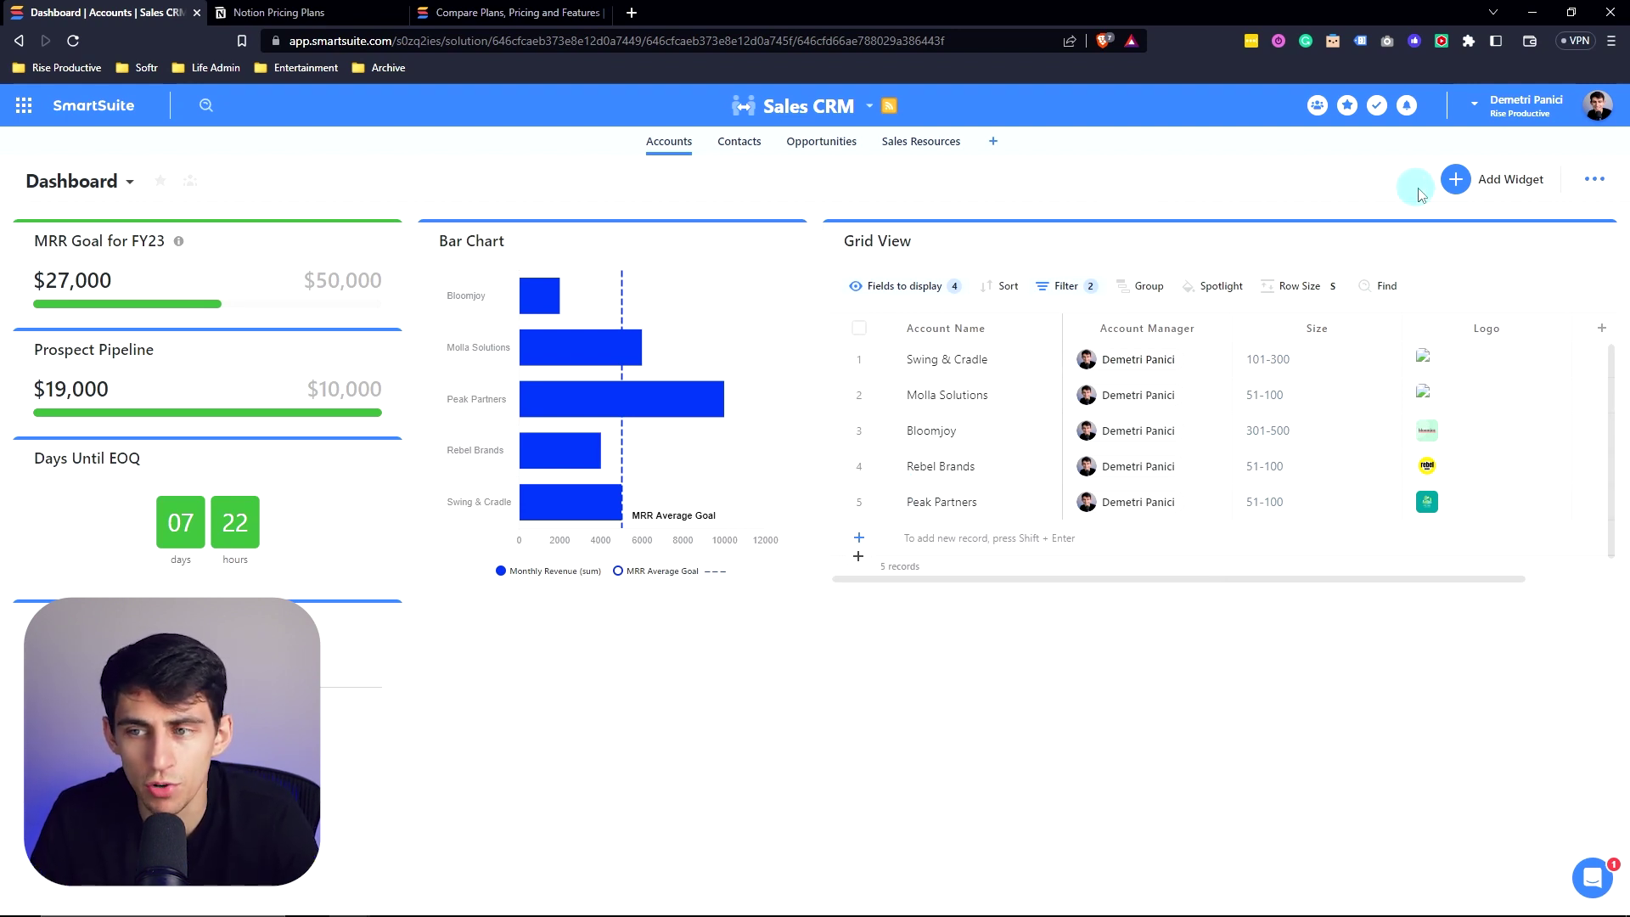
click(1315, 105)
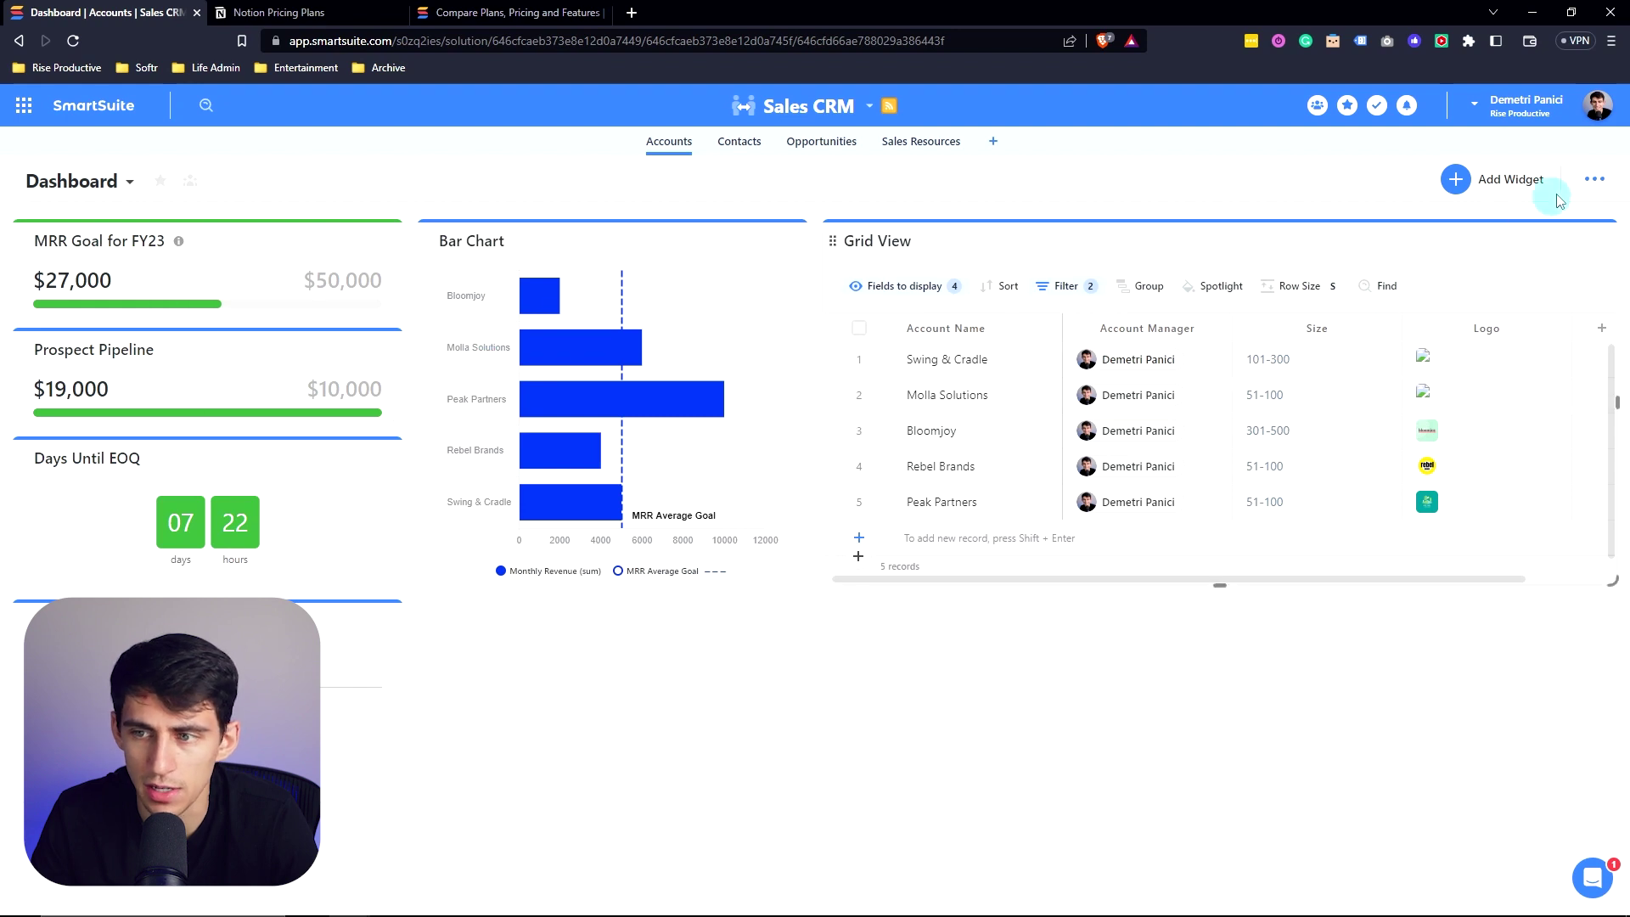
click(1485, 177)
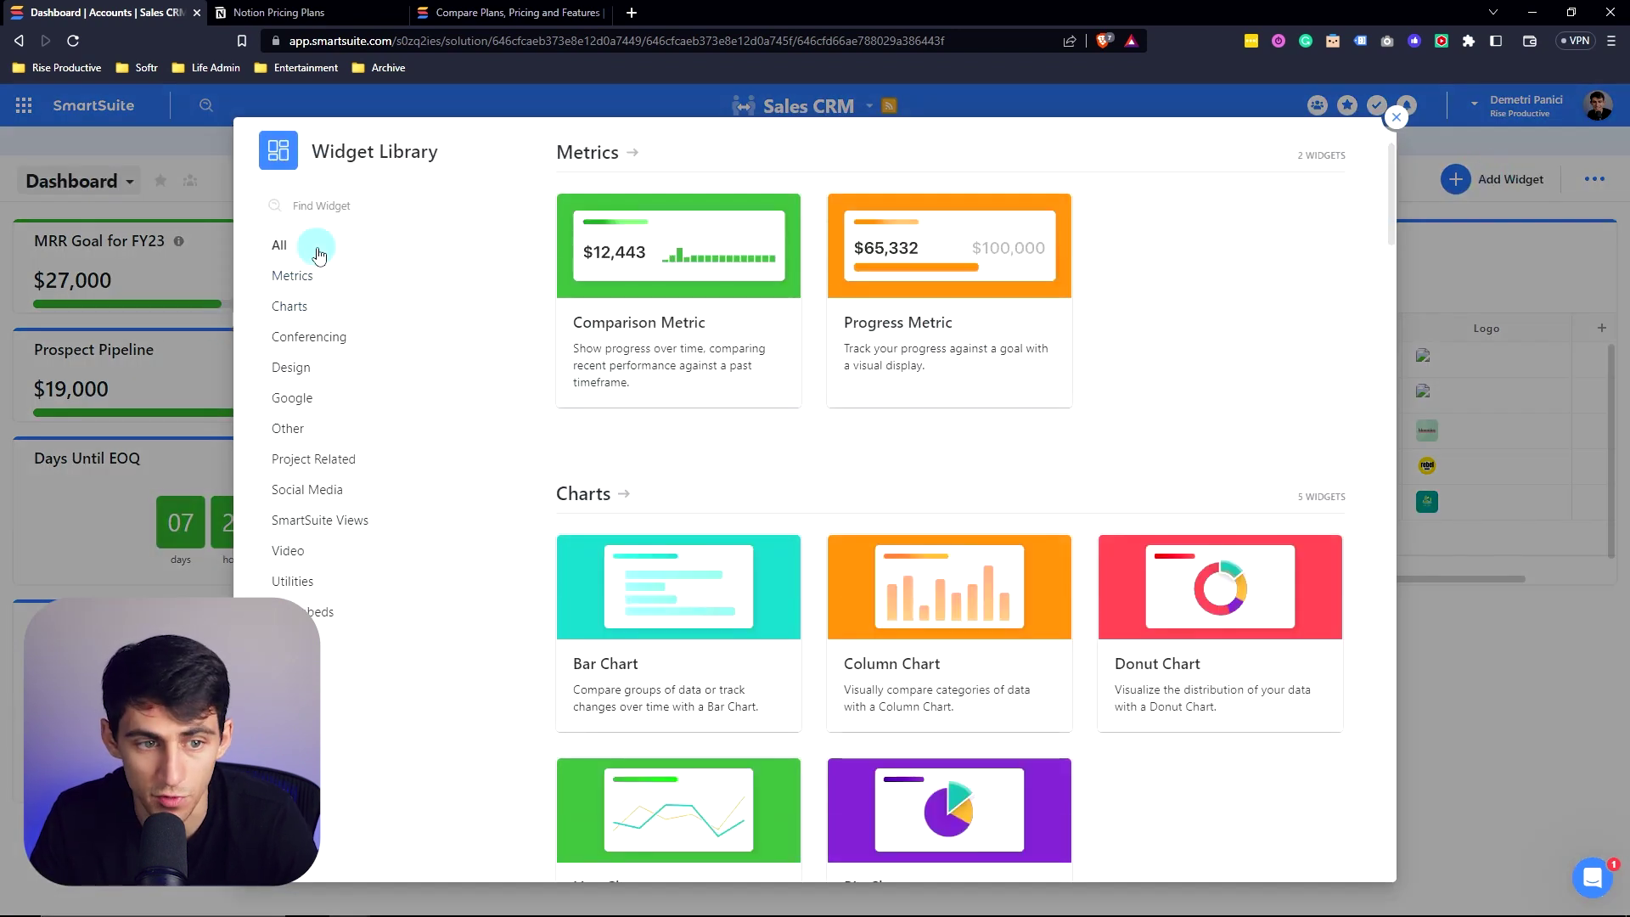
Step: Filter widgets by Metrics, Charts and Conferencing, then try and dismiss a Google Meet widget
click(291, 275)
click(301, 306)
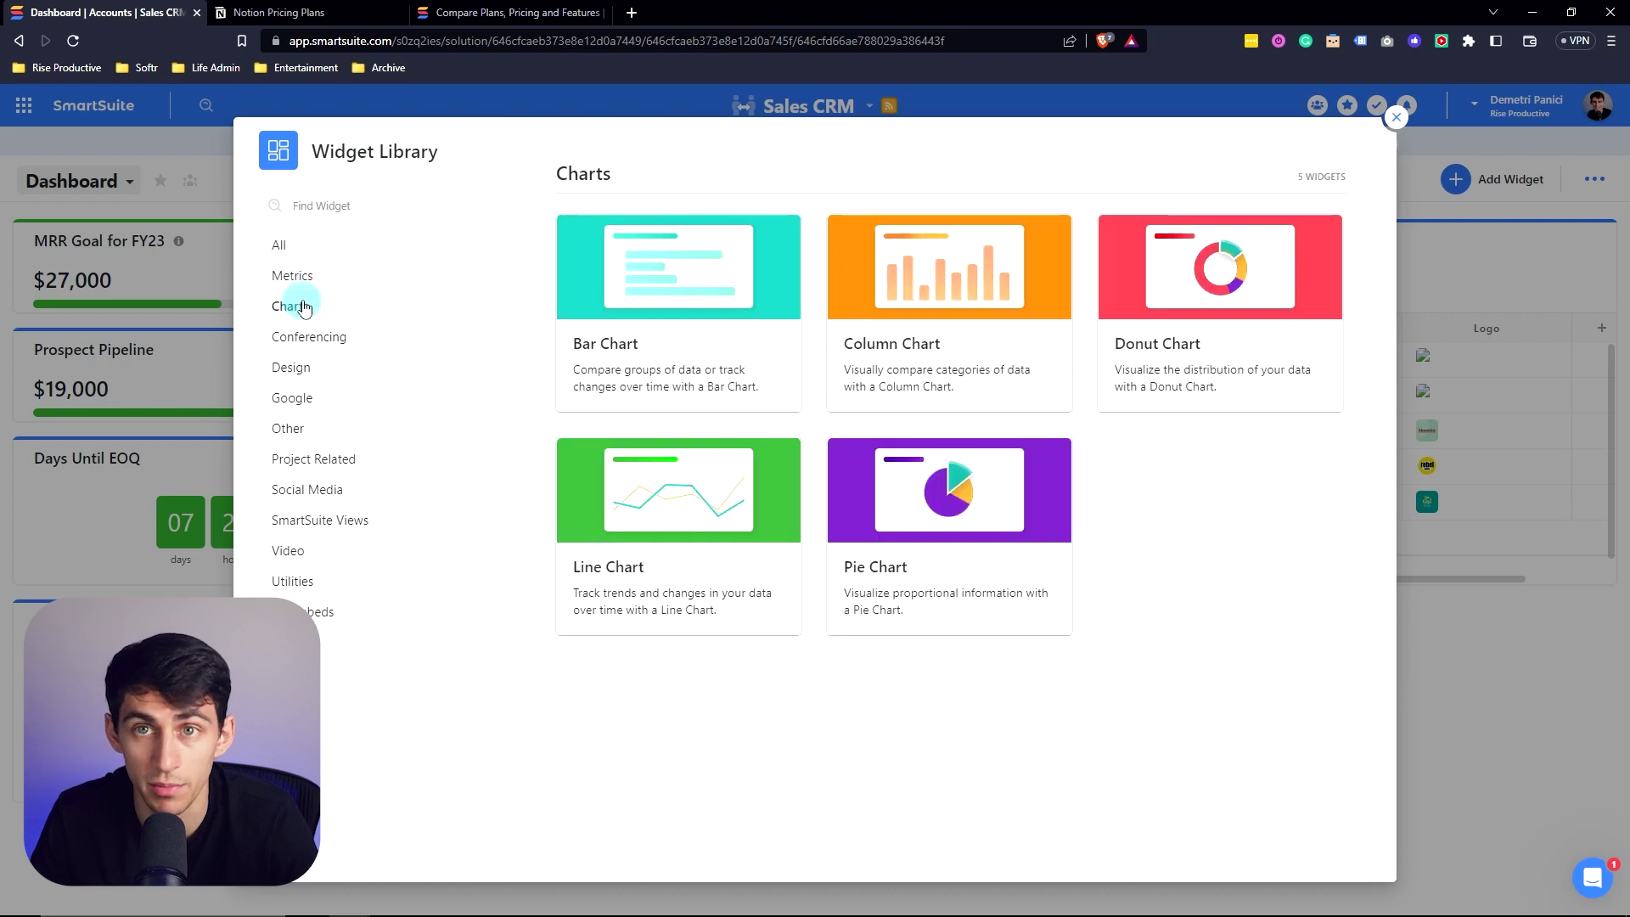
click(326, 346)
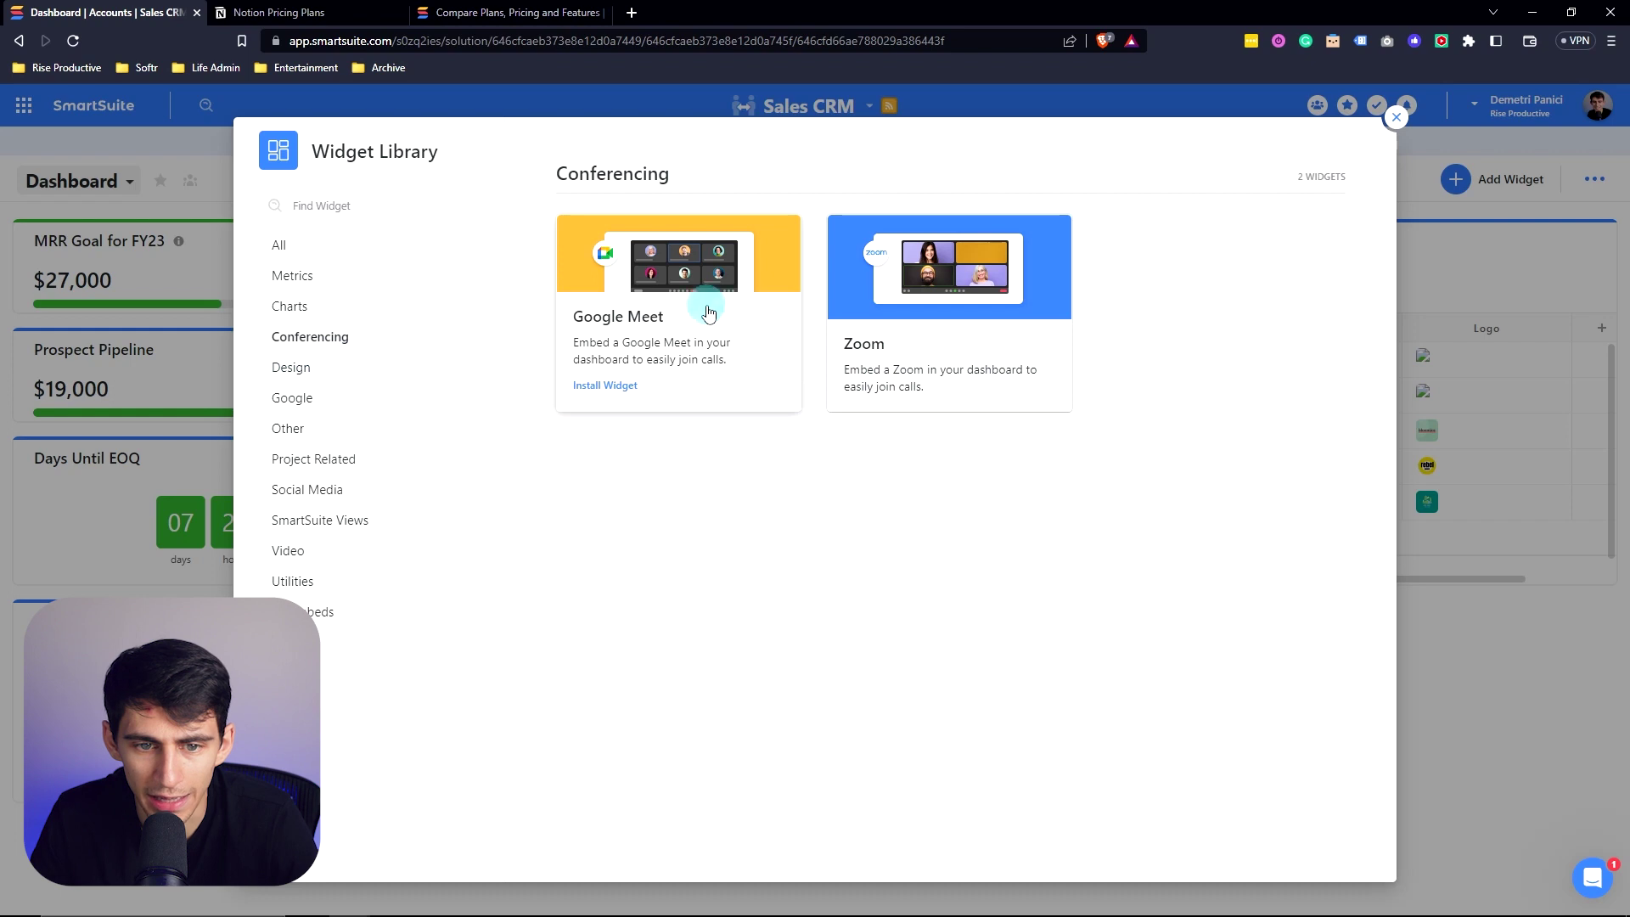
click(708, 306)
click(1527, 860)
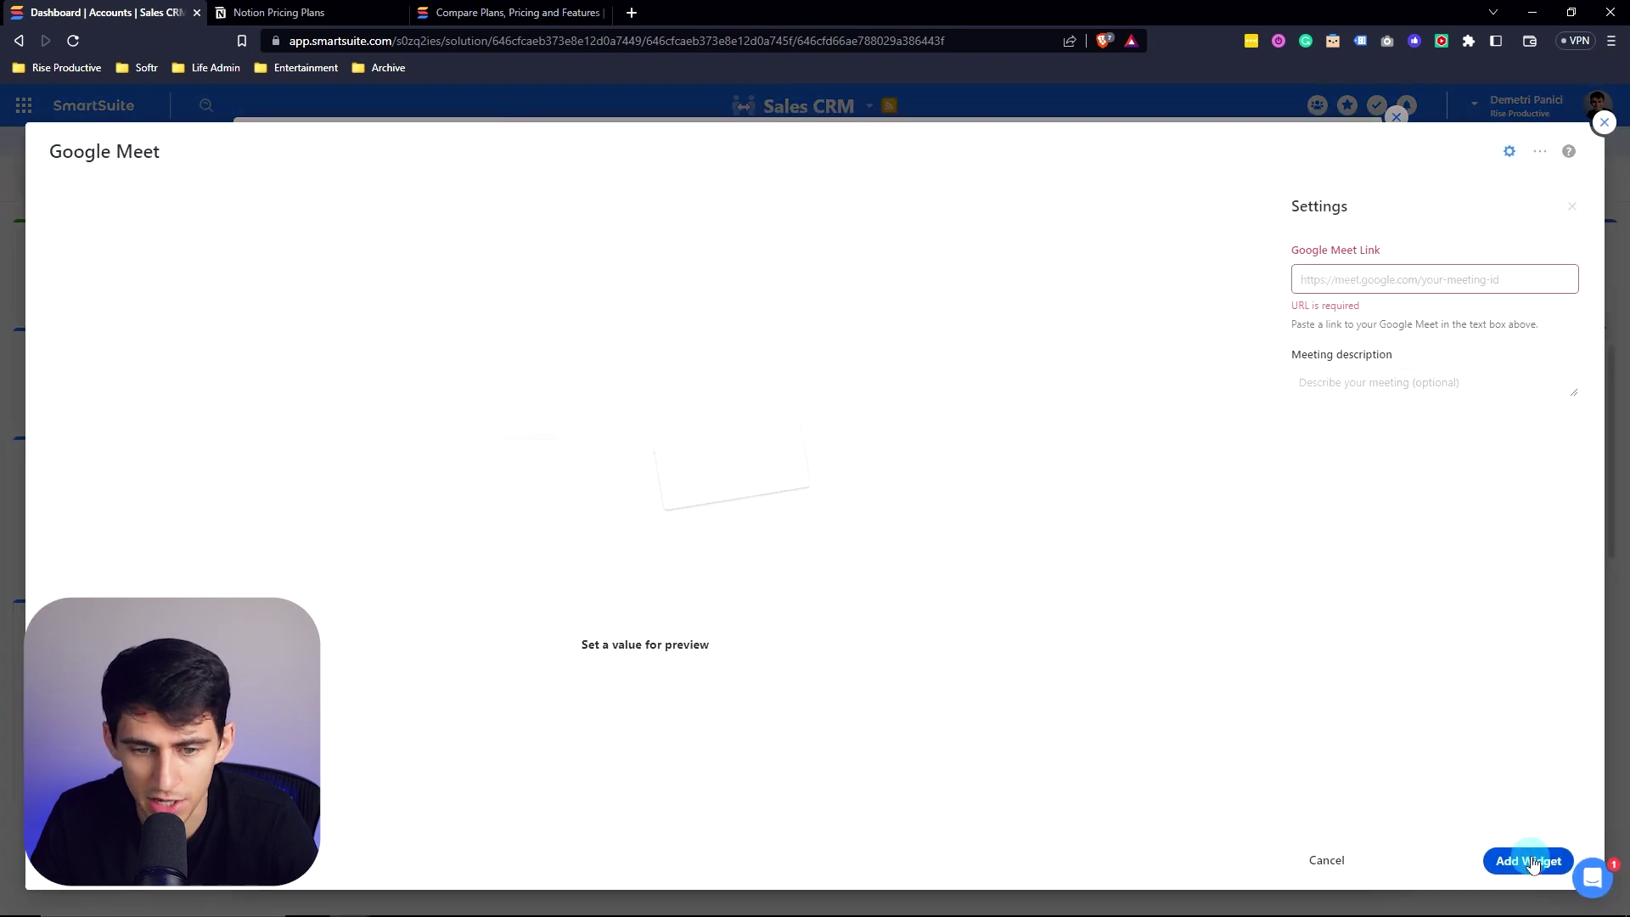
click(1326, 860)
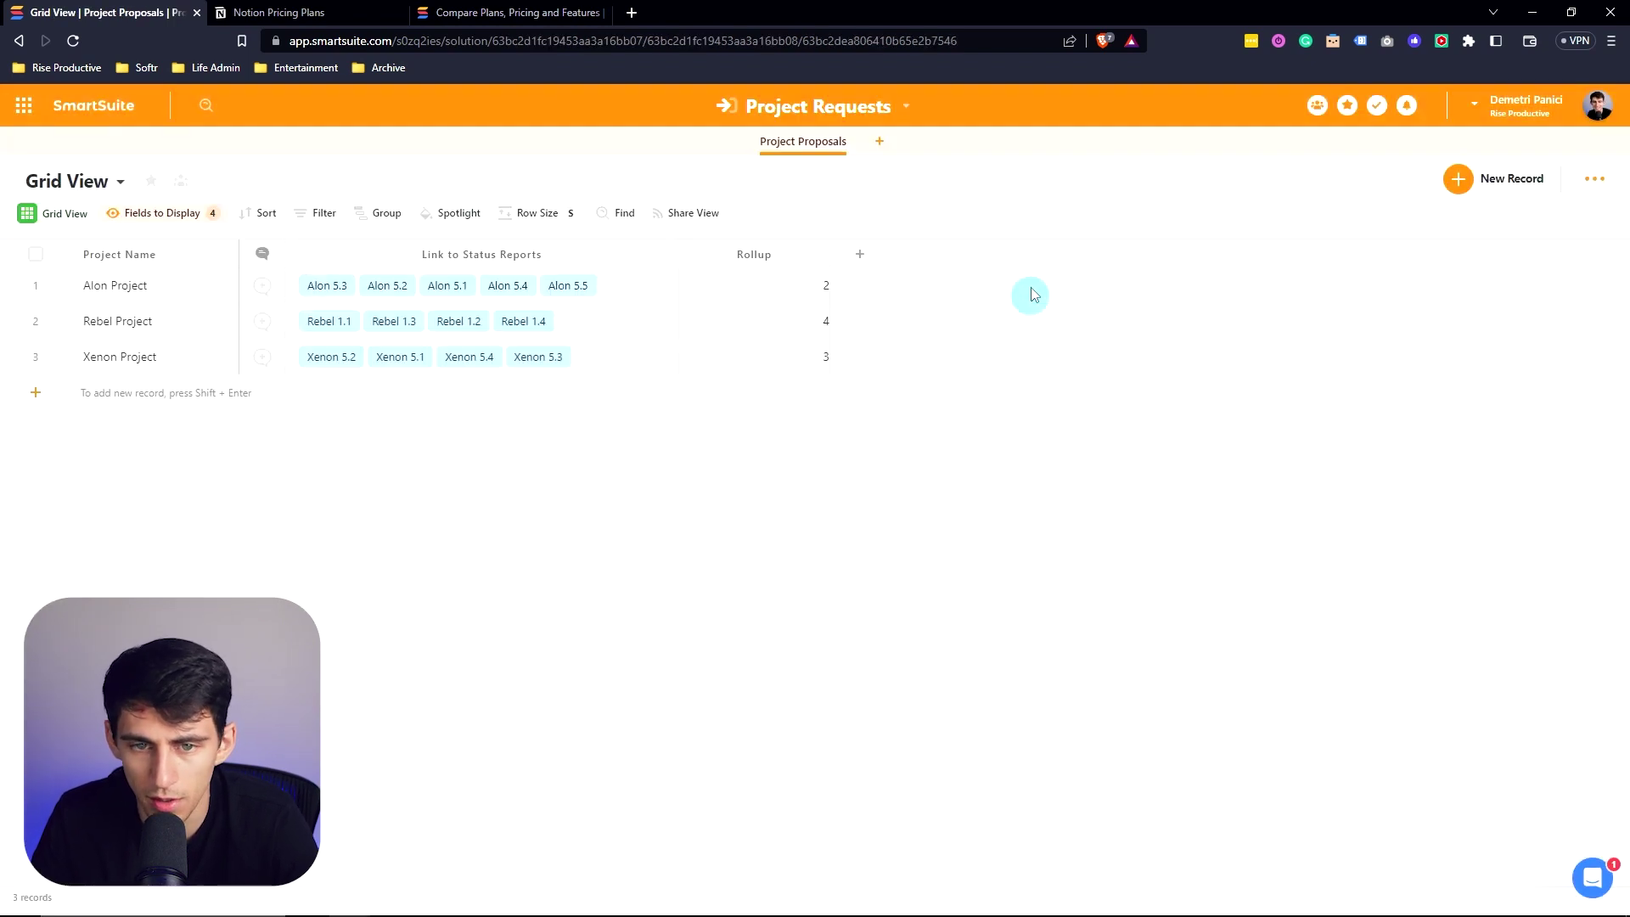
click(818, 106)
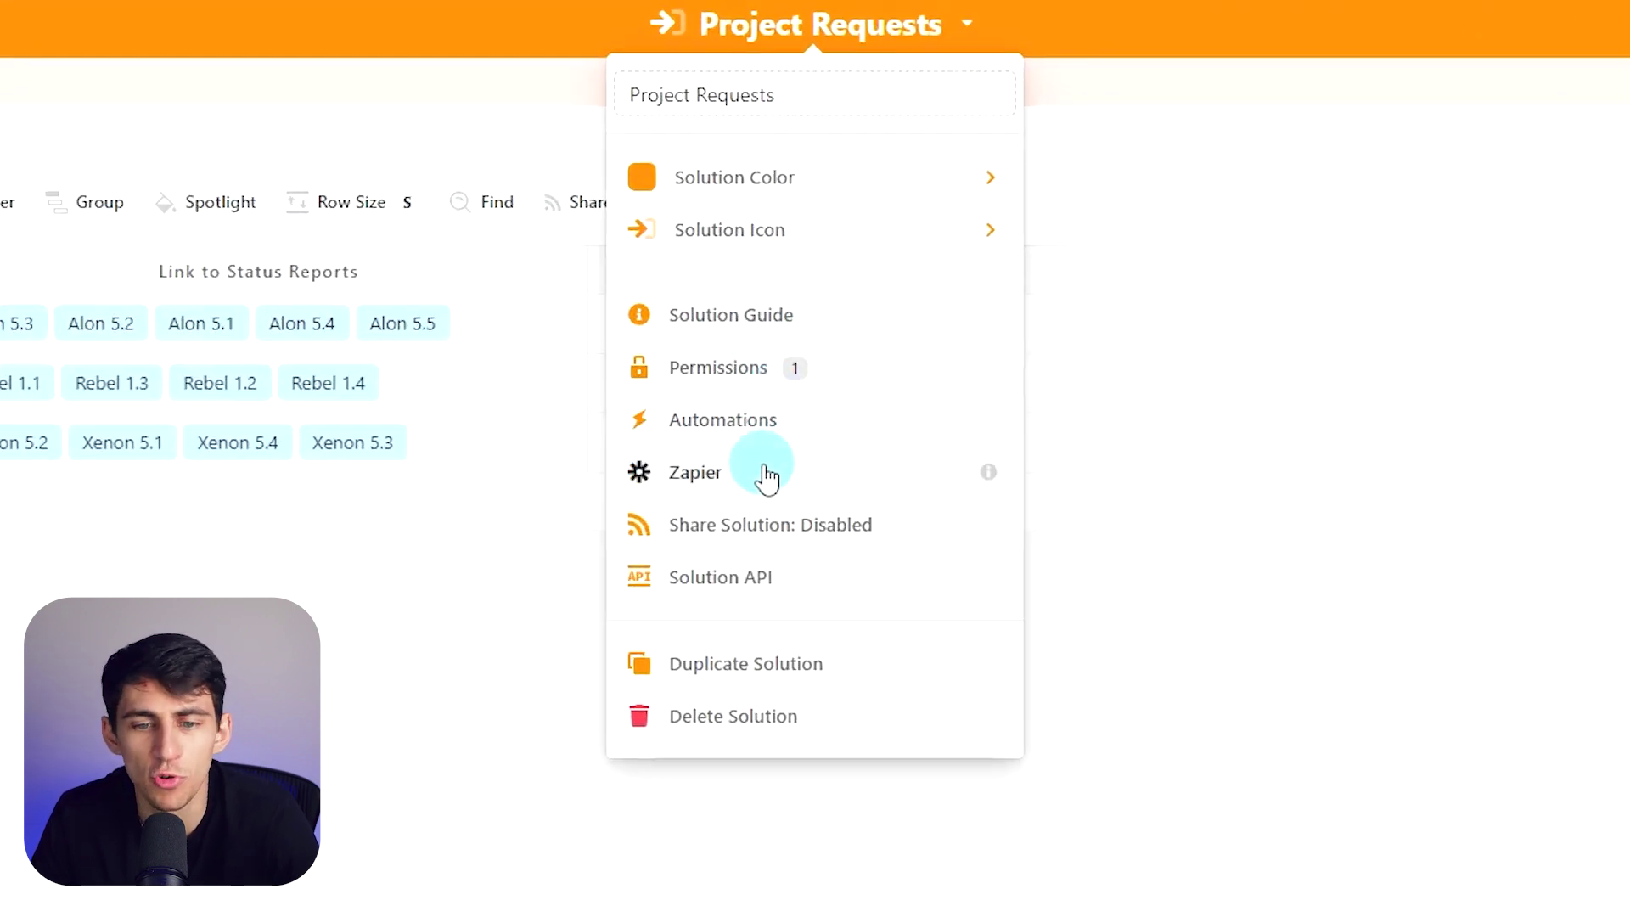
click(779, 421)
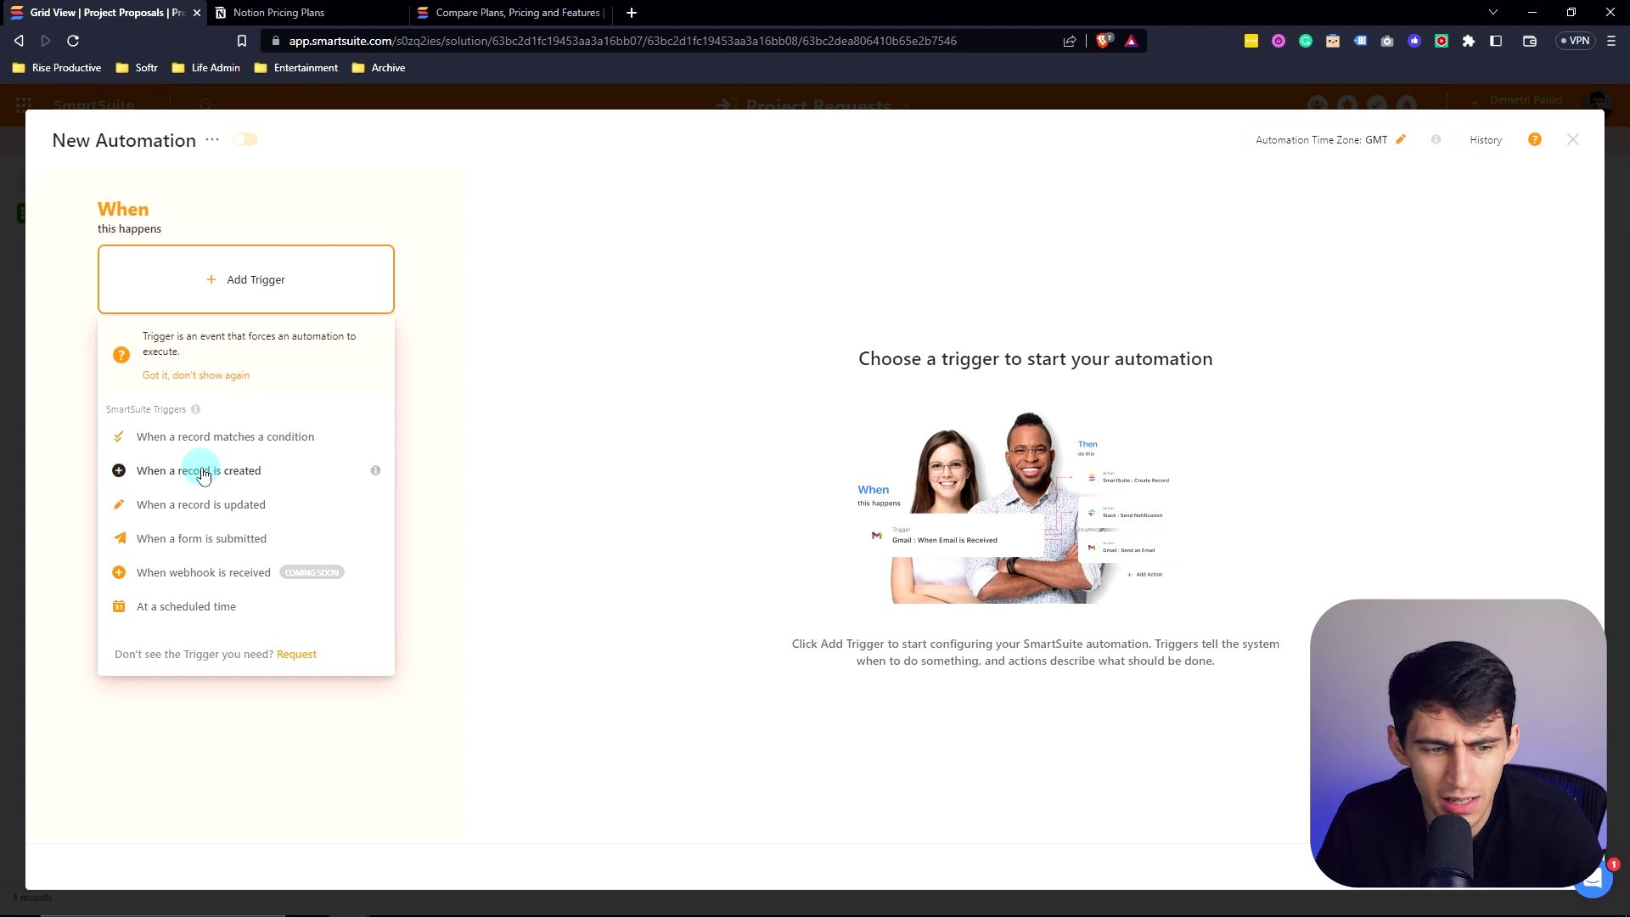
click(691, 385)
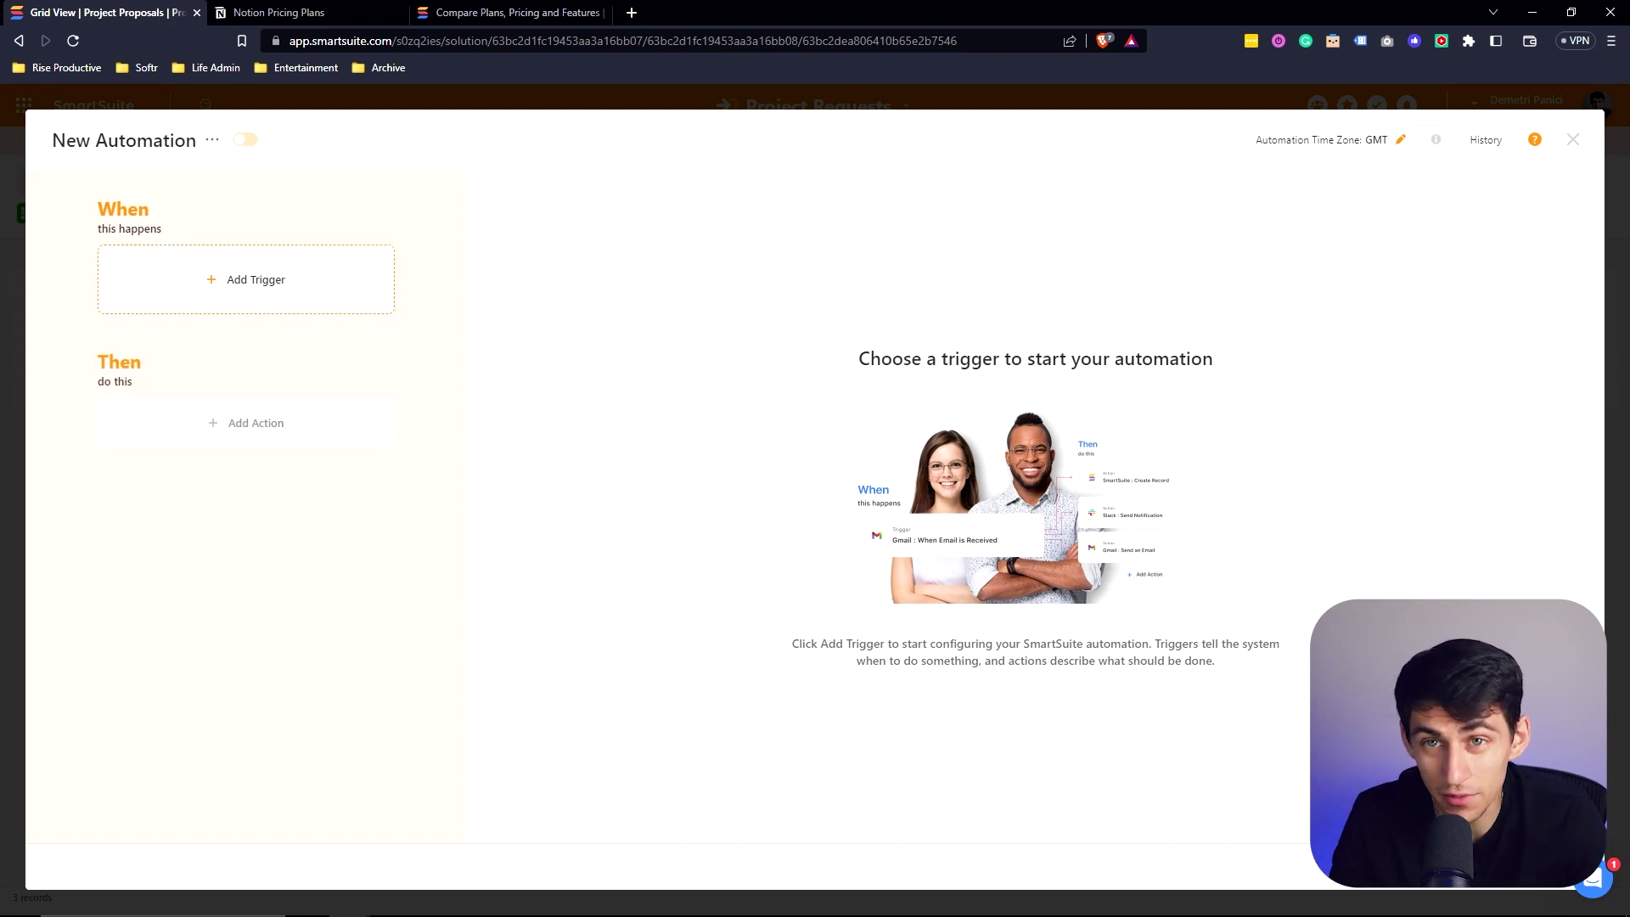
click(1572, 139)
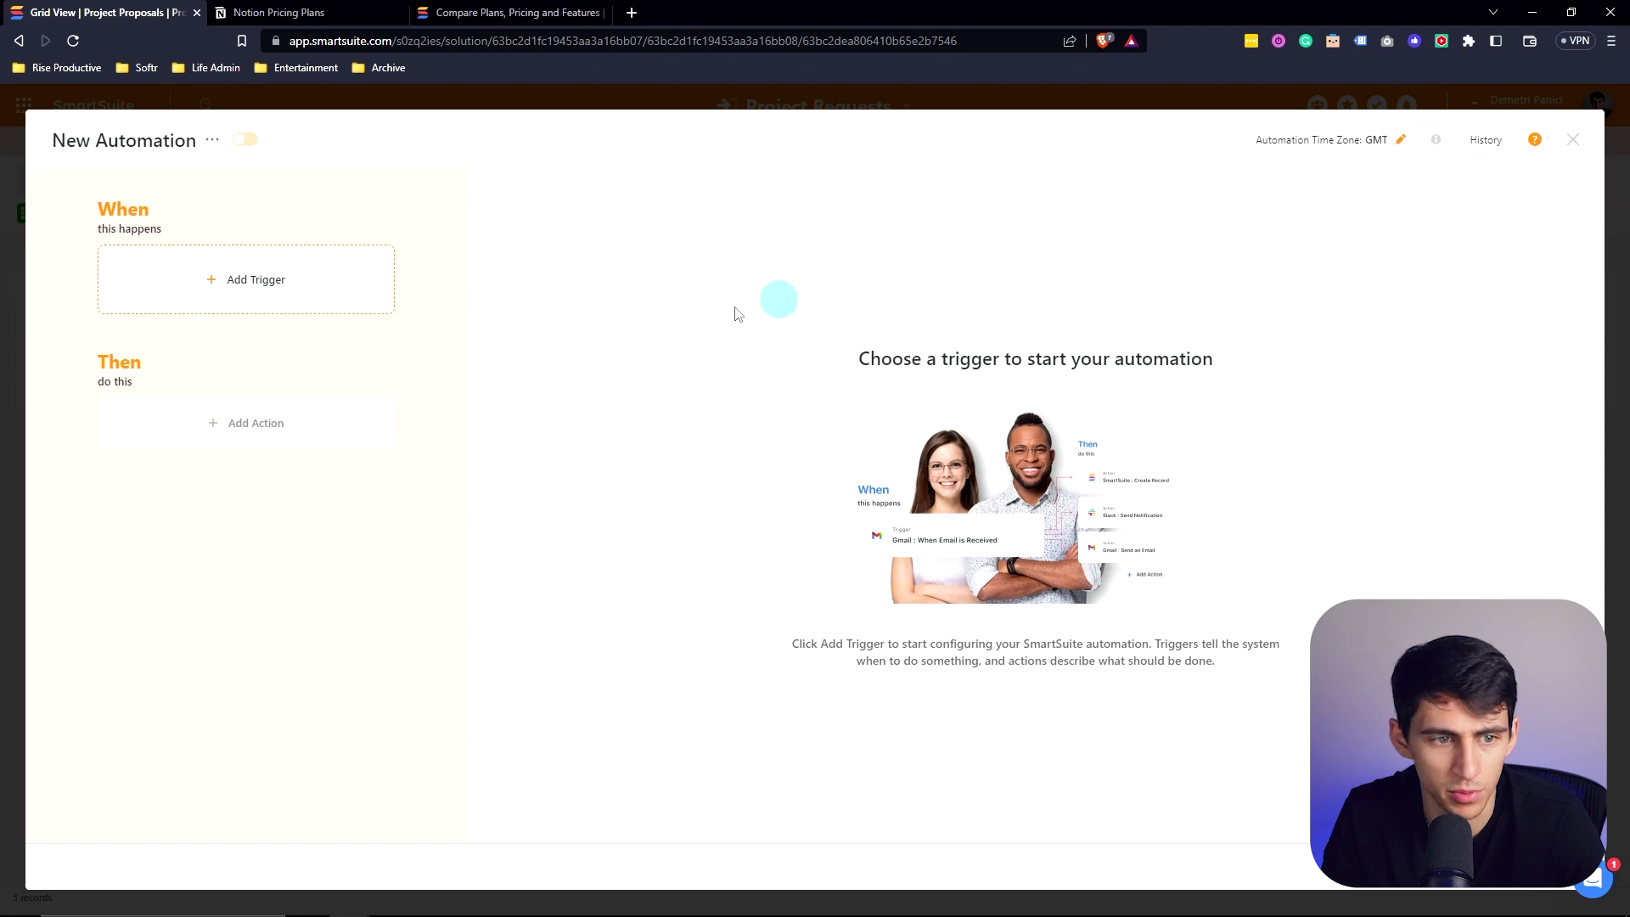
click(67, 181)
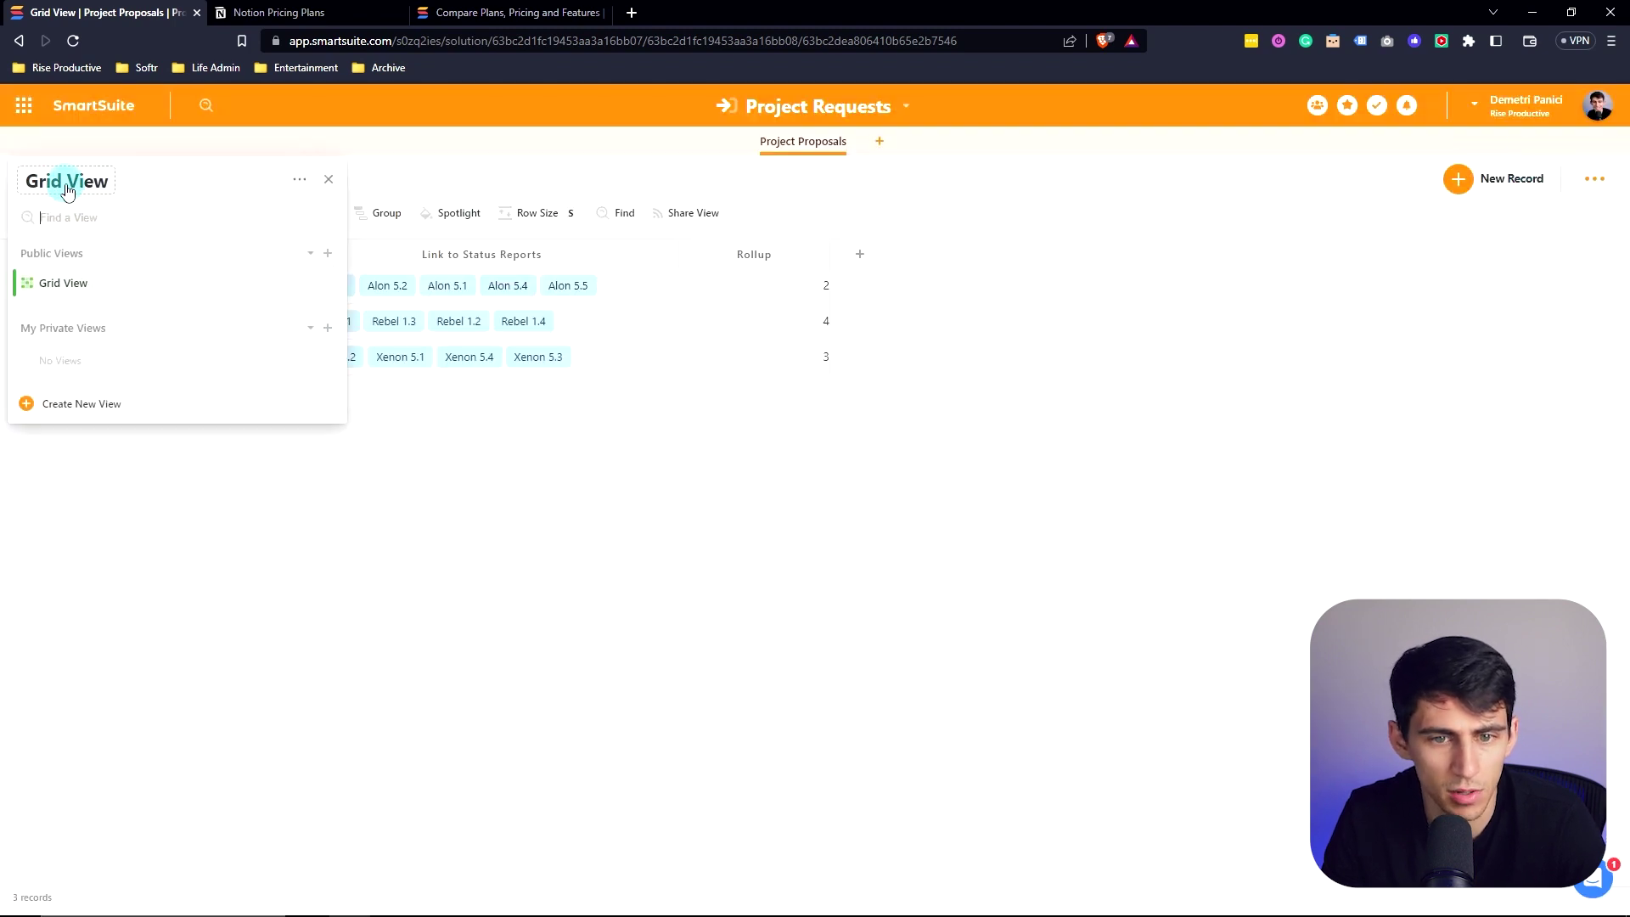
Step: Share the Project Proposals view publicly, check its embed code, and preview the shared link
click(671, 214)
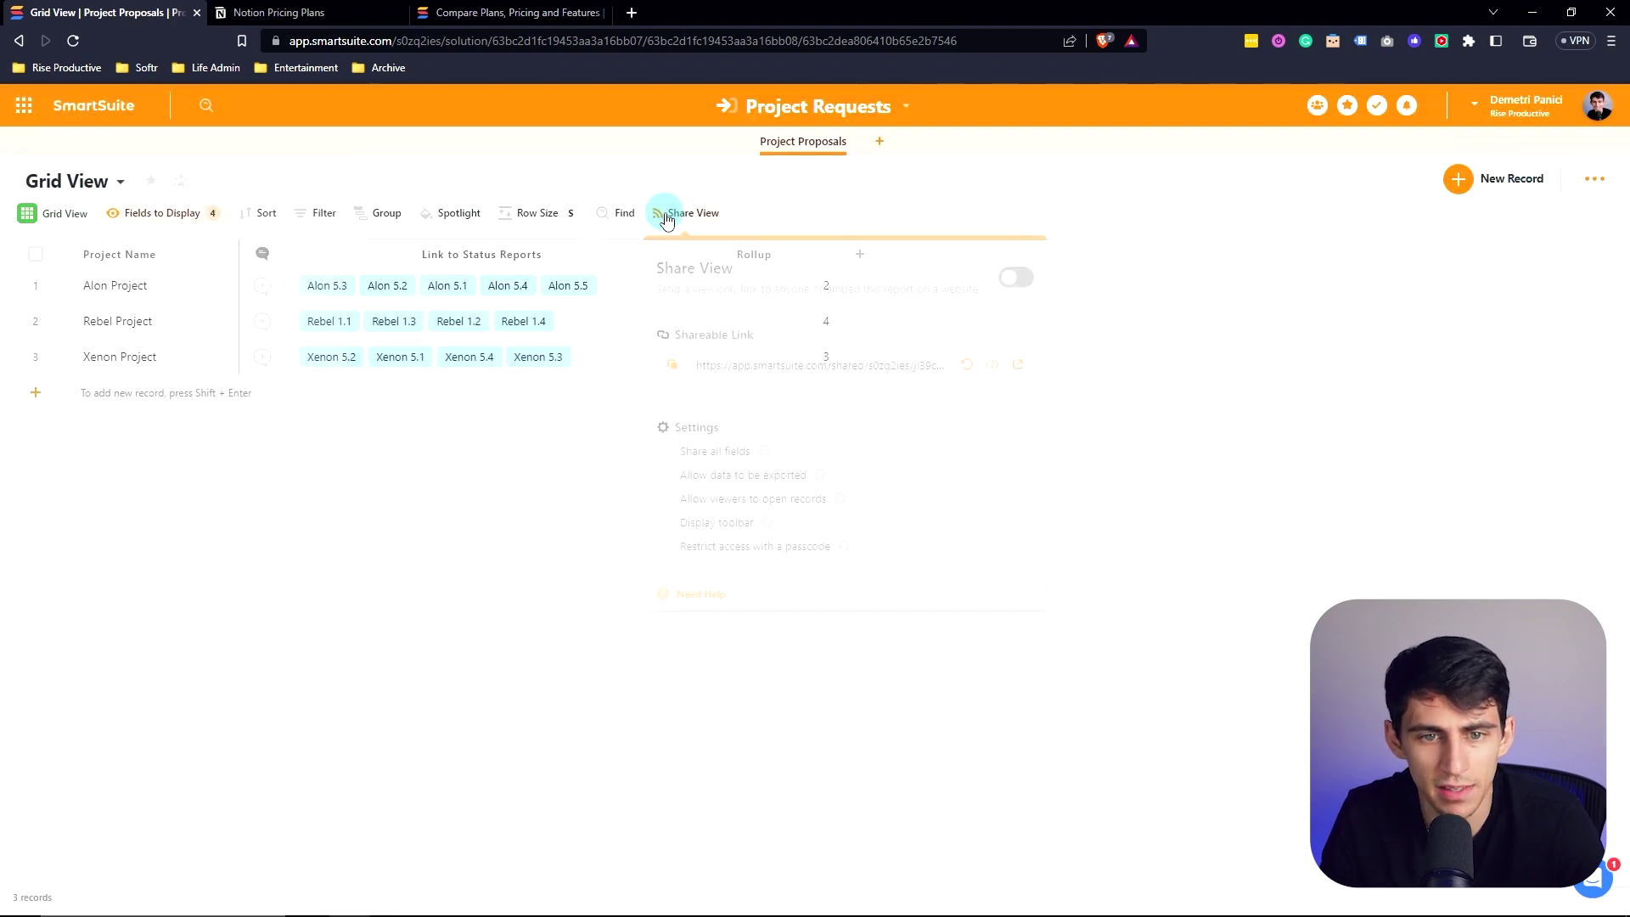
click(994, 363)
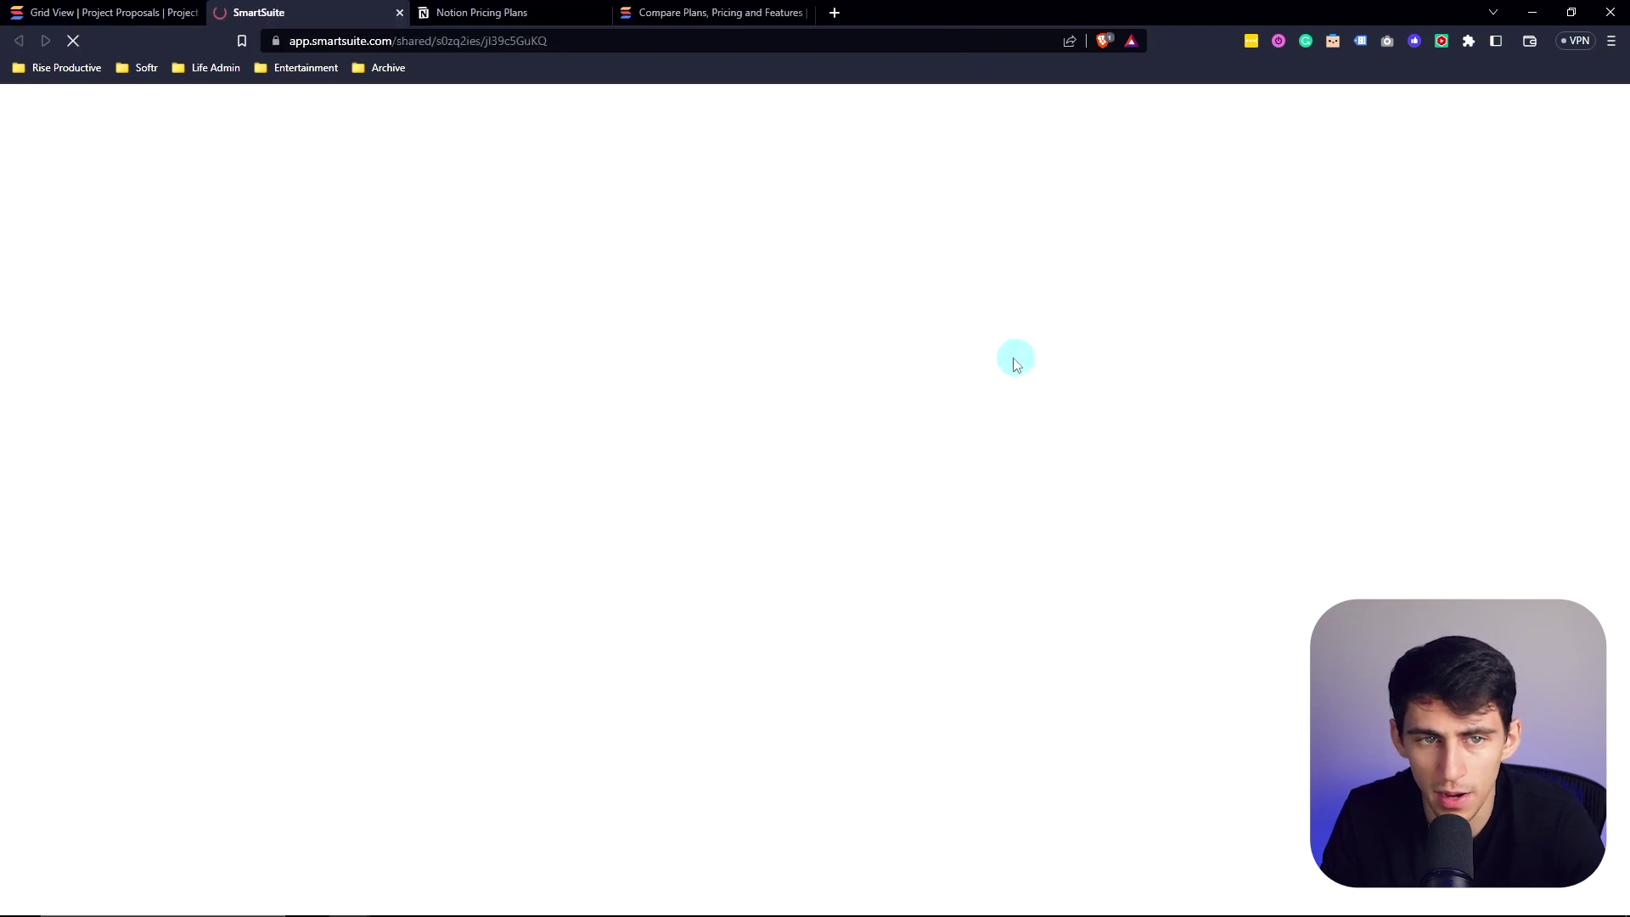
key(ctrl+shift+Tab)
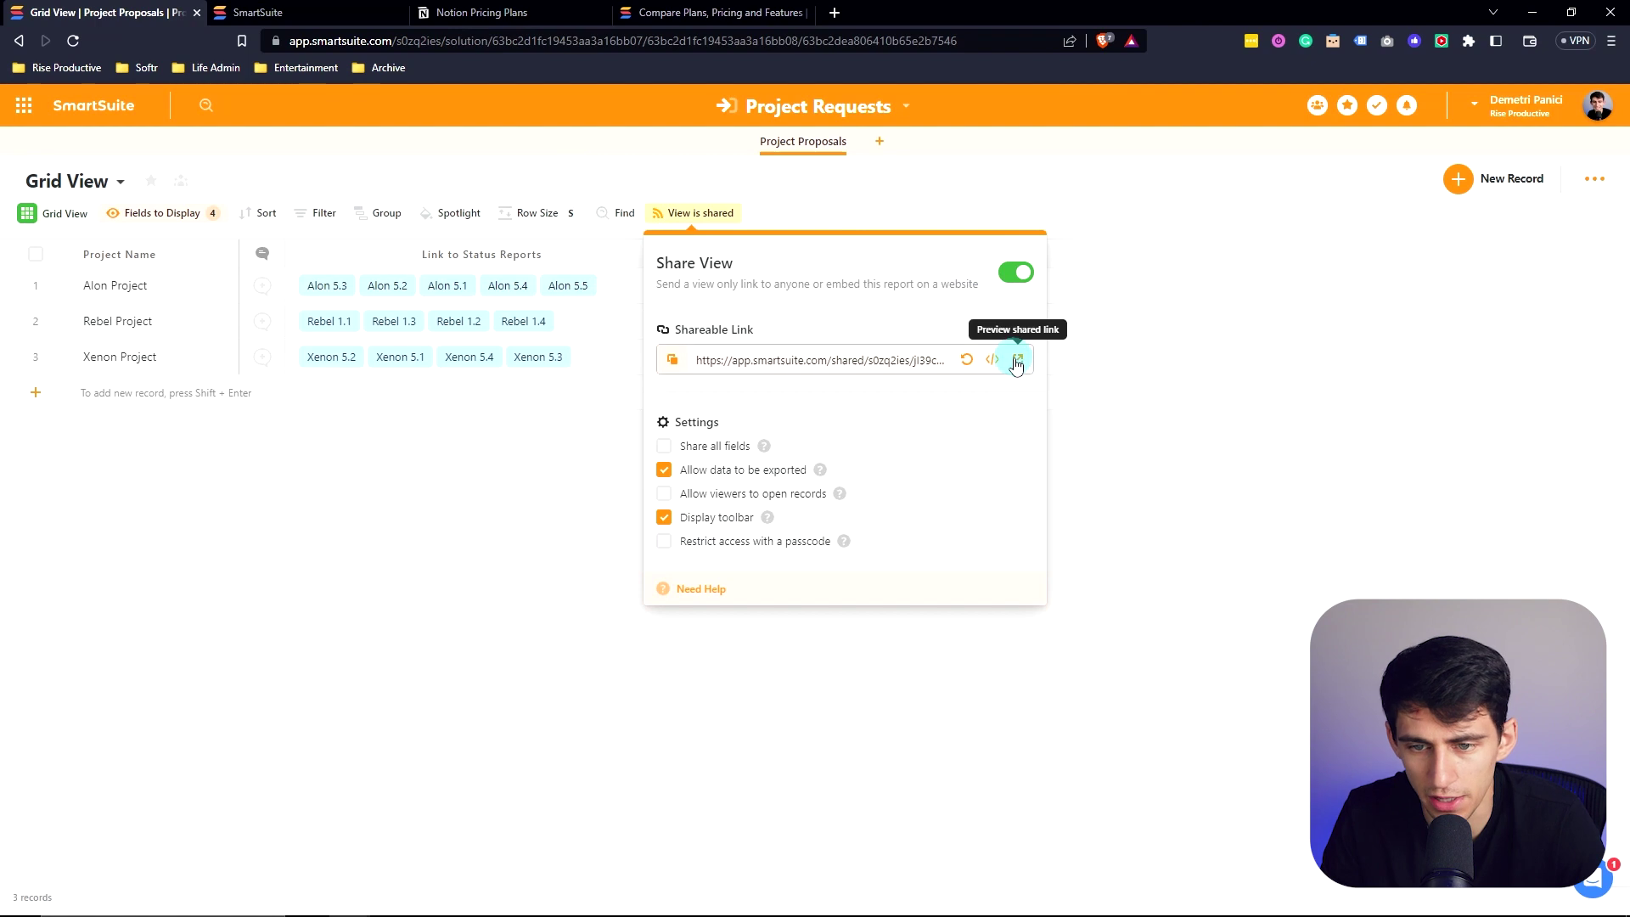
click(1017, 362)
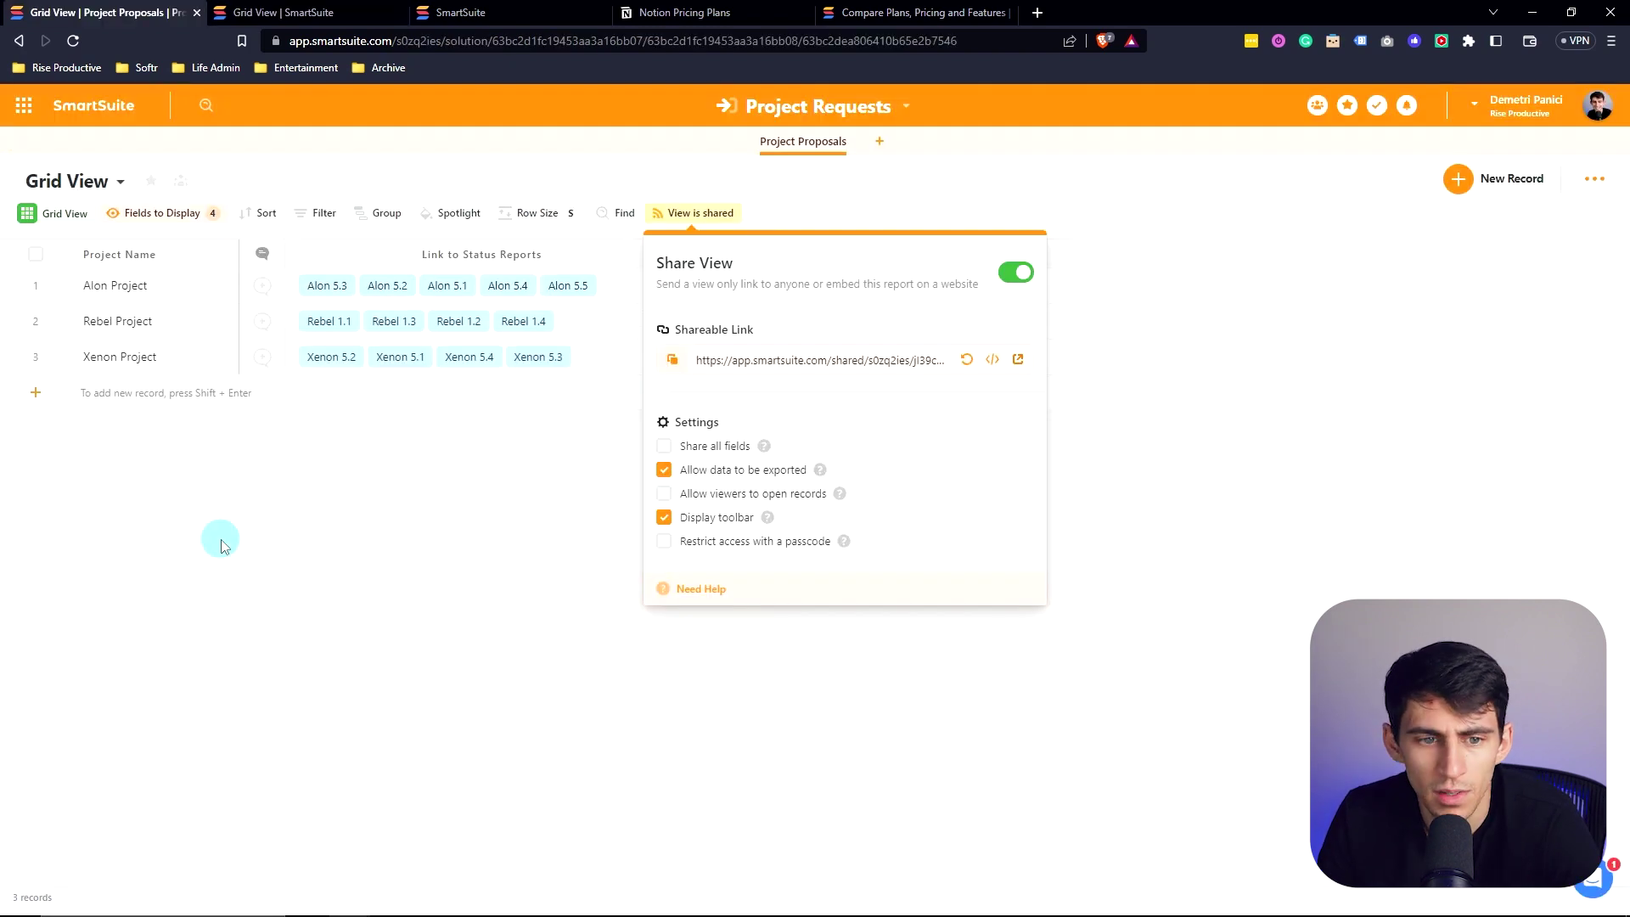
click(218, 539)
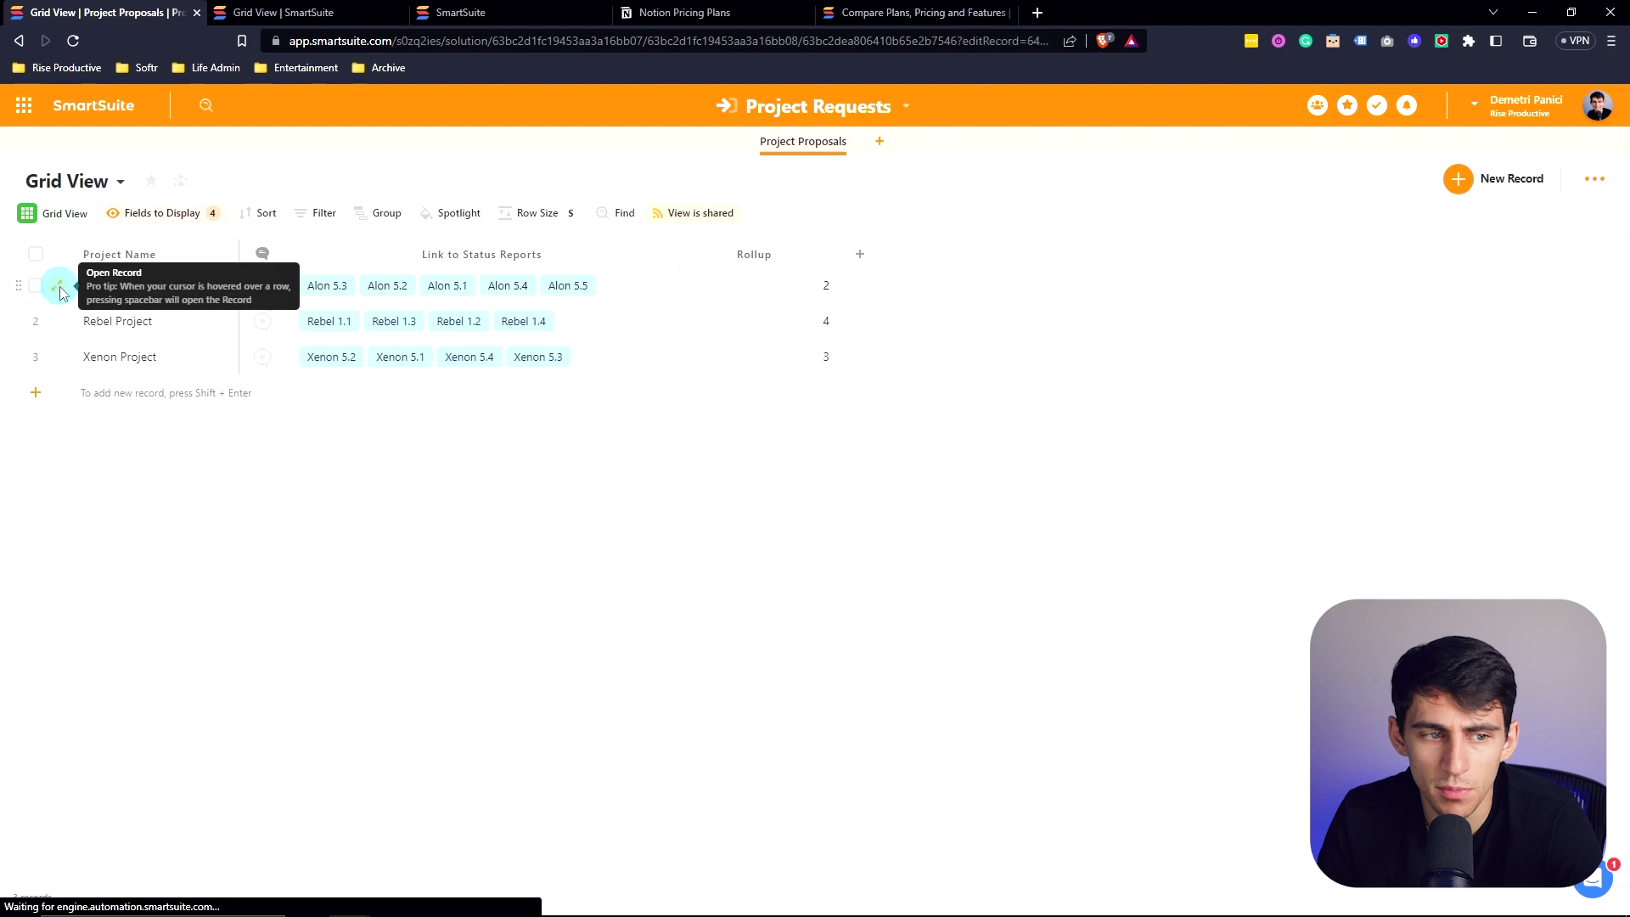
Step: Enable the Emails option in the Alon Project's Communication Center settings
click(68, 290)
click(1178, 134)
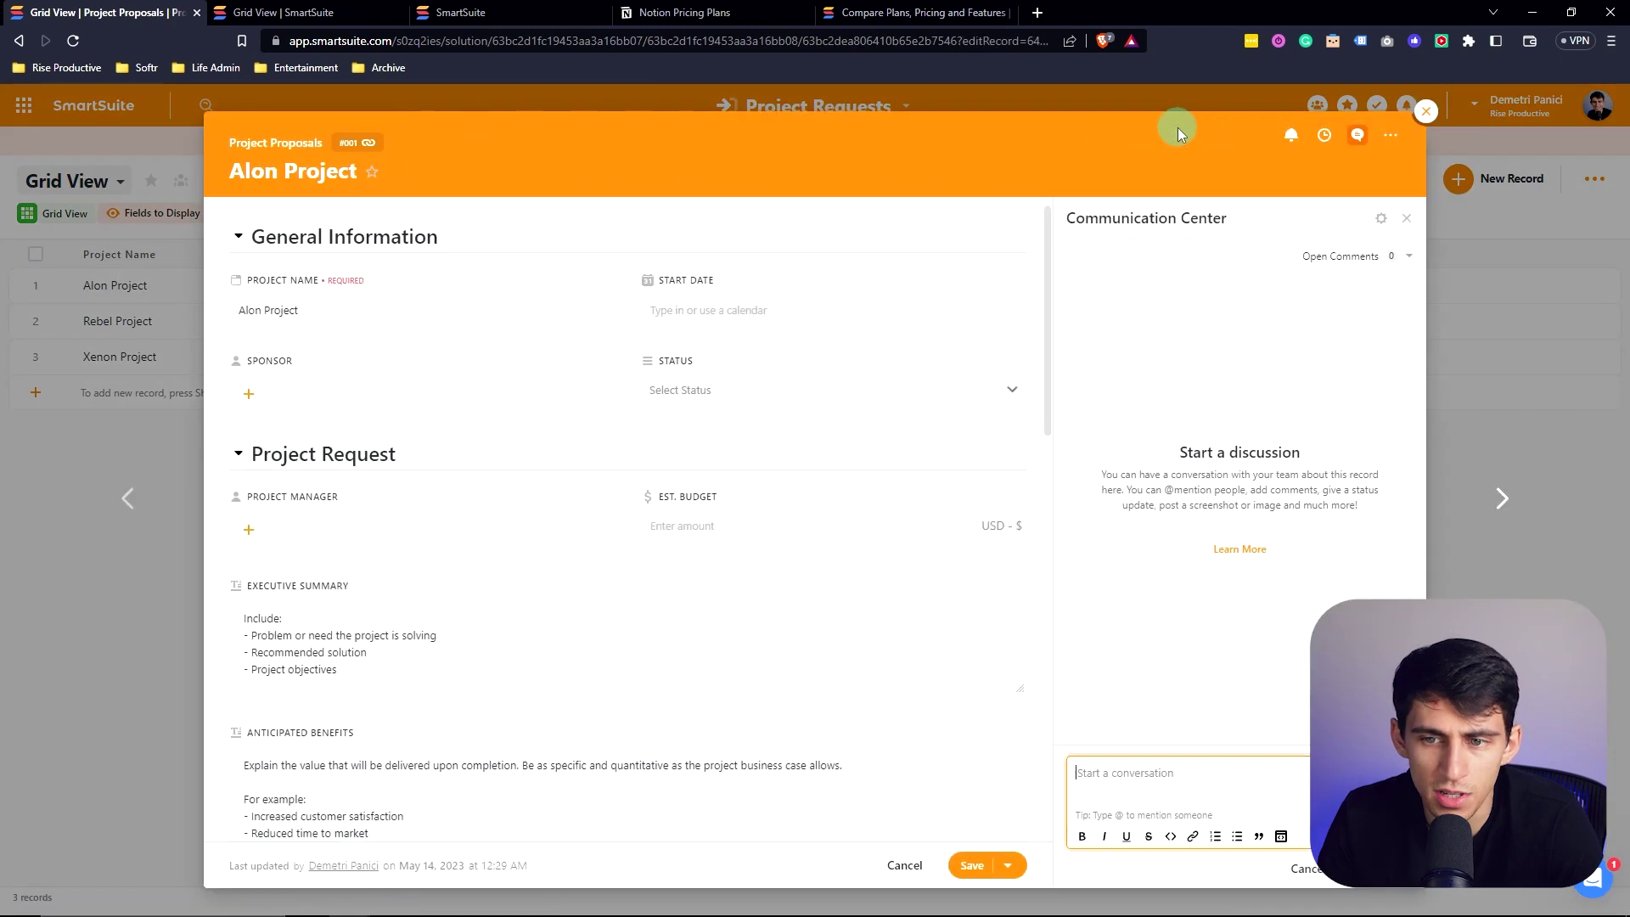
click(1381, 219)
click(1380, 401)
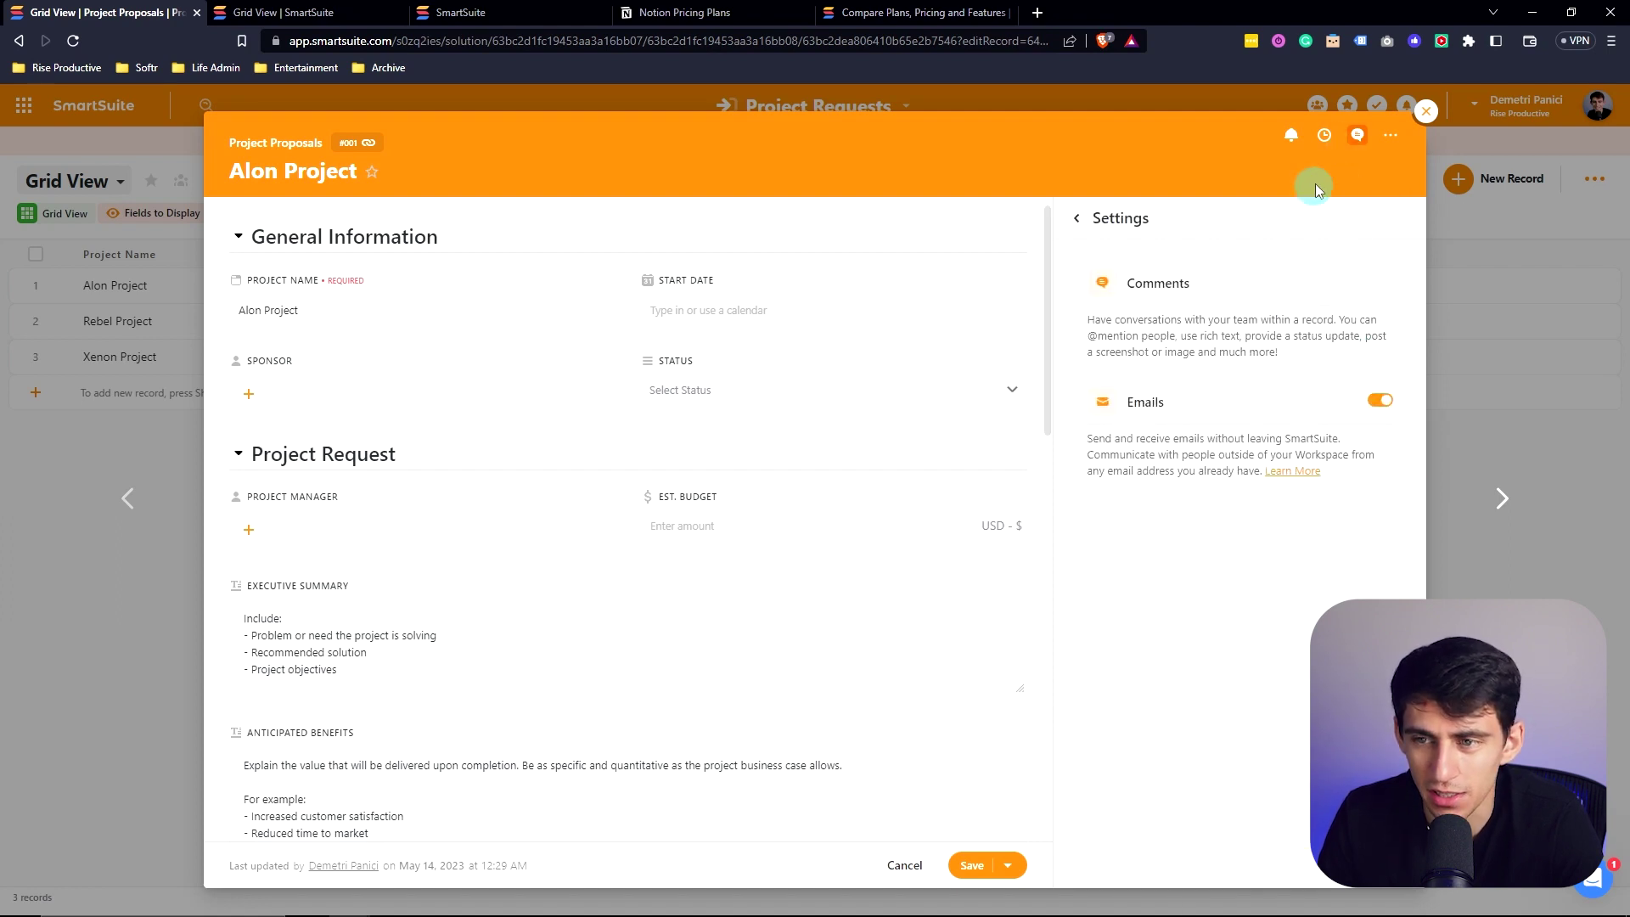
Step: Filter the record's conversations to Emails and start a new email
click(1076, 218)
click(1179, 245)
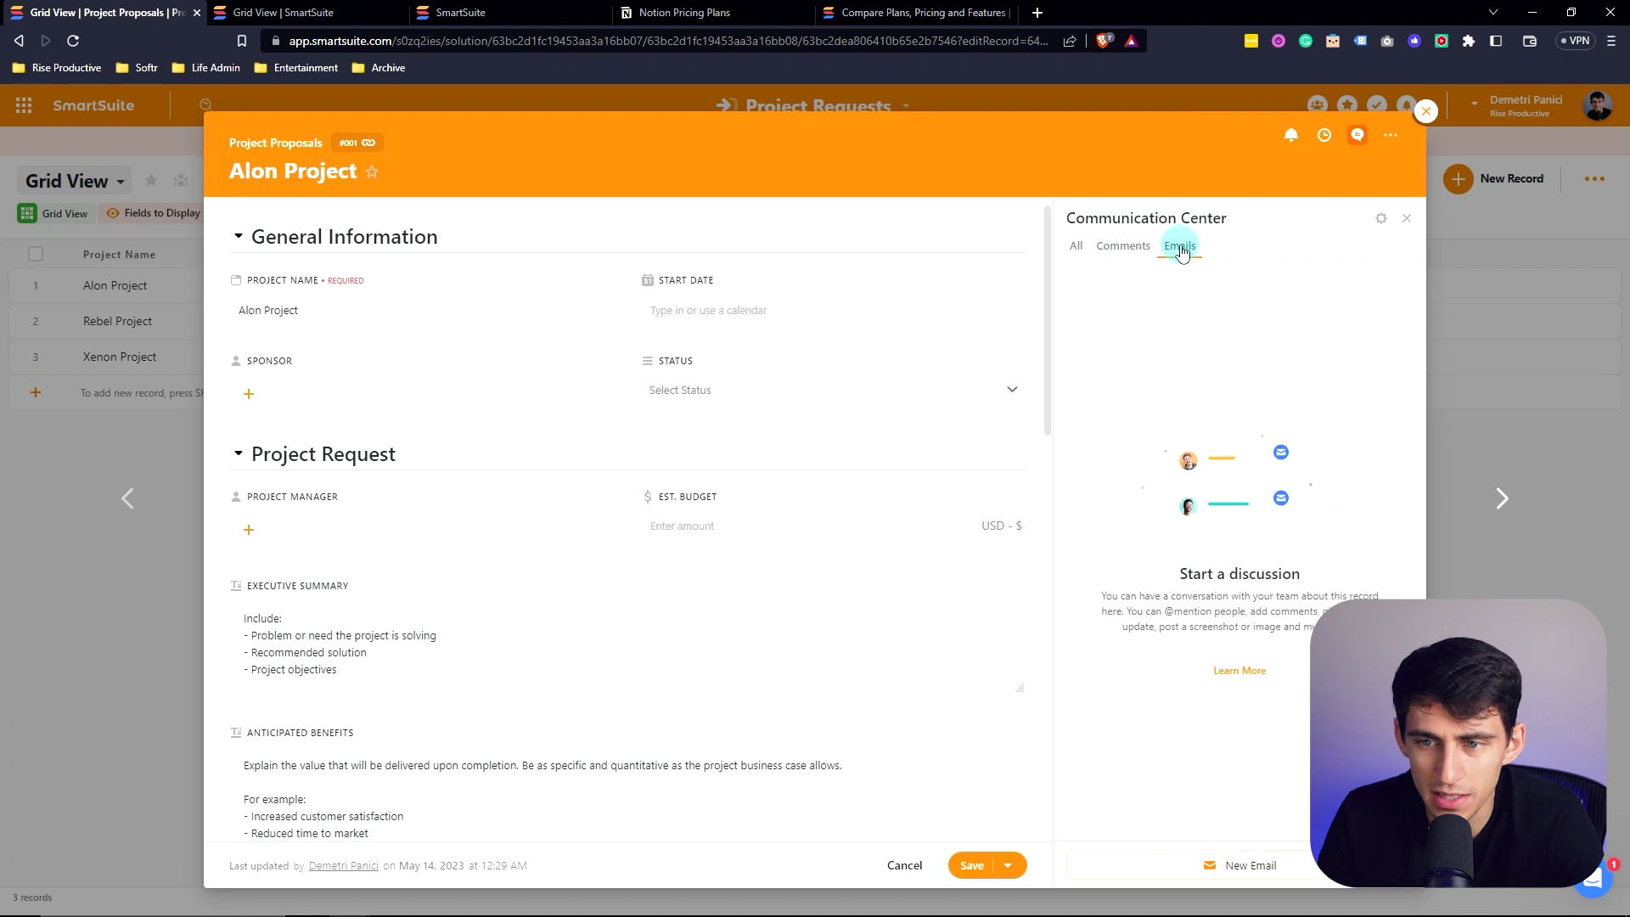
click(1211, 866)
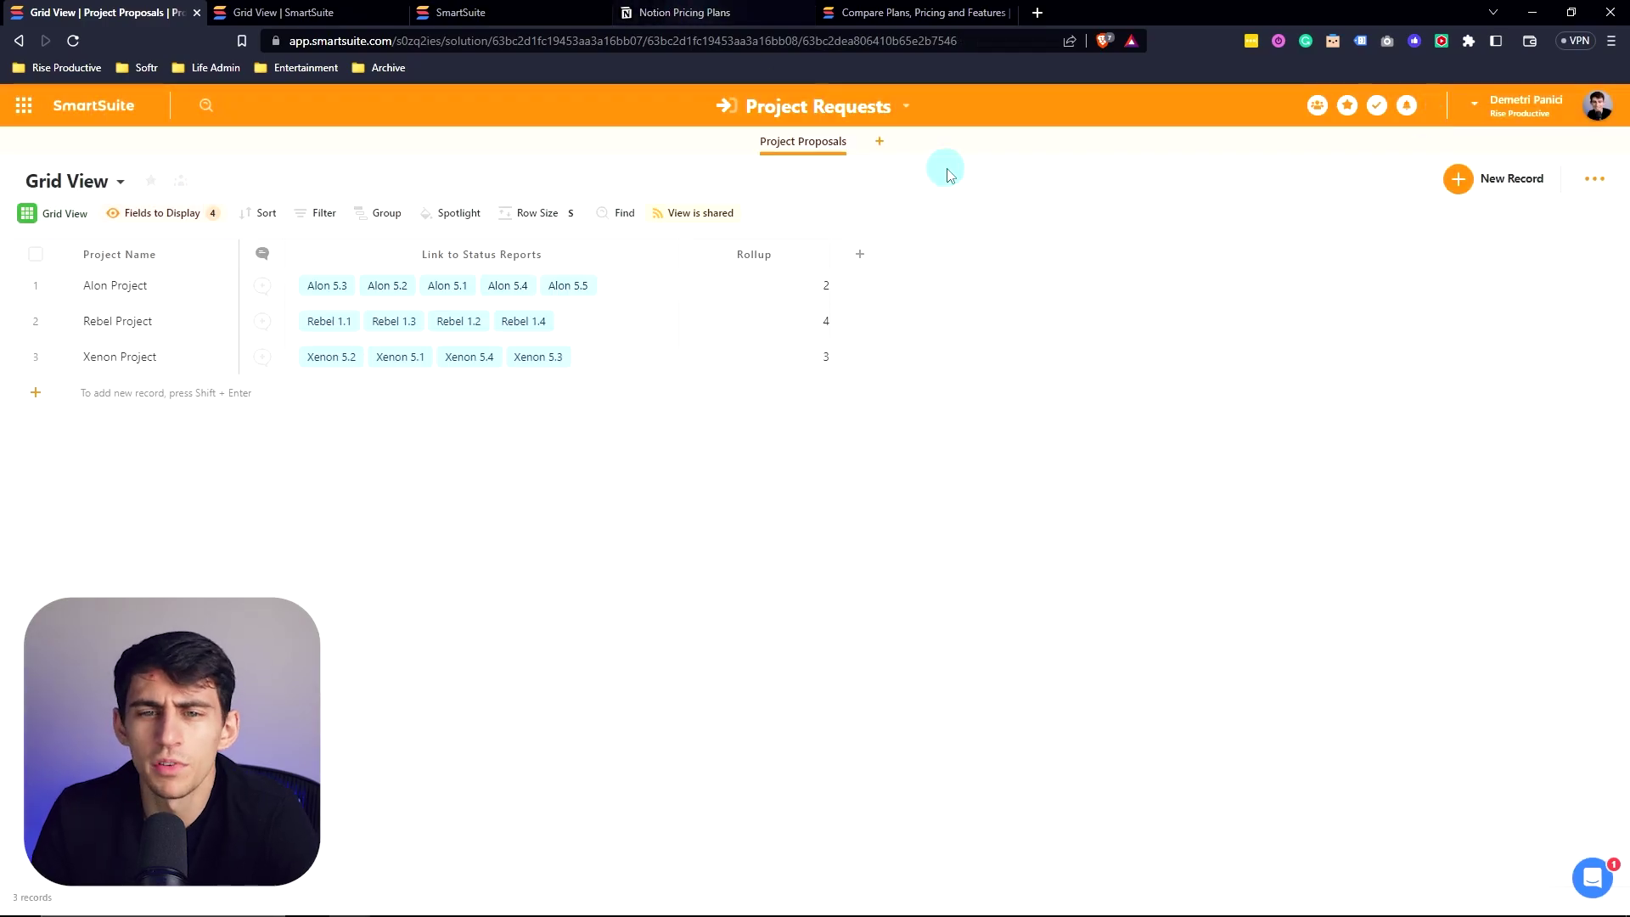
click(895, 114)
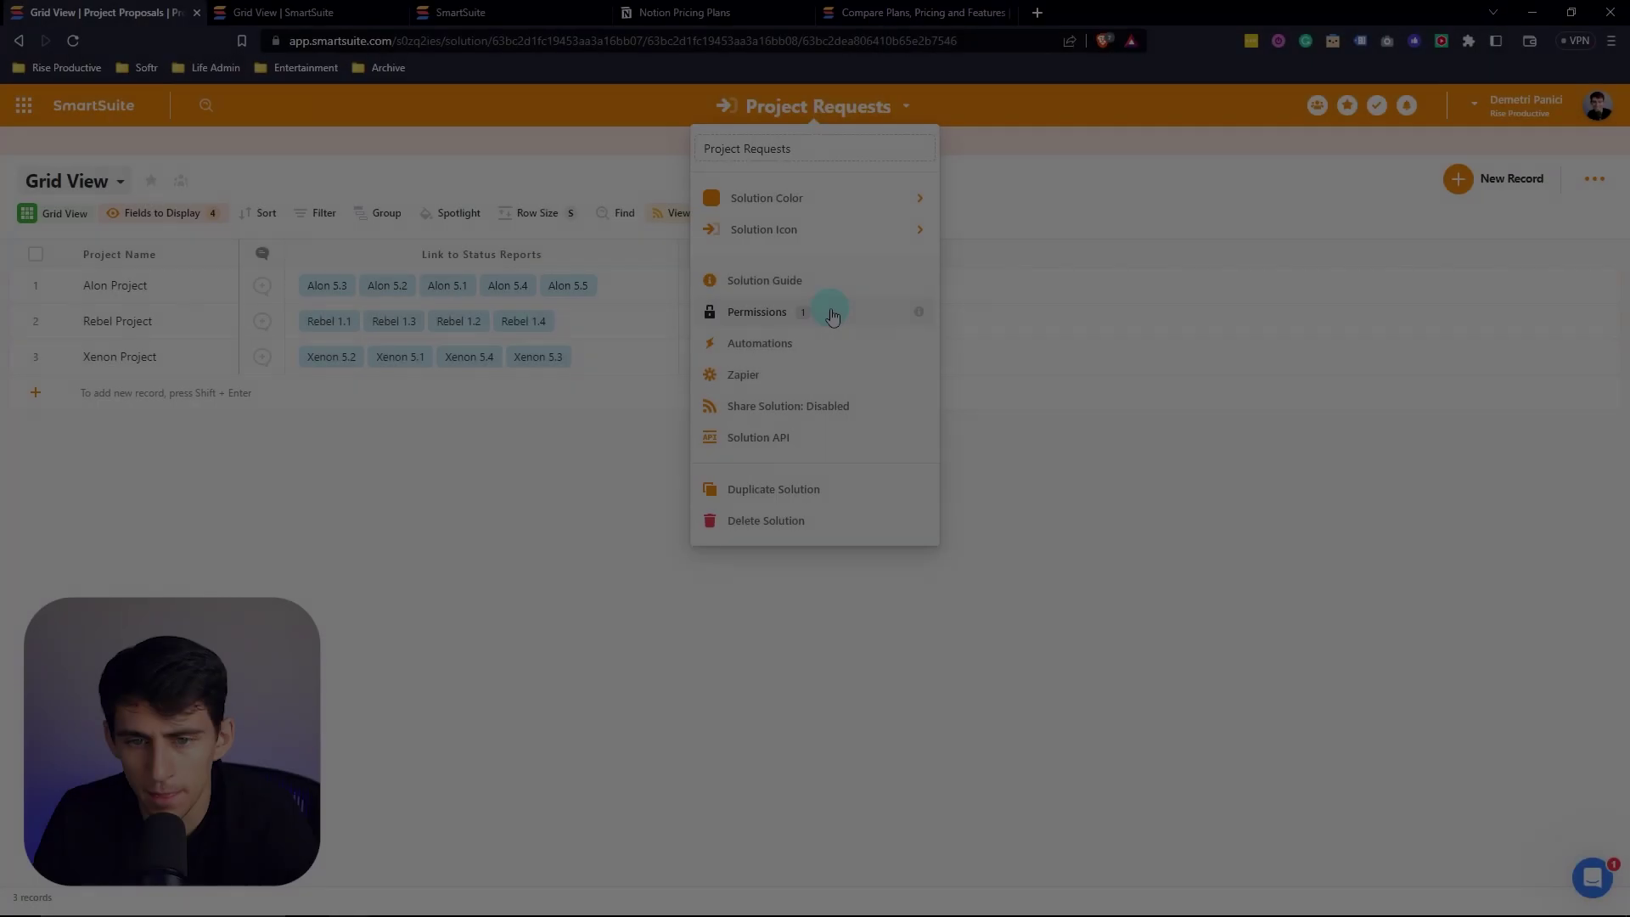
click(830, 313)
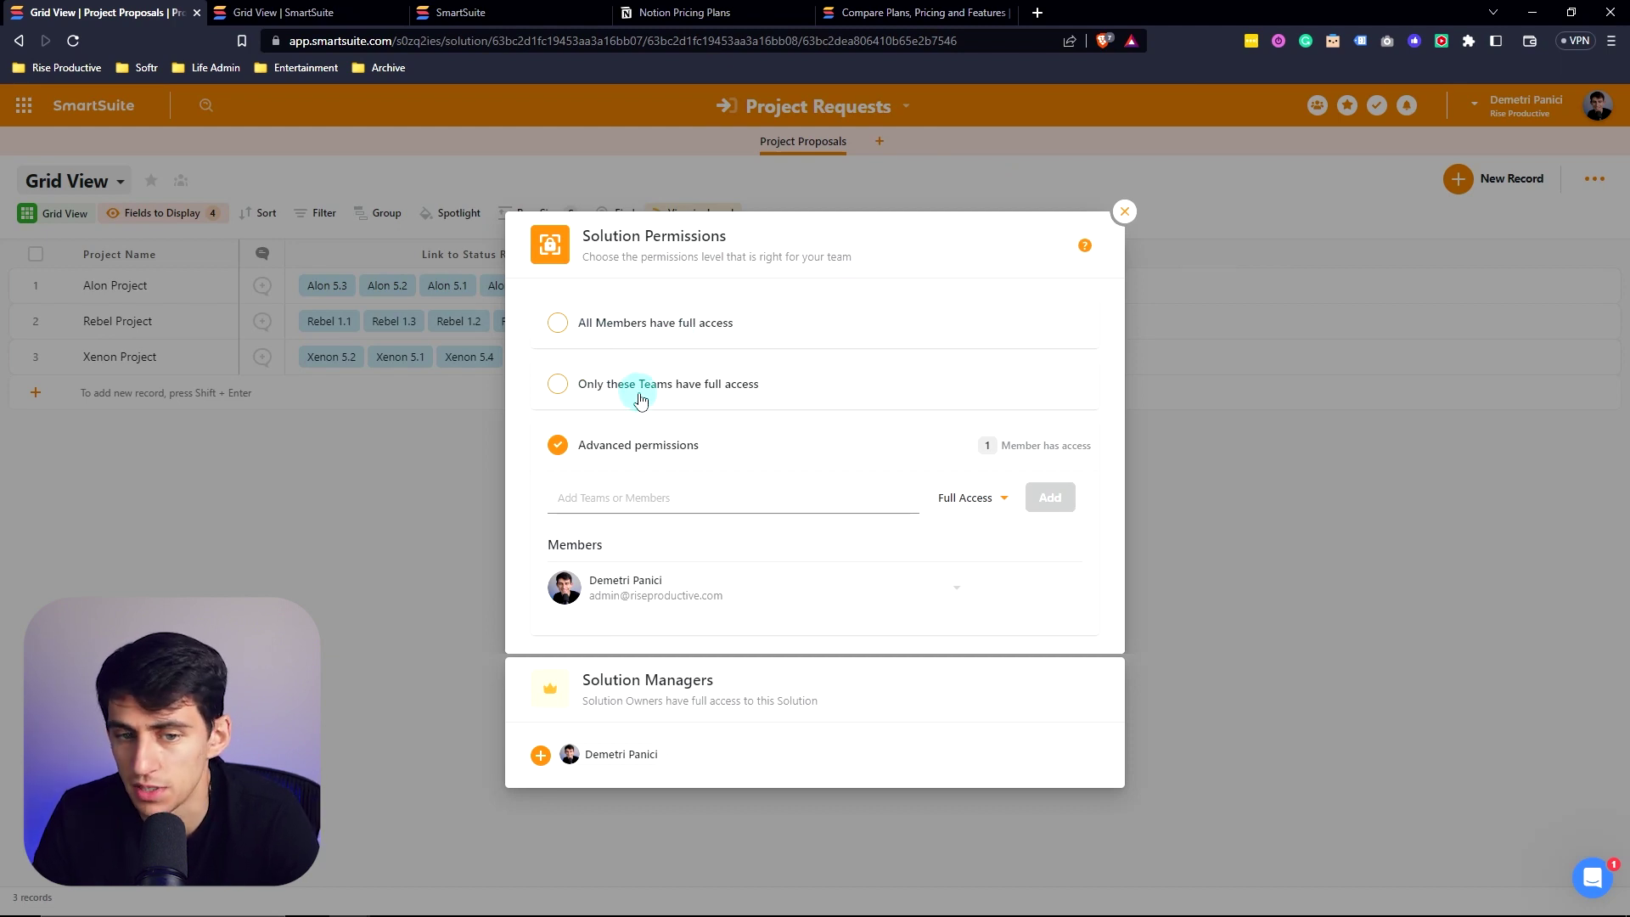
click(968, 492)
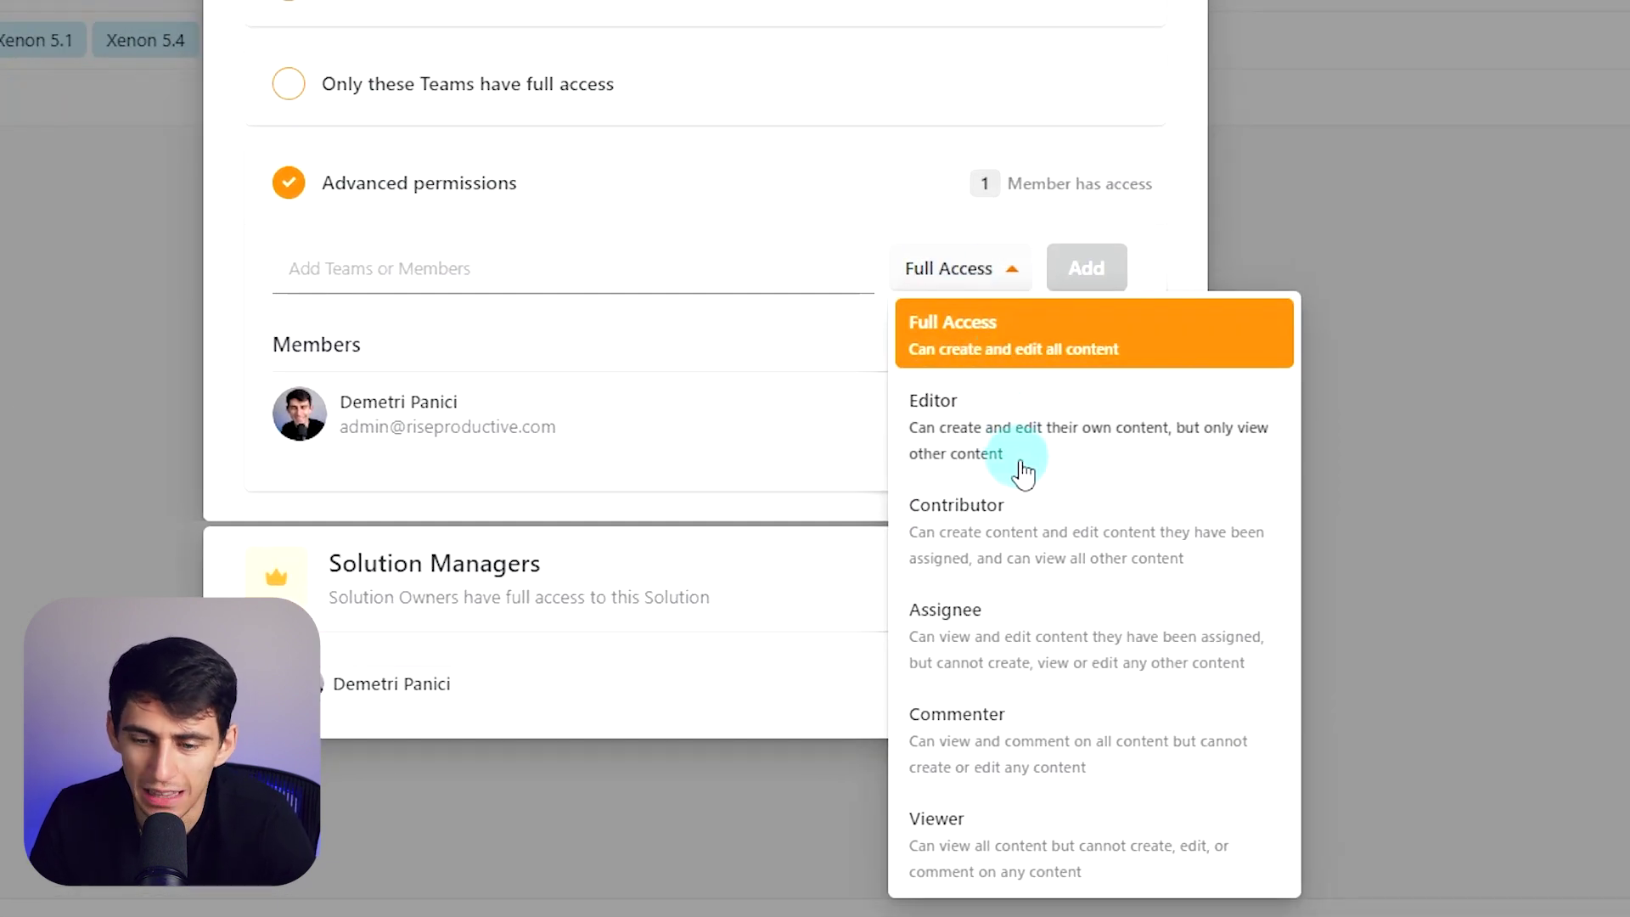